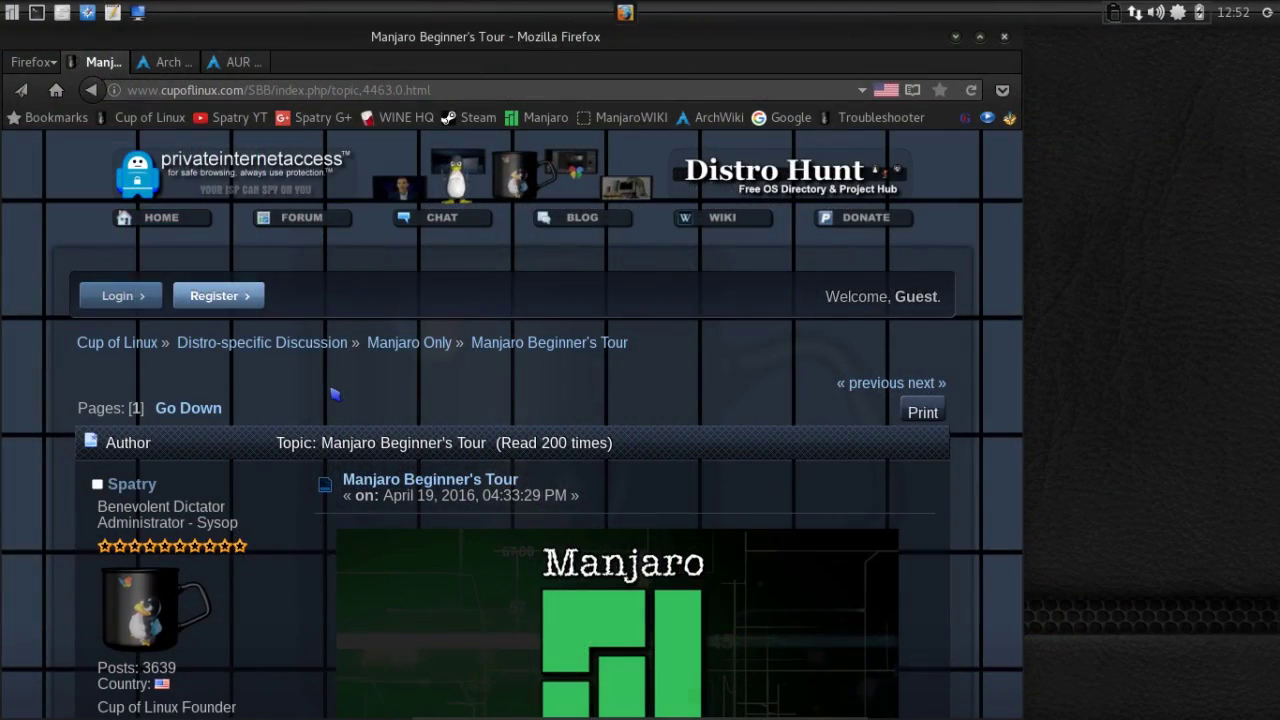
{"action": "scroll", "coordinate": [335, 394], "scroll_direction": "down", "scroll_amount": 5}
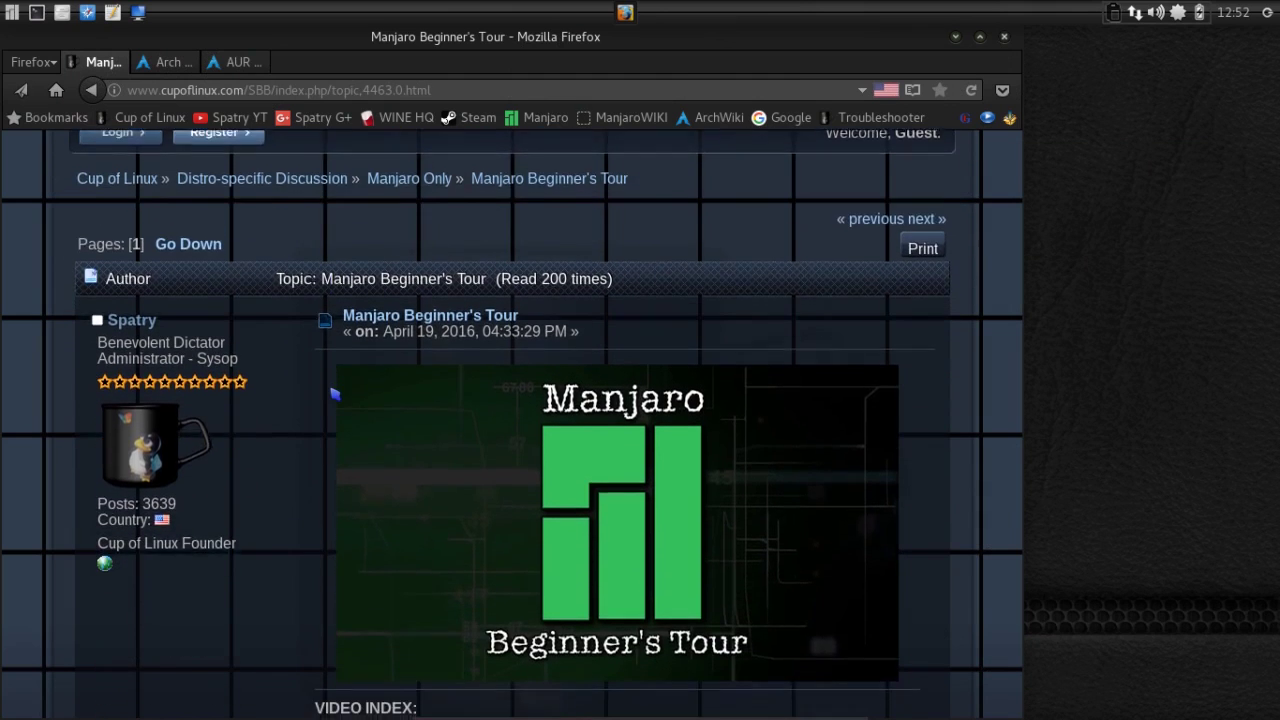
{"action": "scroll", "coordinate": [335, 394], "scroll_direction": "down", "scroll_amount": 3}
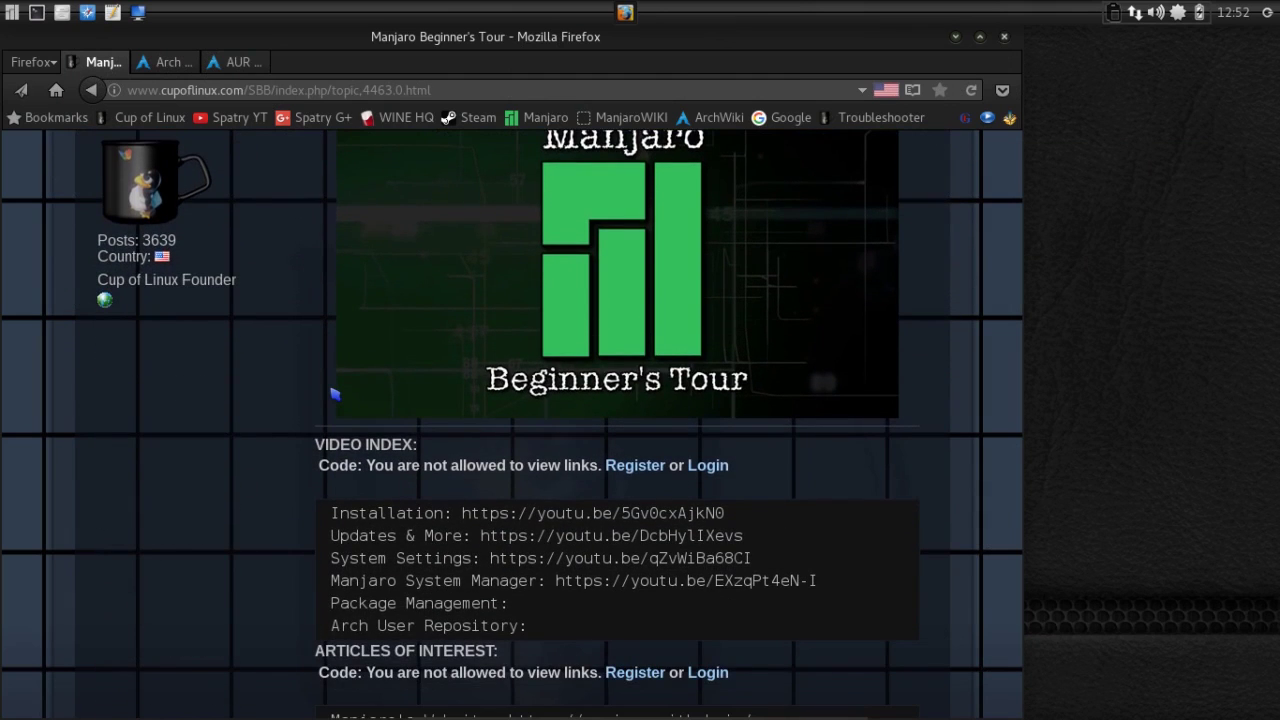
{"action": "scroll", "coordinate": [335, 394], "scroll_direction": "down", "scroll_amount": 1}
{"action": "scroll", "coordinate": [376, 458], "scroll_direction": "down", "scroll_amount": 2}
{"action": "scroll", "coordinate": [378, 465], "scroll_direction": "down", "scroll_amount": 2}
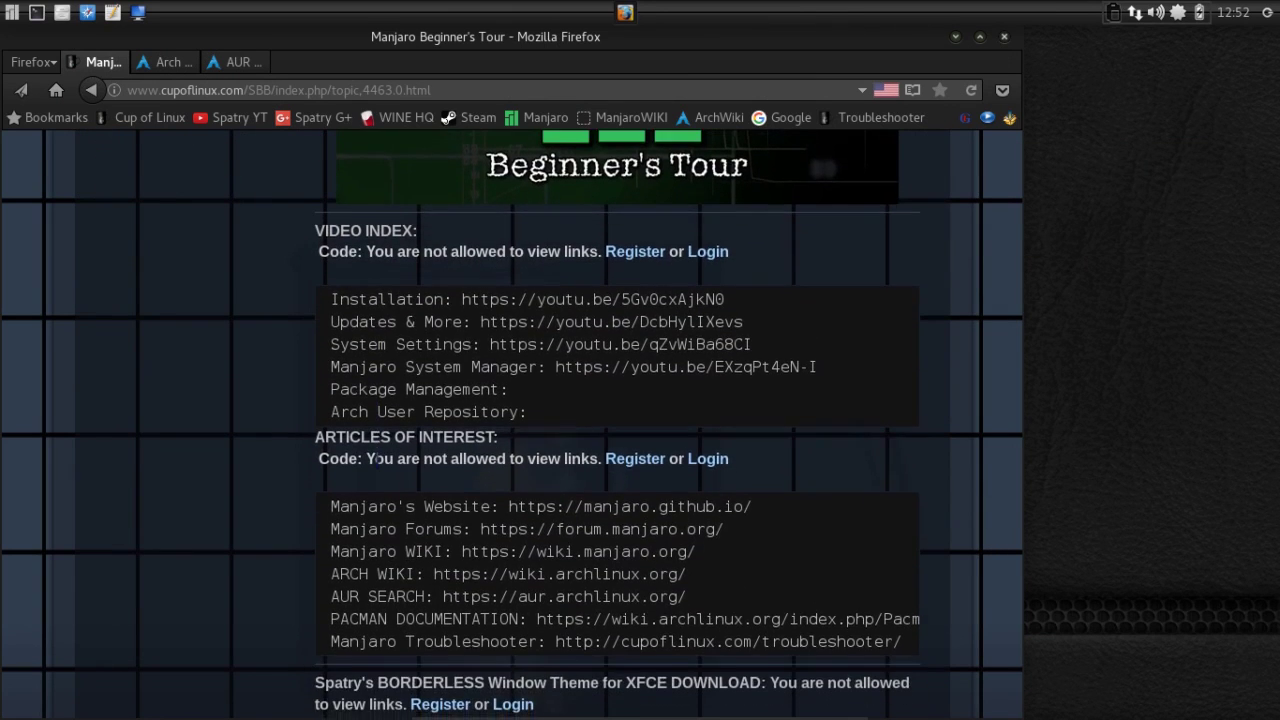
{"action": "scroll", "coordinate": [381, 469], "scroll_direction": "down", "scroll_amount": 3}
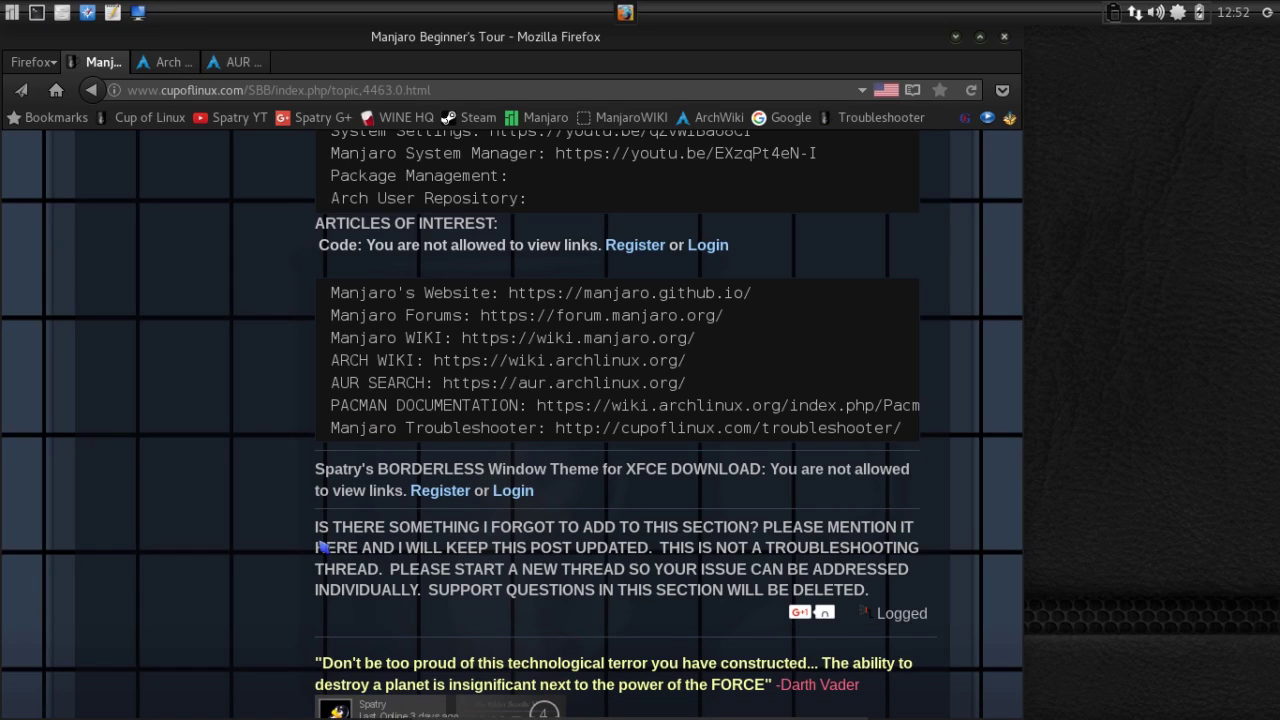
{"action": "scroll", "coordinate": [323, 547], "scroll_direction": "up", "scroll_amount": 10}
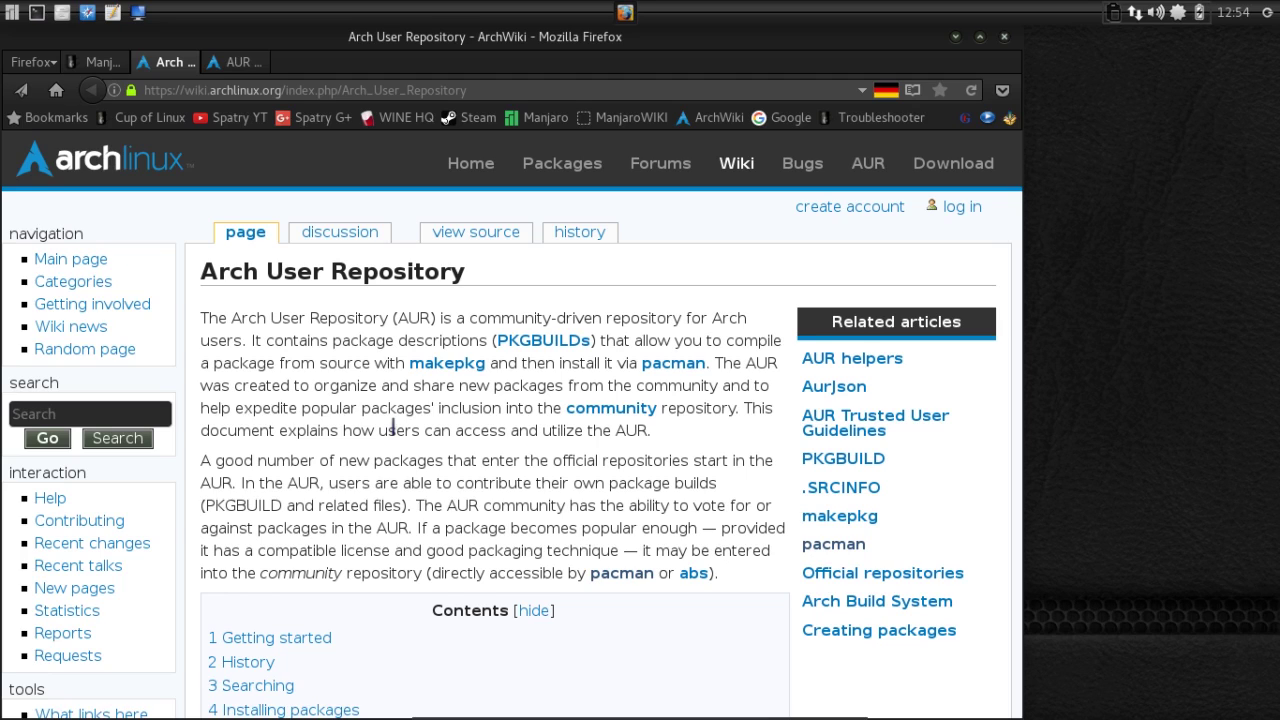
{"action": "scroll", "coordinate": [392, 427], "scroll_direction": "down", "scroll_amount": 2}
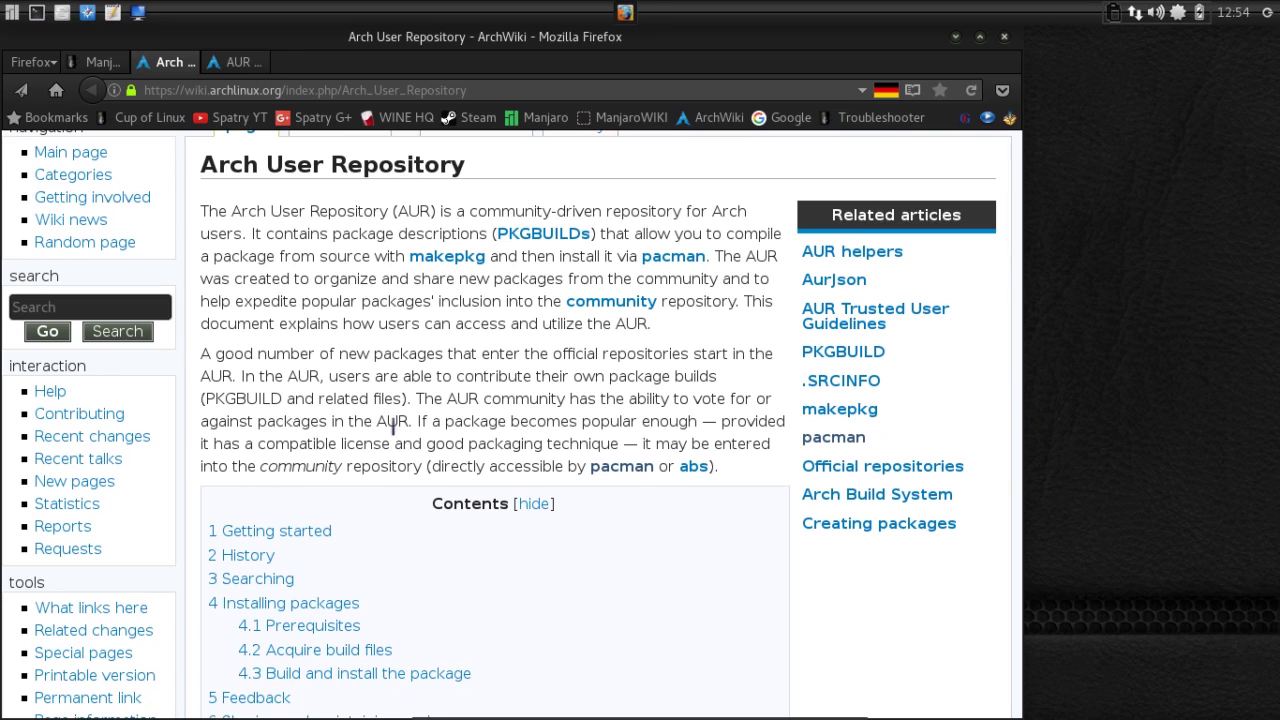
{"action": "scroll", "coordinate": [393, 427], "scroll_direction": "up", "scroll_amount": 1}
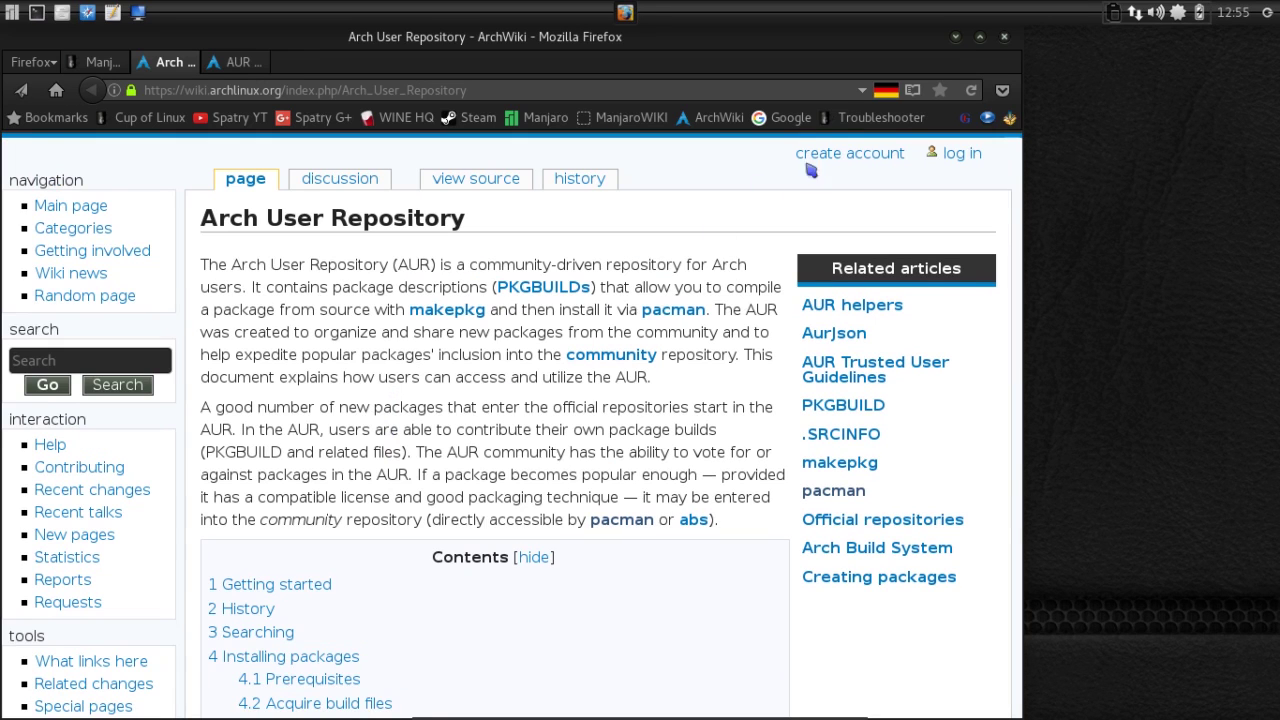
Launch Pamac from the tray icon and open the AUR tab of its Preferences
{"action": "right_click", "coordinate": [1178, 17]}
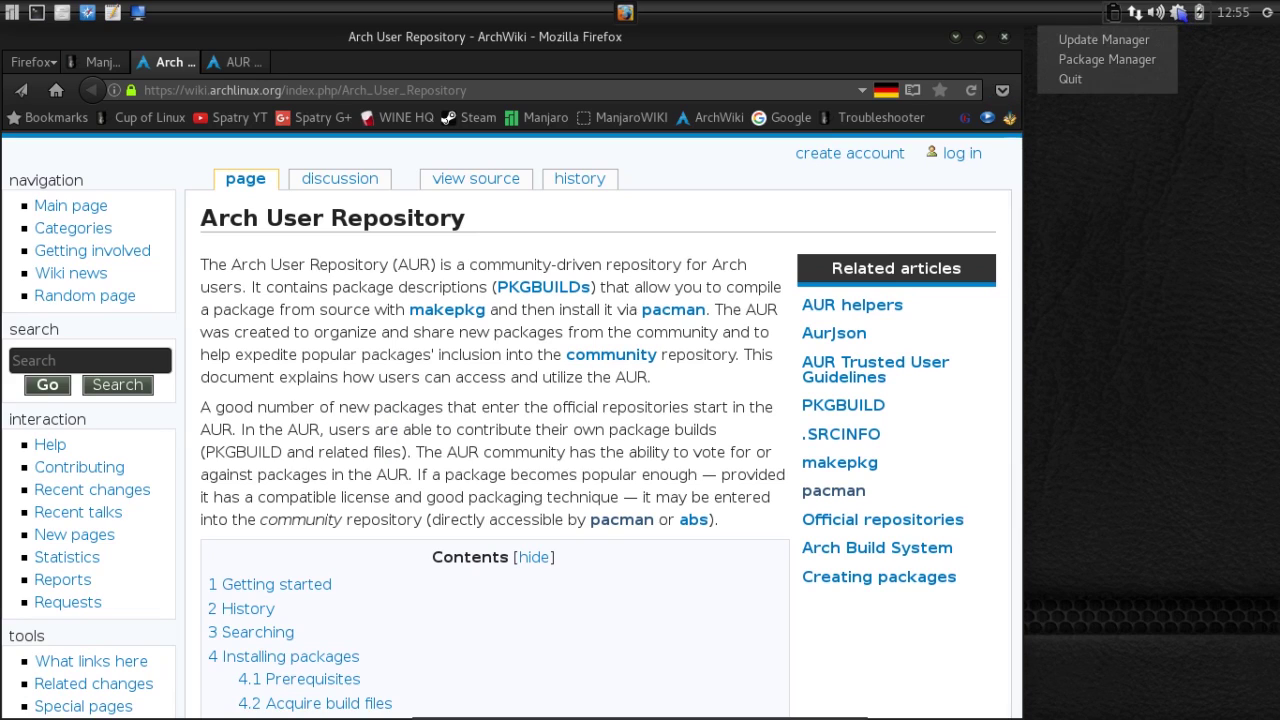
{"action": "left_click", "coordinate": [1151, 64]}
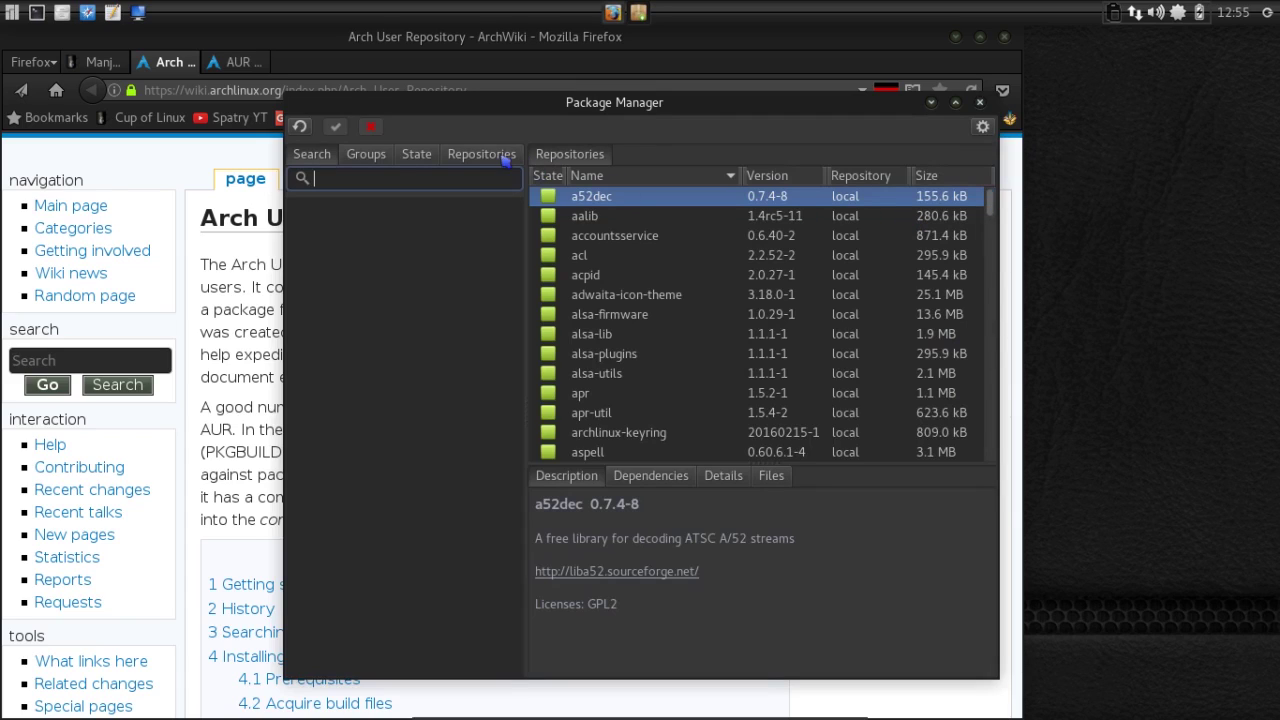
{"action": "left_click", "coordinate": [987, 131]}
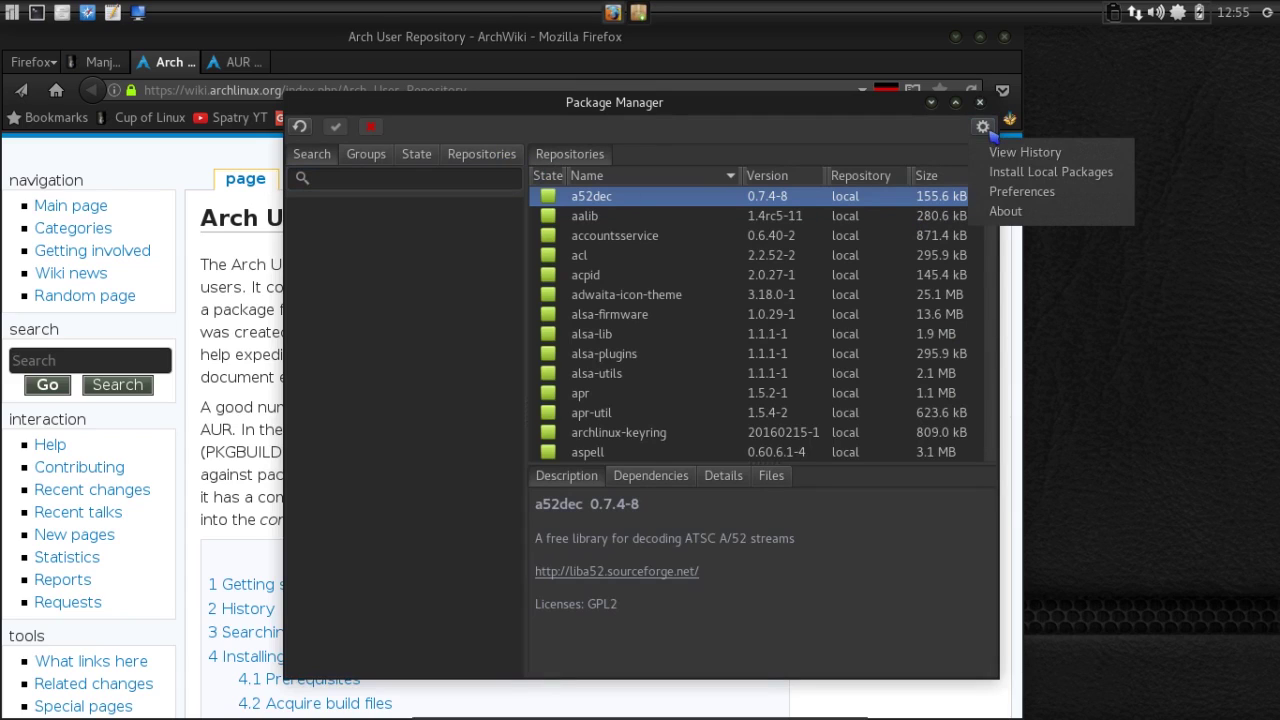
{"action": "left_click", "coordinate": [1020, 191]}
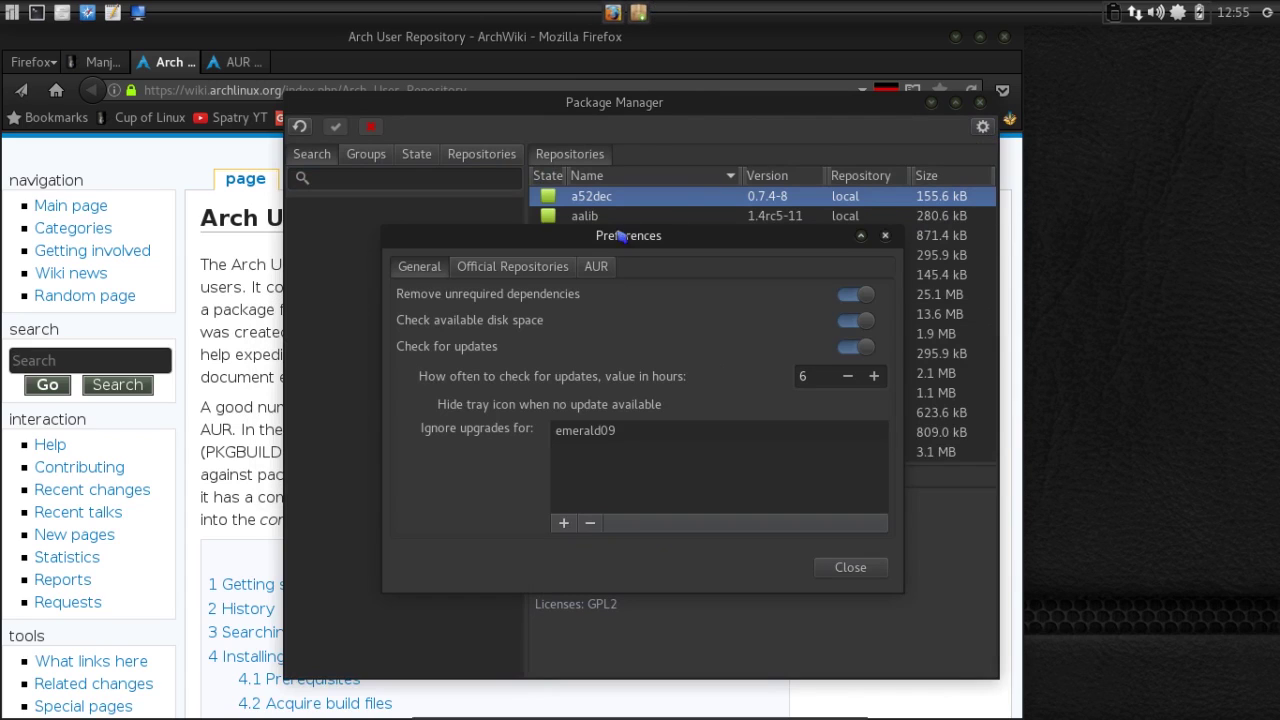
{"action": "left_click", "coordinate": [597, 267]}
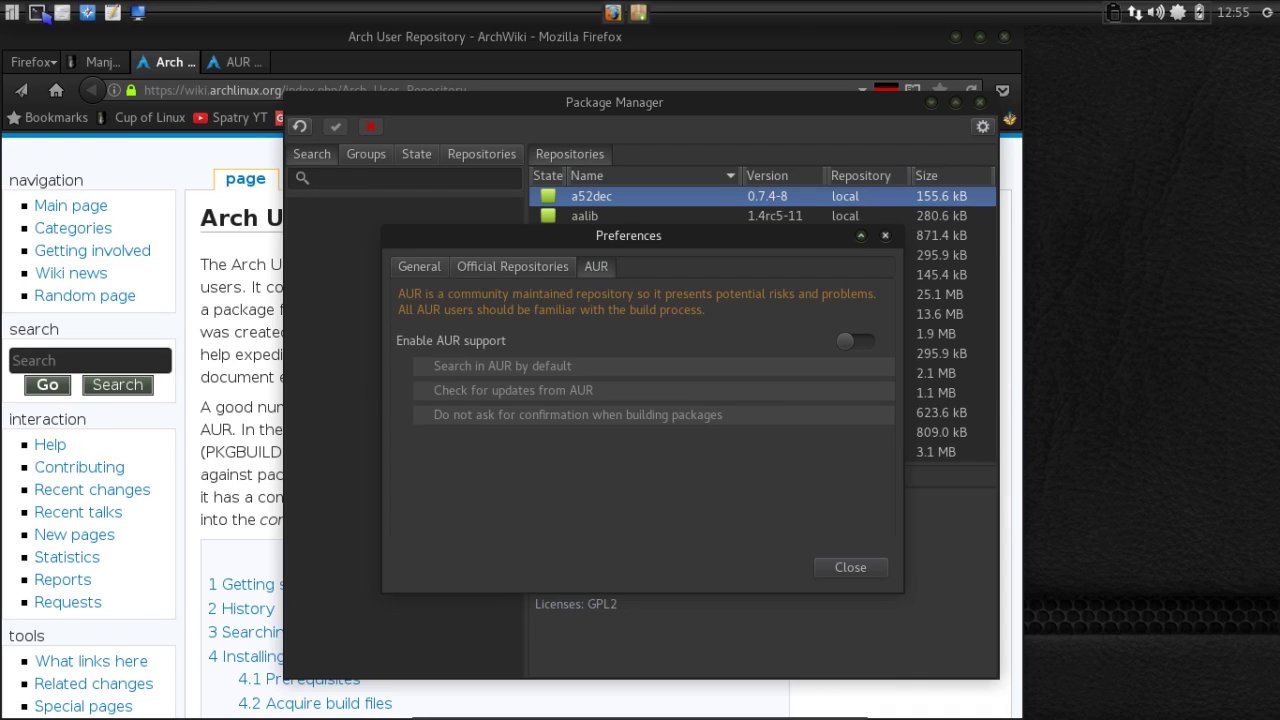
Run 'yaourt icons' in the drop-down terminal, browse the numbered results, then hide the terminal
{"action": "key", "text": "F12"}
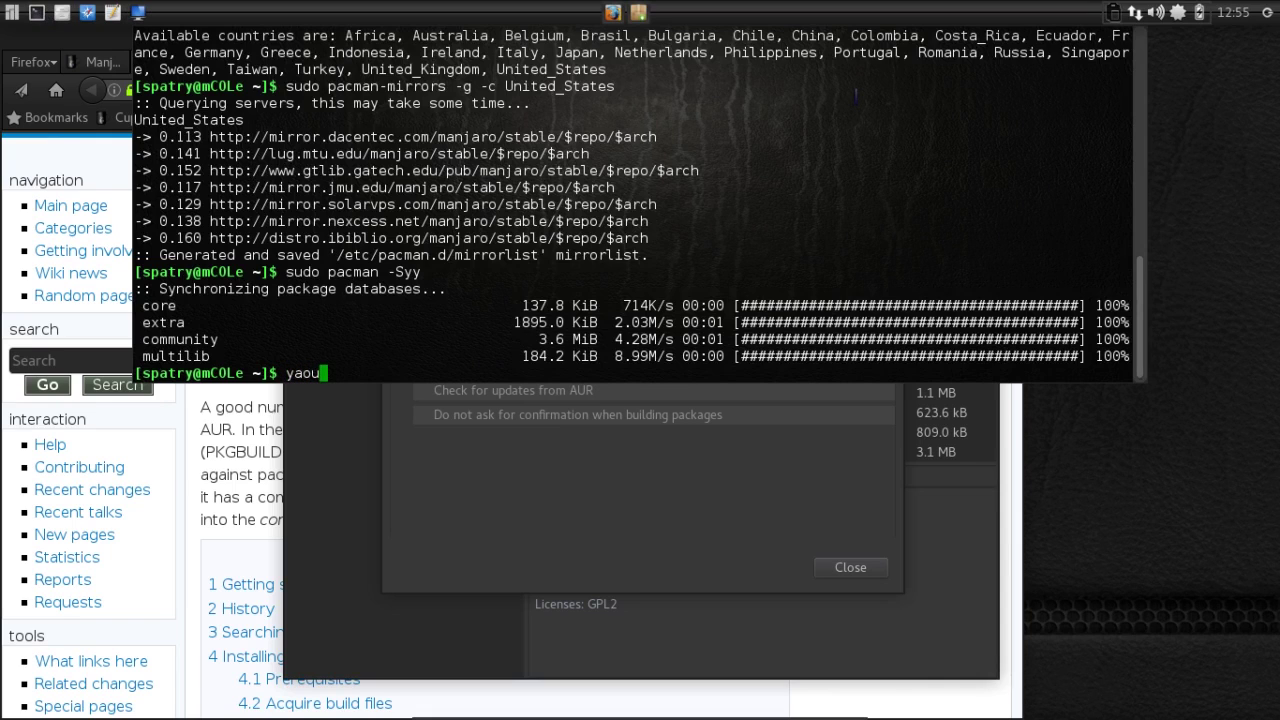
{"action": "type", "text": "yaourt icons"}
{"action": "key", "text": "Return"}
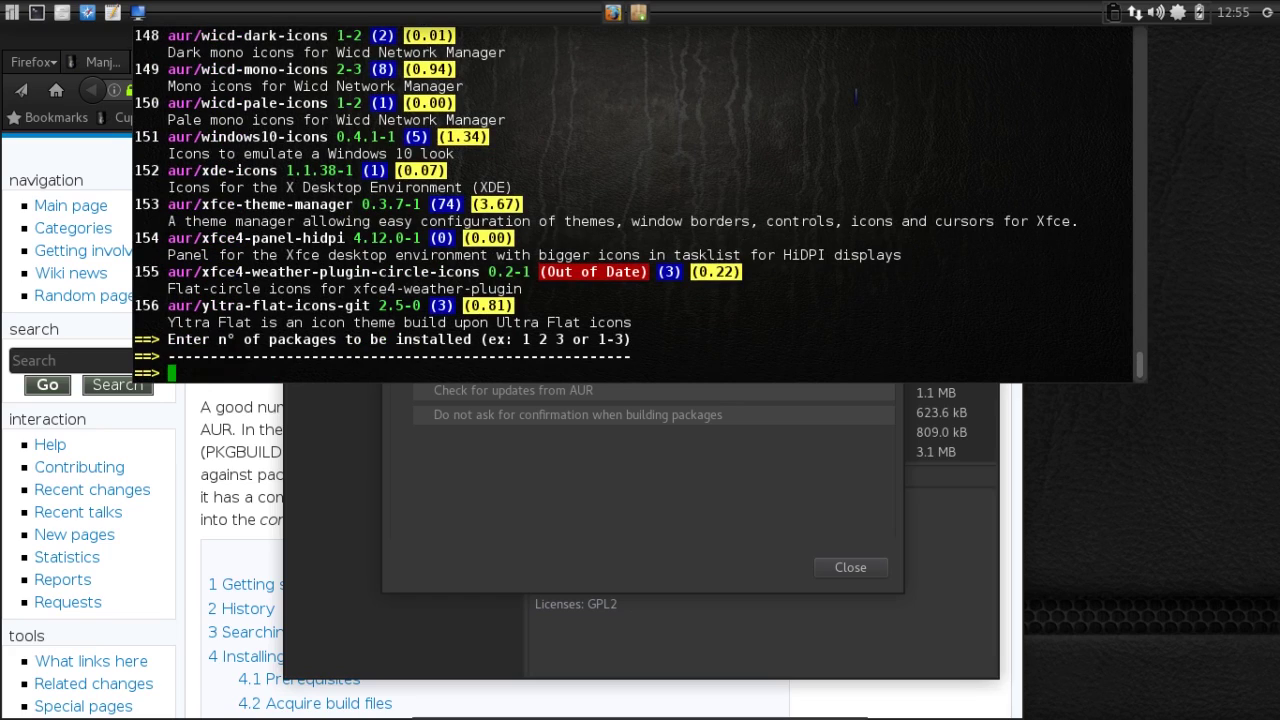
{"action": "scroll", "coordinate": [862, 143], "scroll_direction": "up", "scroll_amount": 15}
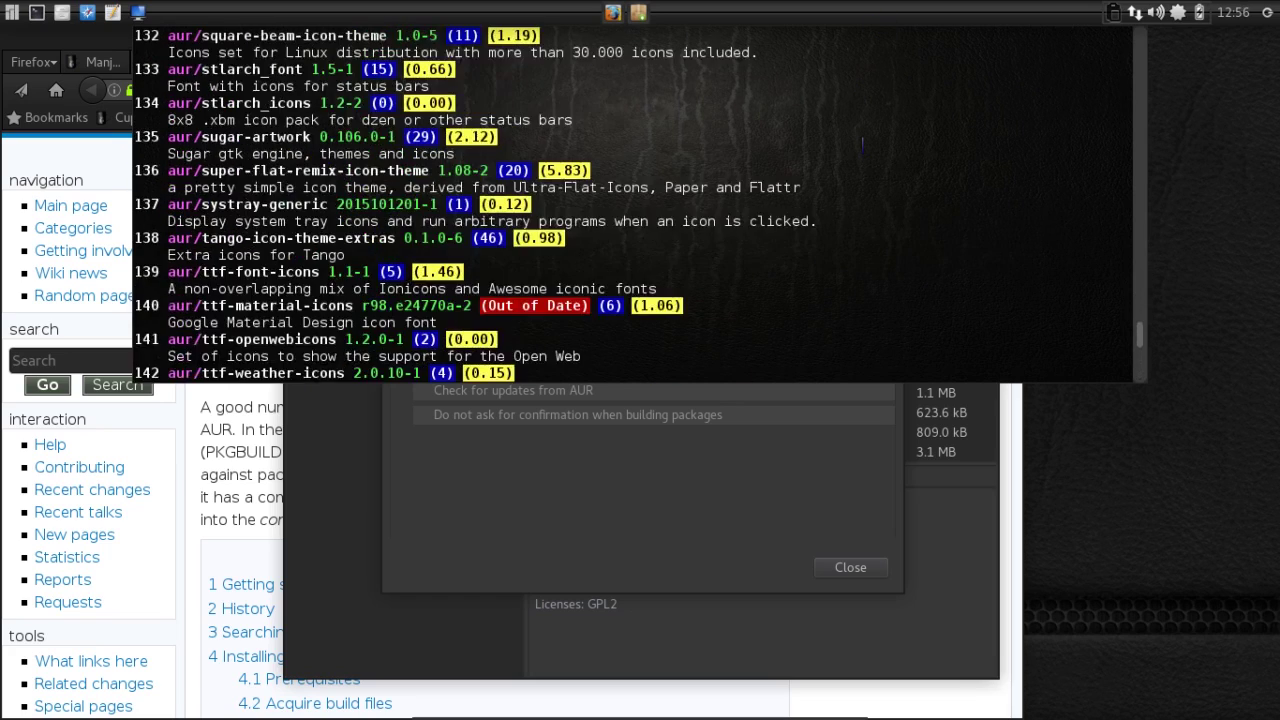
{"action": "scroll", "coordinate": [862, 143], "scroll_direction": "up", "scroll_amount": 15}
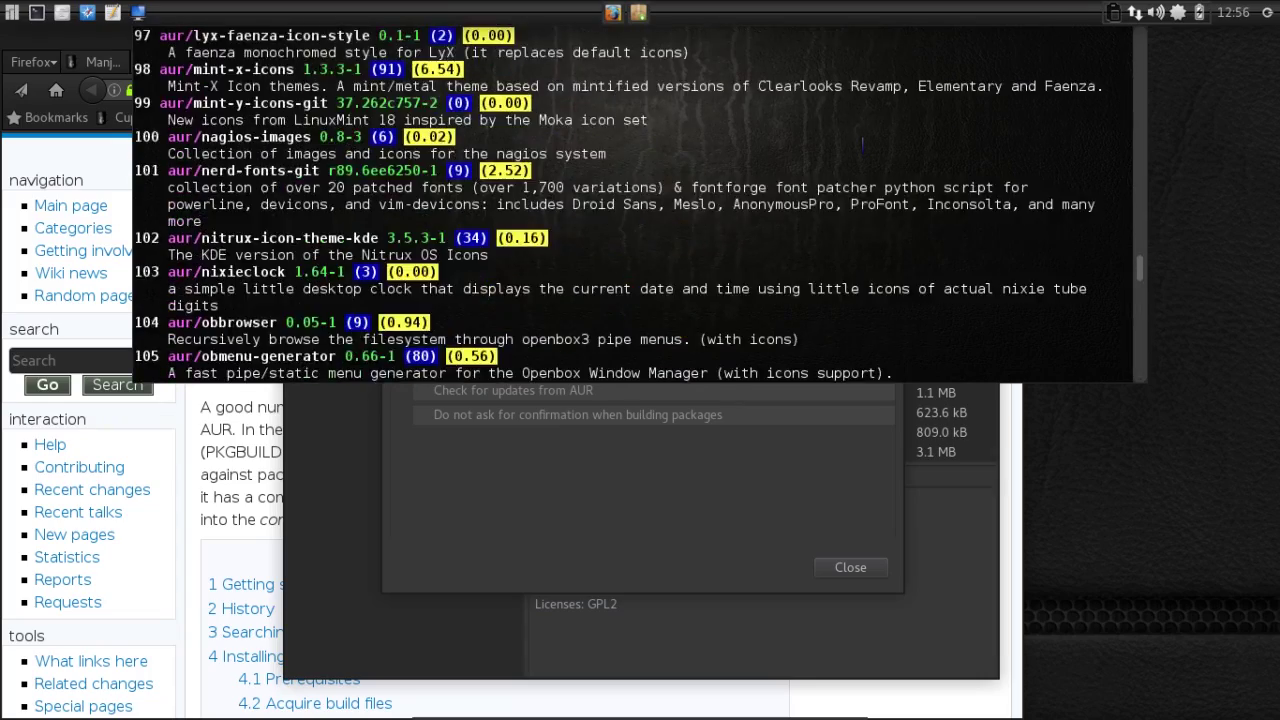
{"action": "scroll", "coordinate": [862, 143], "scroll_direction": "down", "scroll_amount": 20}
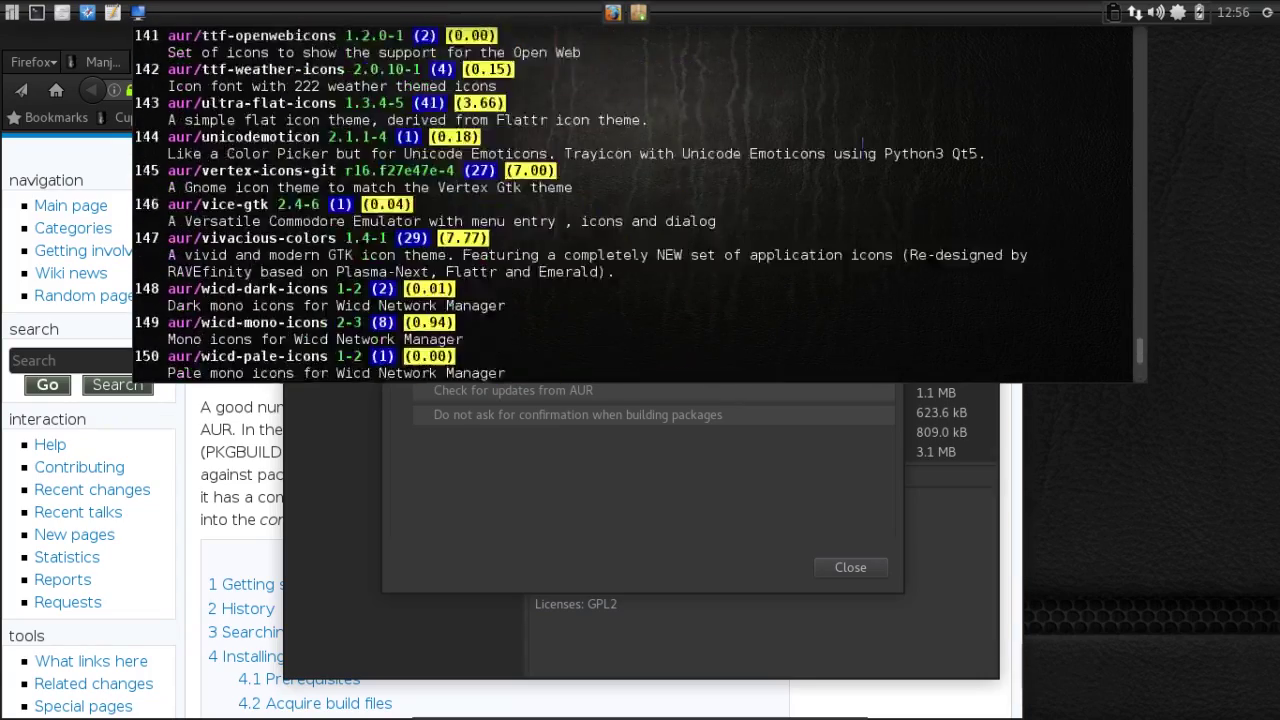
{"action": "key", "text": "F12"}
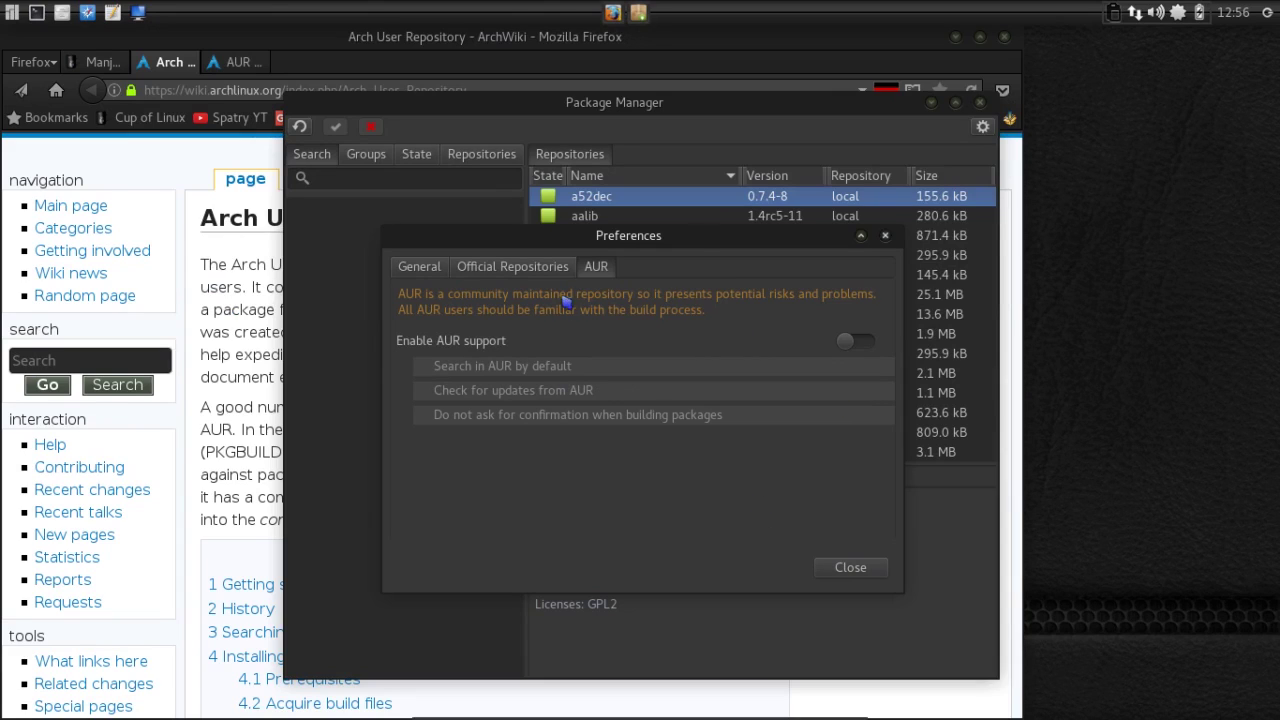
Close Pamac's Preferences dialog and minimize the Package Manager window
{"action": "left_click", "coordinate": [849, 575]}
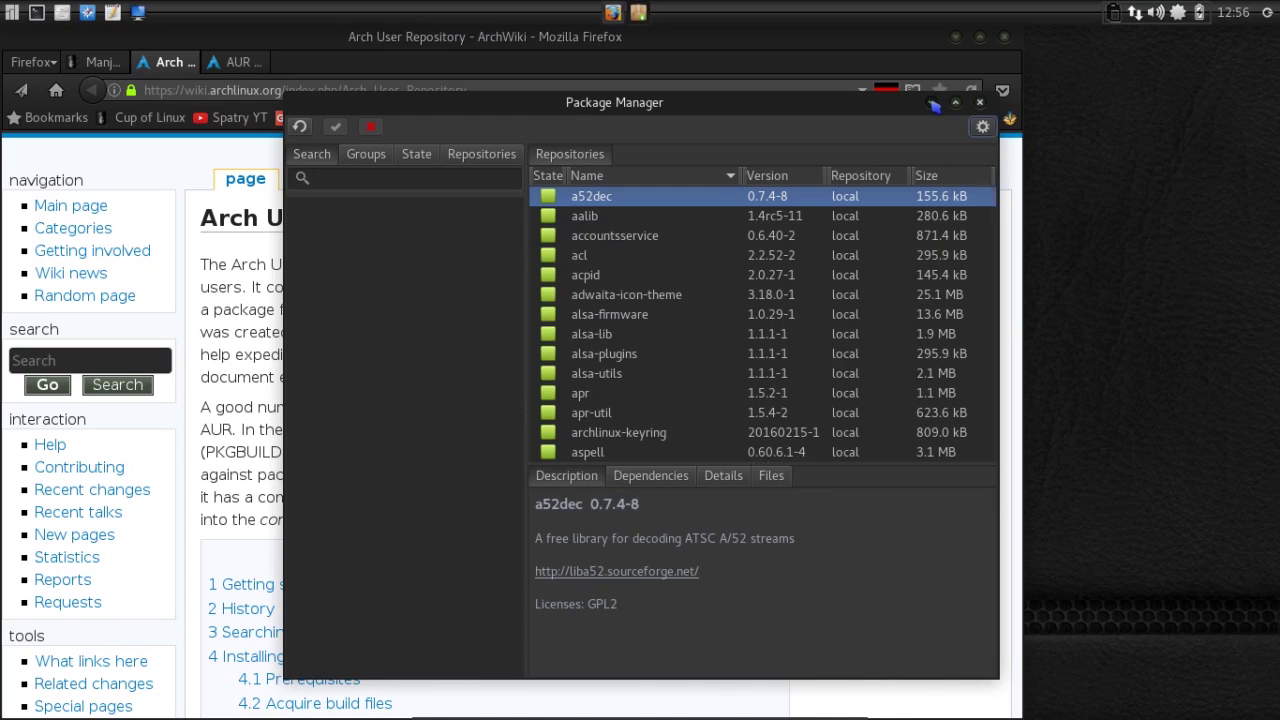
{"action": "left_click", "coordinate": [931, 104]}
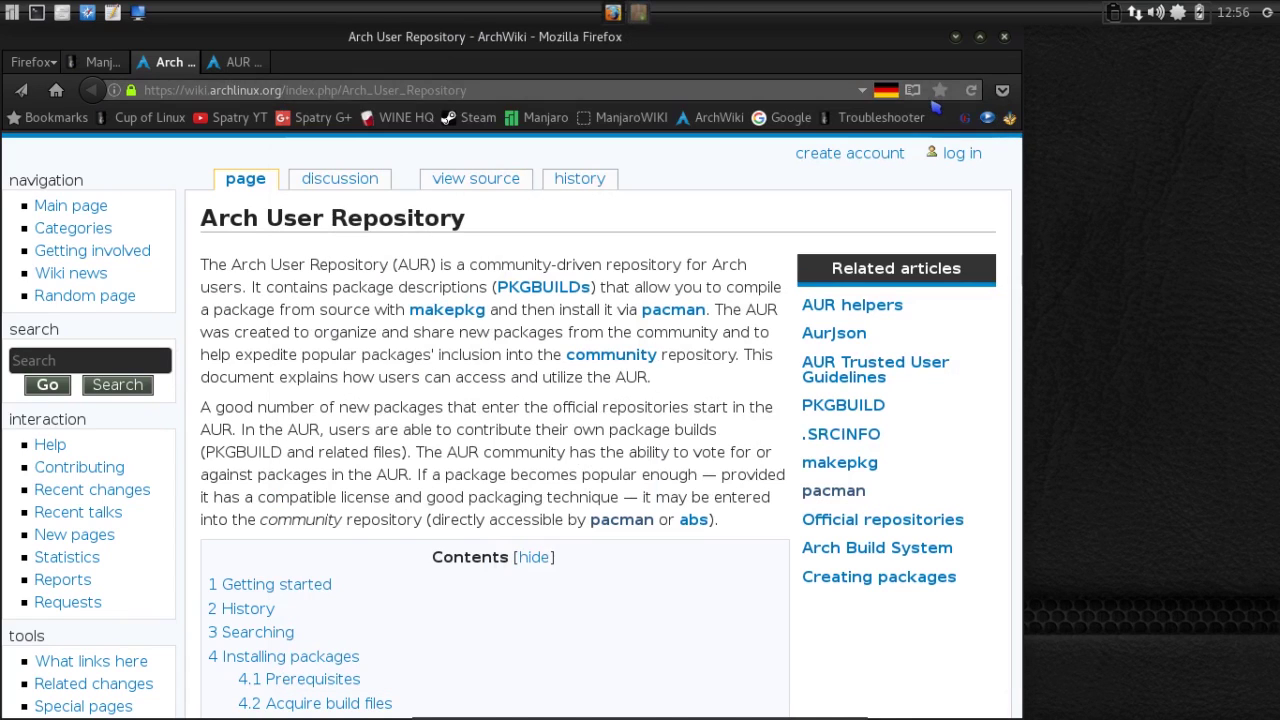
Switch to the AUR website tab and go to its Packages listing
{"action": "left_click", "coordinate": [243, 62]}
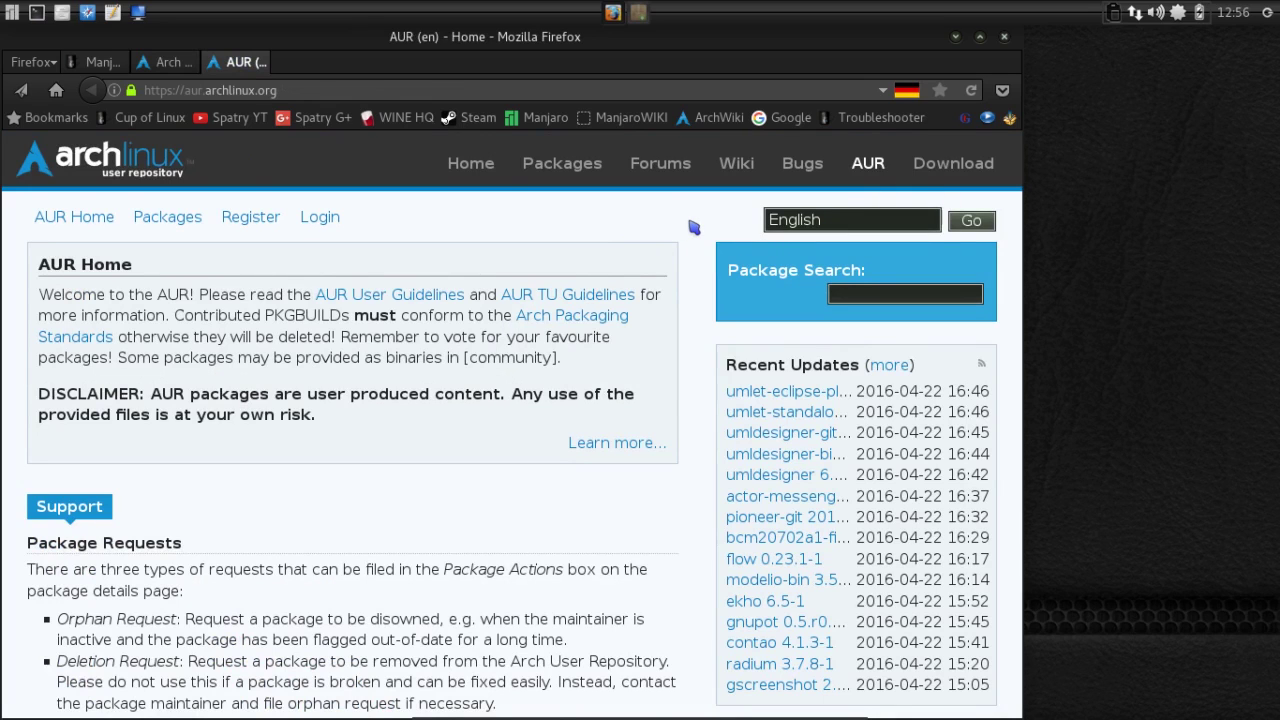
{"action": "scroll", "coordinate": [694, 228], "scroll_direction": "down", "scroll_amount": 1}
{"action": "scroll", "coordinate": [694, 228], "scroll_direction": "up", "scroll_amount": 1}
{"action": "left_click", "coordinate": [160, 226]}
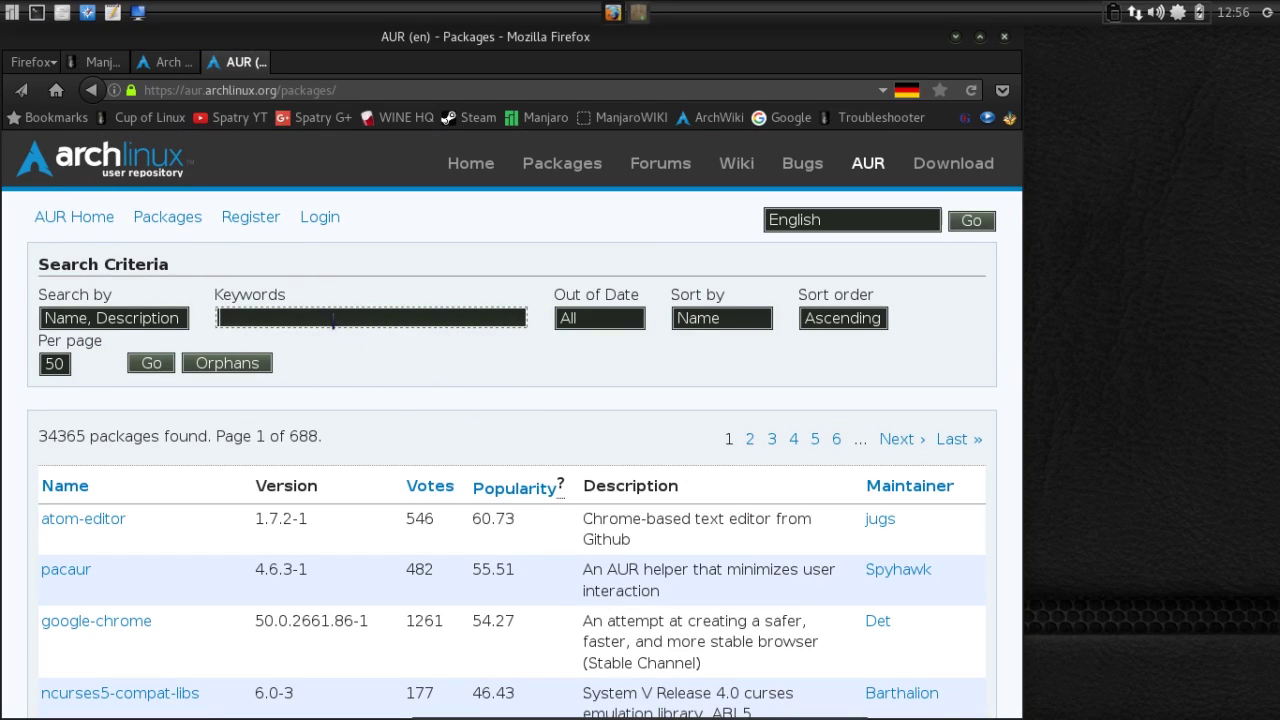
Search AUR packages for the keyword 'compiz' and scroll down to compiz-core
{"action": "type", "text": "compiz"}
{"action": "key", "text": "Return"}
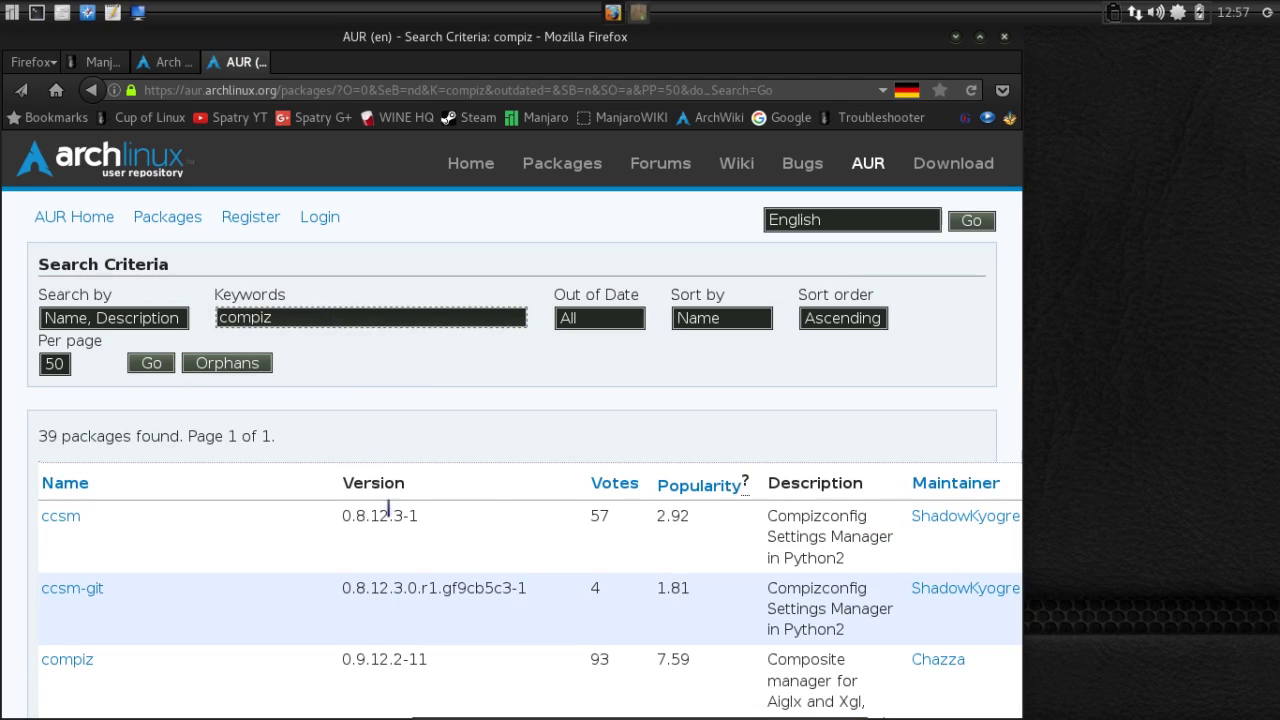
{"action": "scroll", "coordinate": [388, 508], "scroll_direction": "down", "scroll_amount": 3}
{"action": "scroll", "coordinate": [282, 516], "scroll_direction": "down", "scroll_amount": 2}
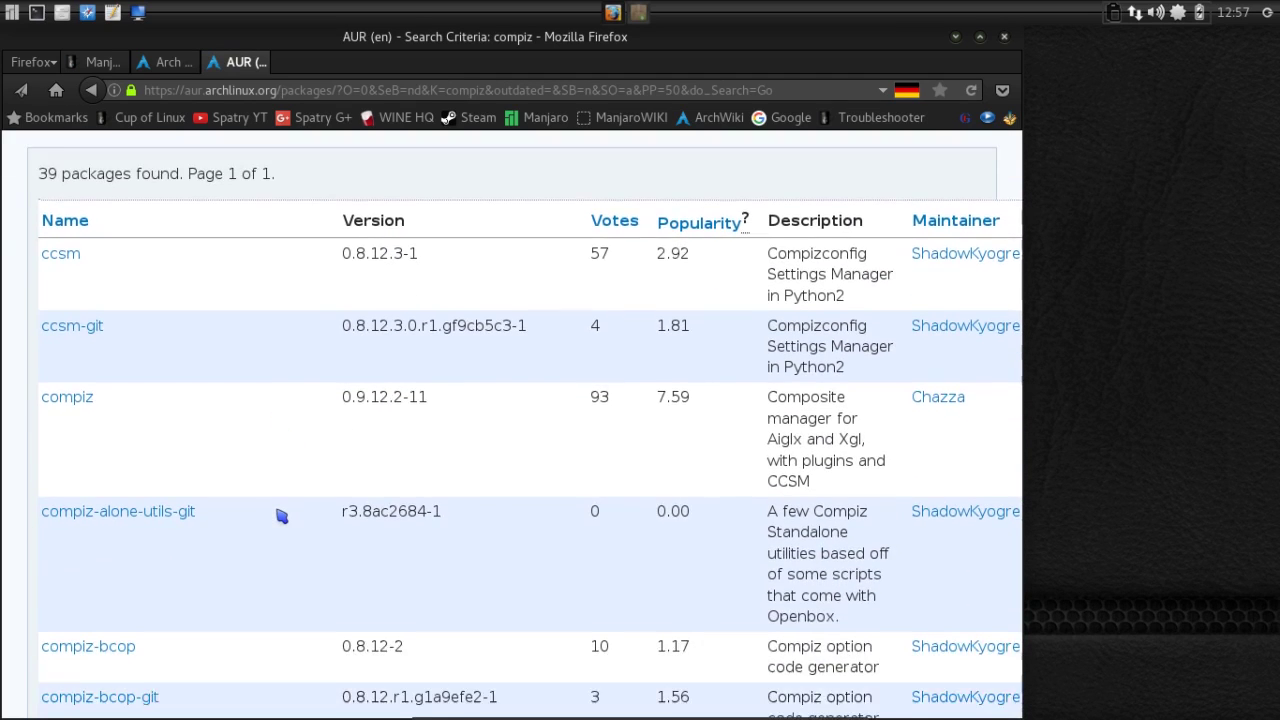
{"action": "scroll", "coordinate": [282, 516], "scroll_direction": "down", "scroll_amount": 5}
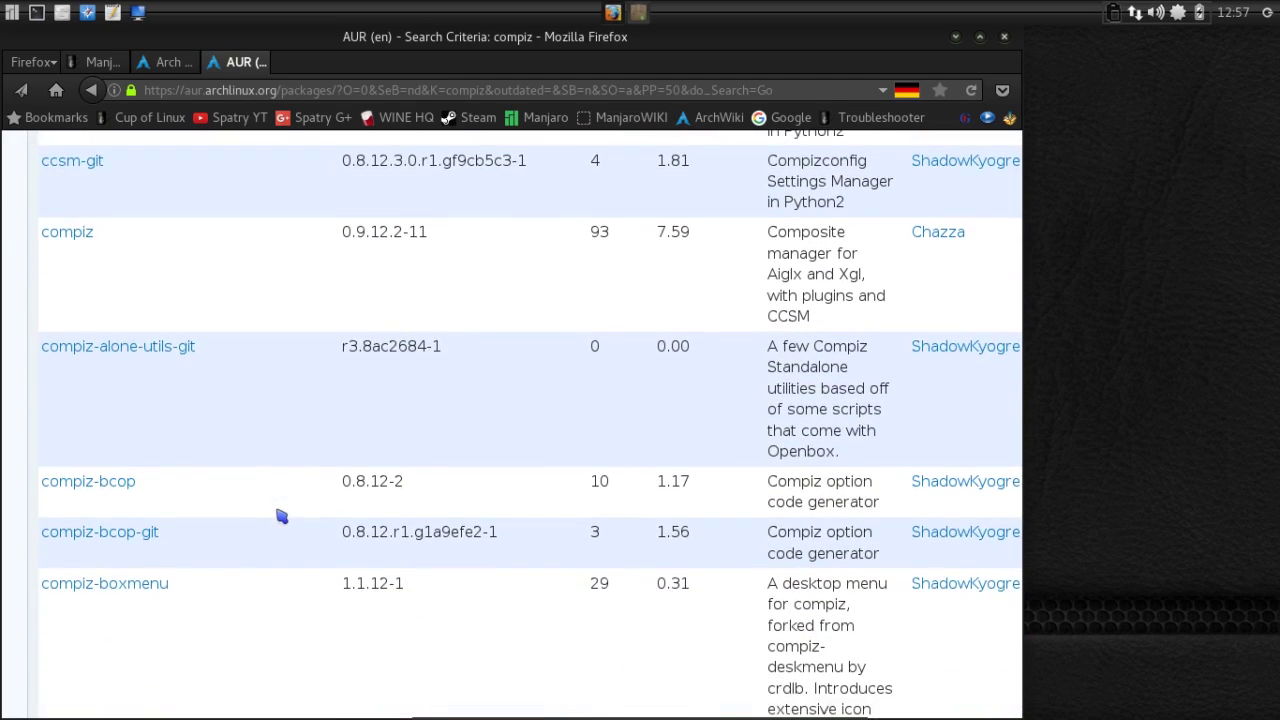
{"action": "scroll", "coordinate": [282, 516], "scroll_direction": "down", "scroll_amount": 4}
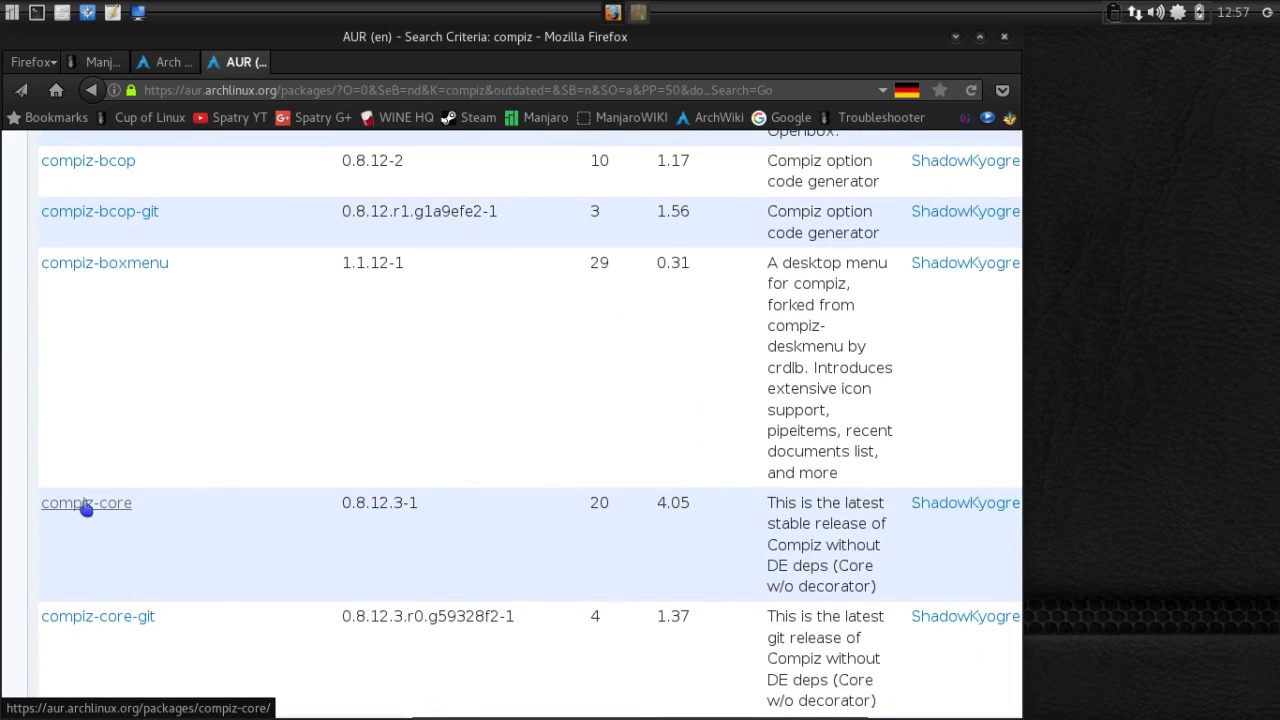
Open the compiz-core package page and save its snapshot compiz-core.tar.gz to disk
{"action": "left_click", "coordinate": [84, 508]}
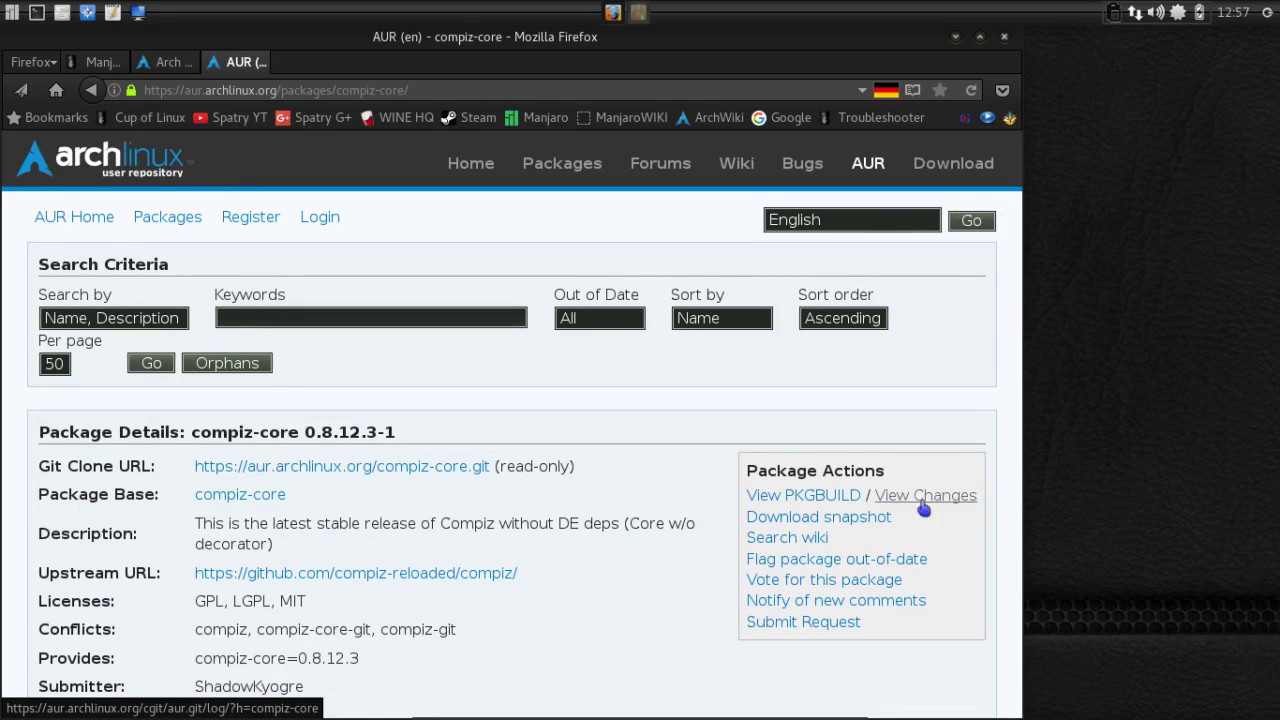
{"action": "left_click", "coordinate": [852, 519]}
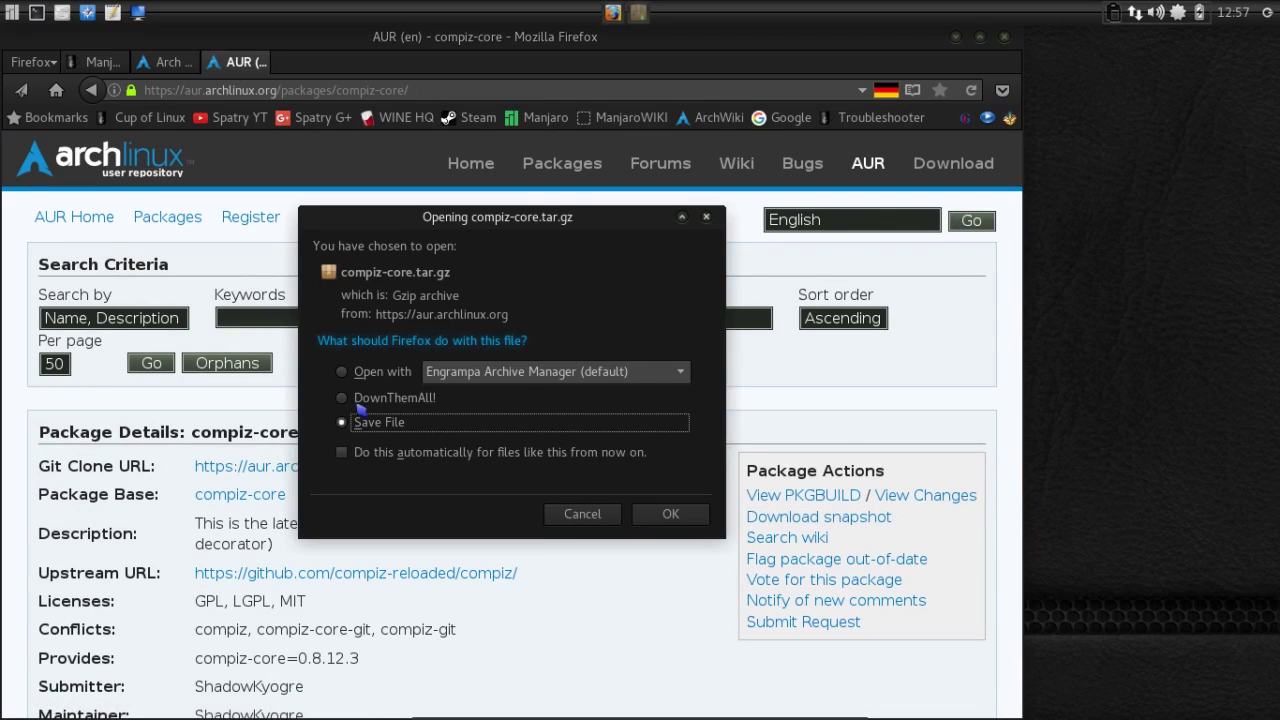
{"action": "left_click", "coordinate": [686, 522]}
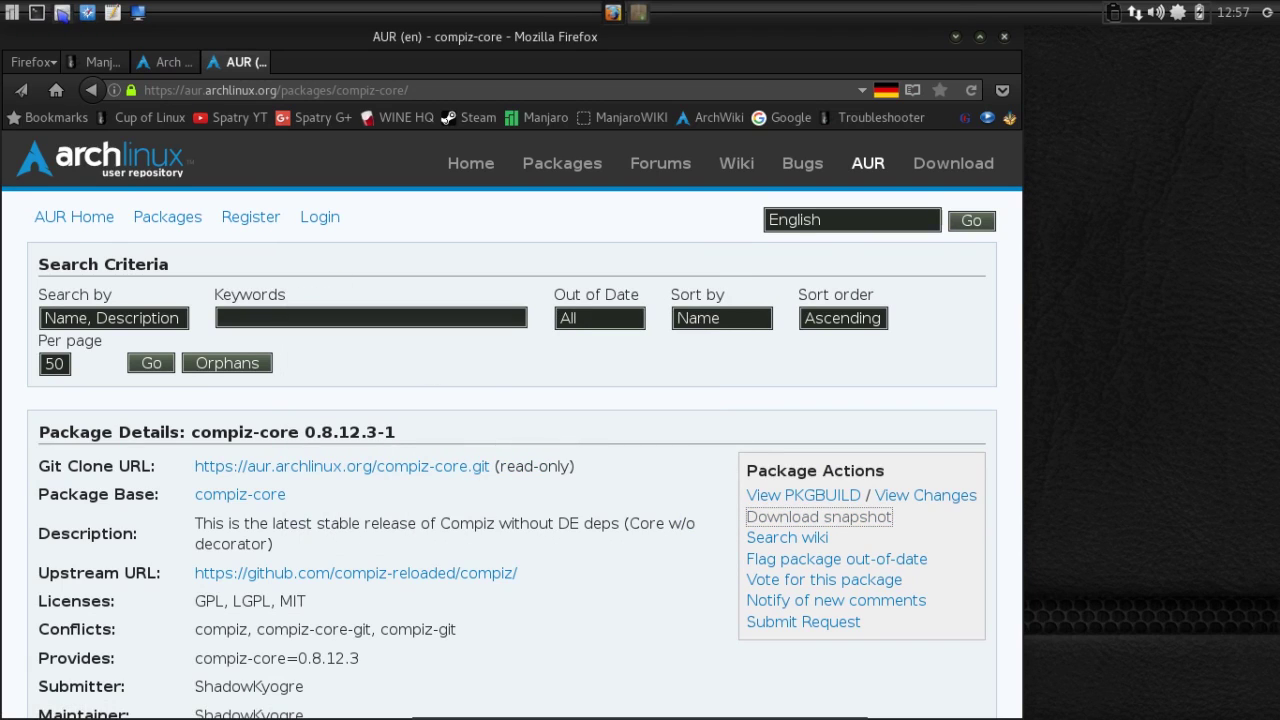
Extract compiz-core.tar.gz in the Downloads folder using Extract Here
{"action": "left_click", "coordinate": [62, 12]}
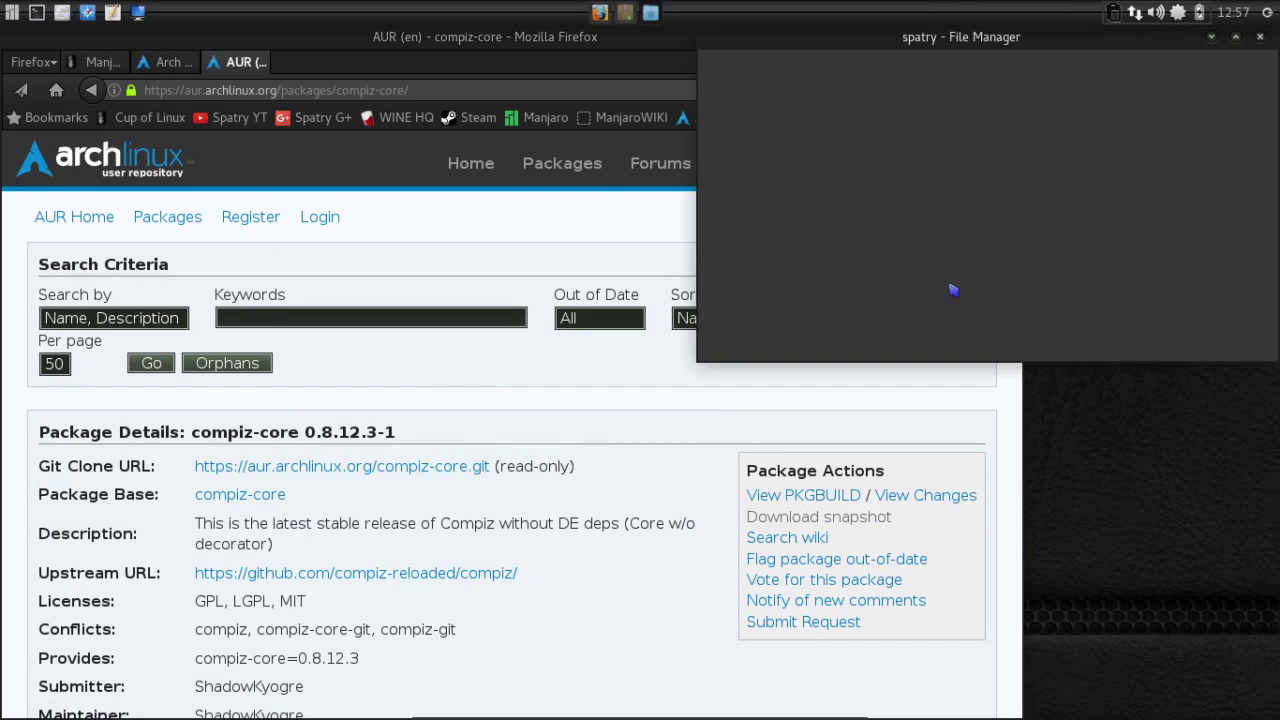
{"action": "left_click", "coordinate": [1040, 152]}
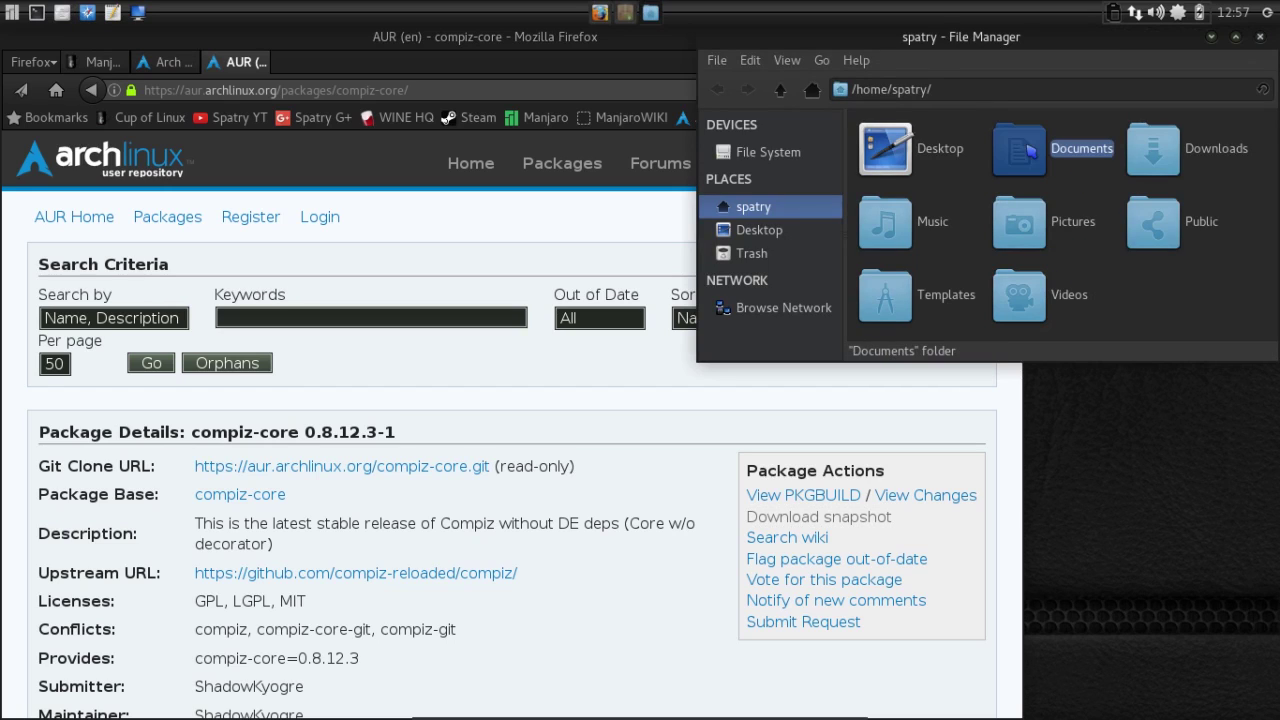
{"action": "left_click", "coordinate": [1192, 150]}
{"action": "double_click", "coordinate": [1192, 150]}
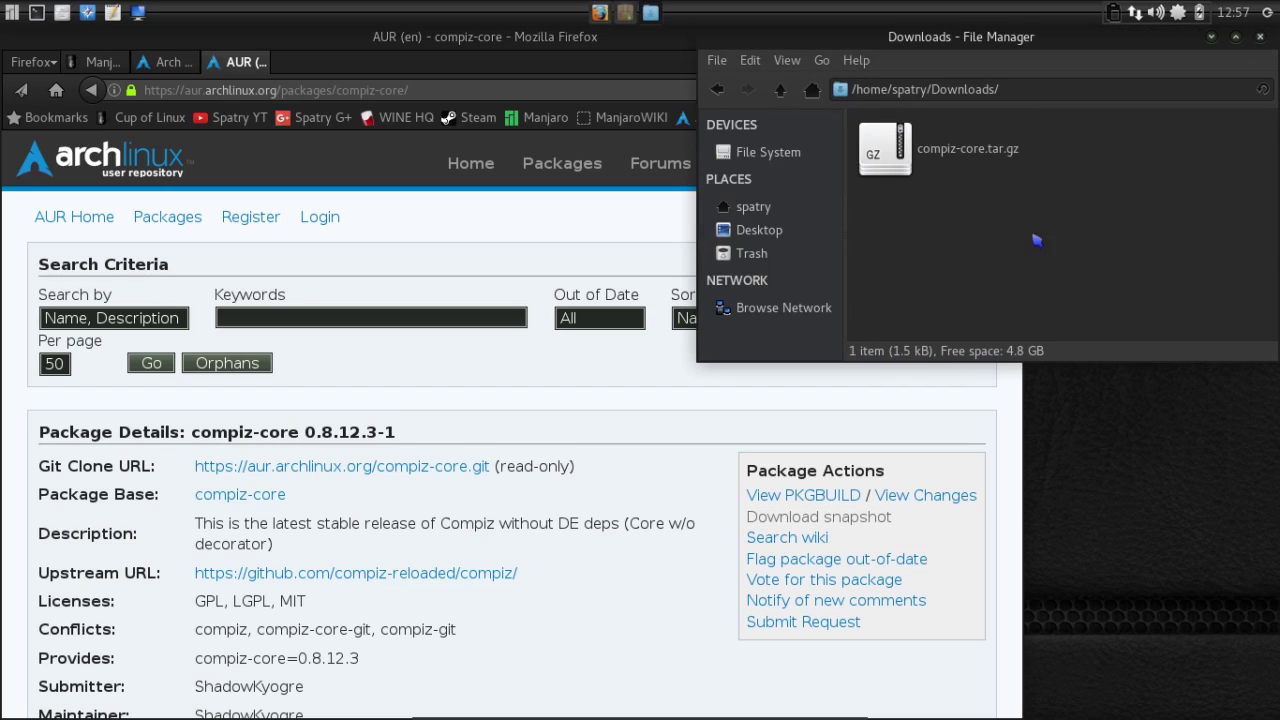
{"action": "left_click", "coordinate": [886, 152]}
{"action": "right_click", "coordinate": [886, 152]}
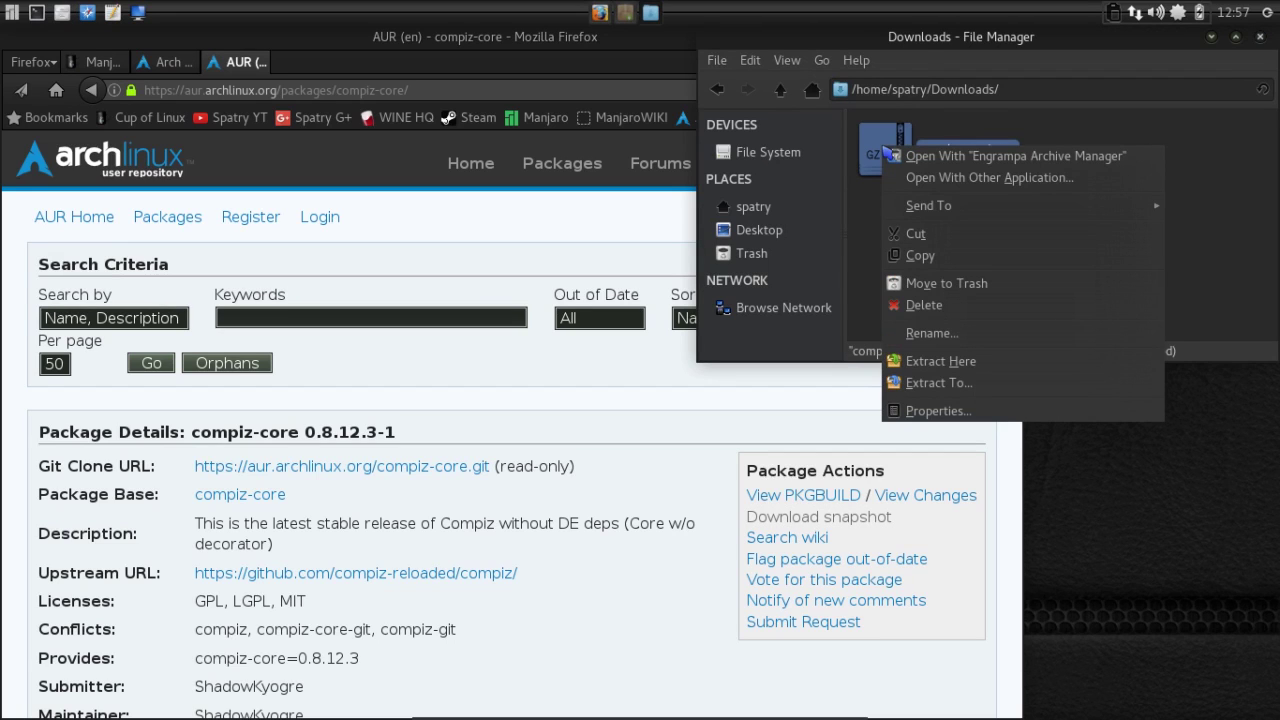
{"action": "left_click", "coordinate": [940, 365]}
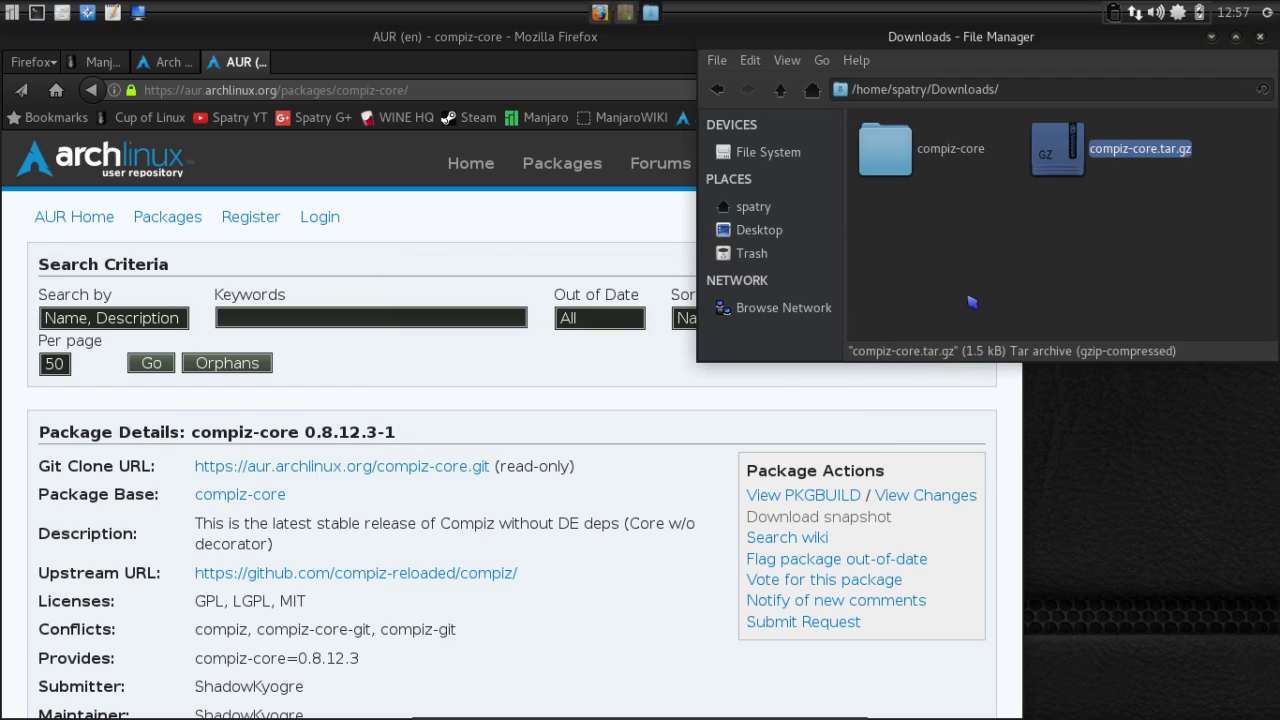
Open the extracted compiz-core folder and copy its path from the location bar
{"action": "double_click", "coordinate": [883, 160]}
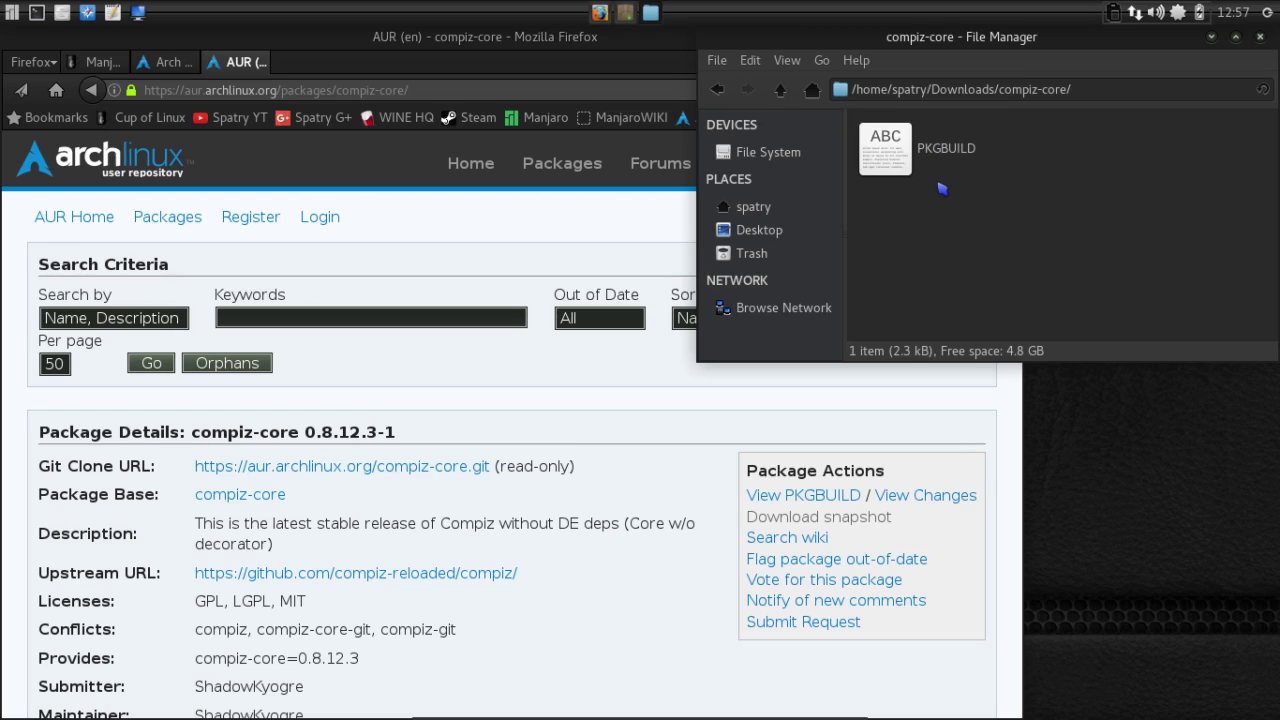
{"action": "left_click", "coordinate": [1148, 85]}
{"action": "right_click", "coordinate": [864, 91]}
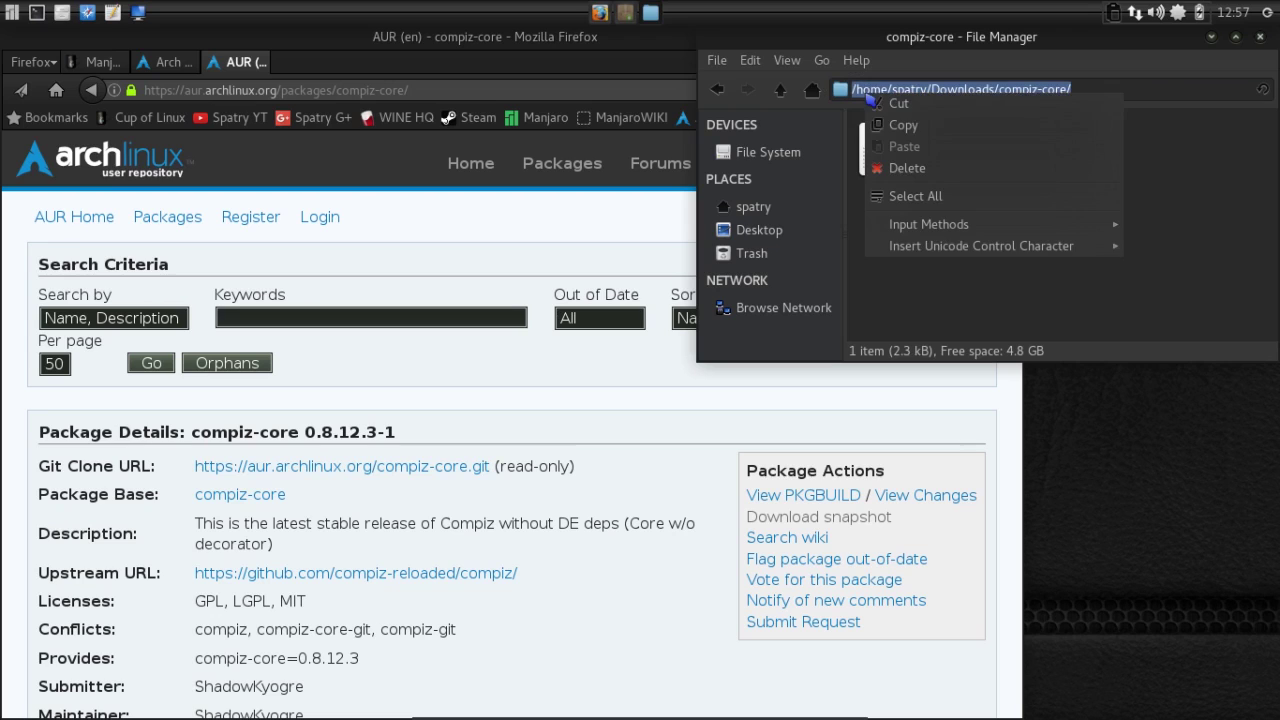
{"action": "left_click", "coordinate": [903, 125]}
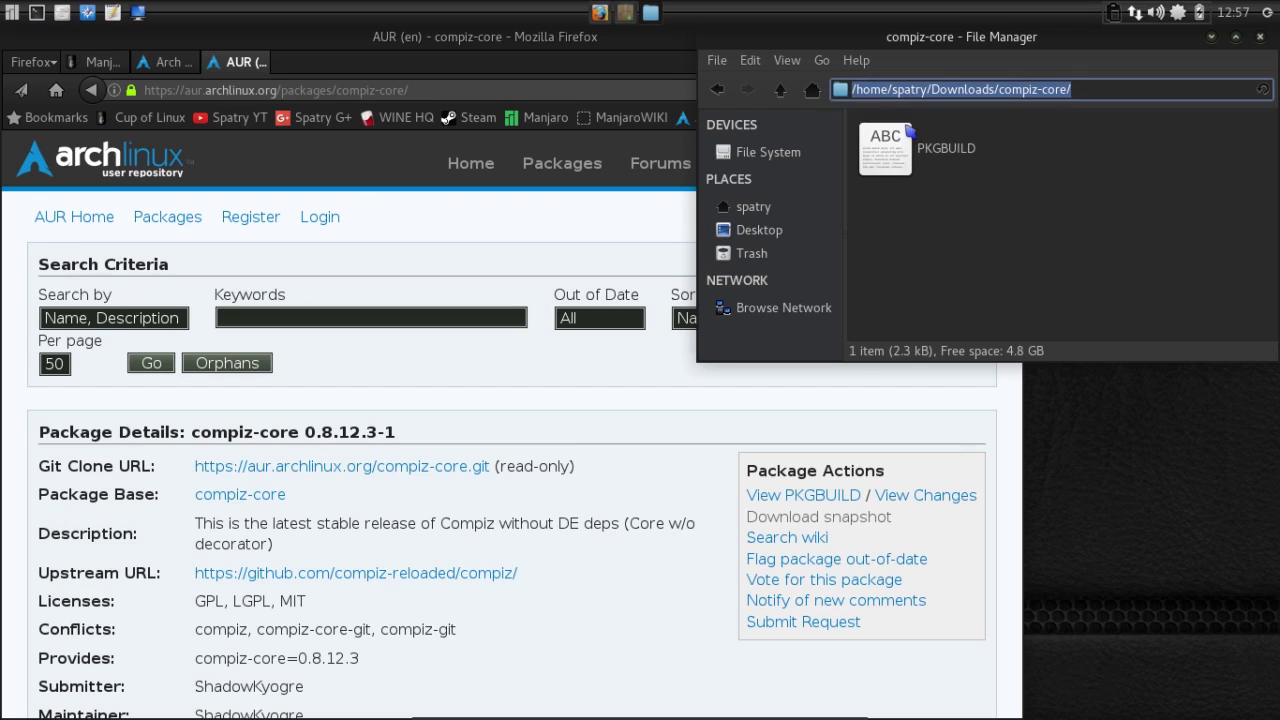
Exit the yaourt prompt, cd into the pasted compiz-core folder path, and list its files
{"action": "left_click", "coordinate": [36, 13]}
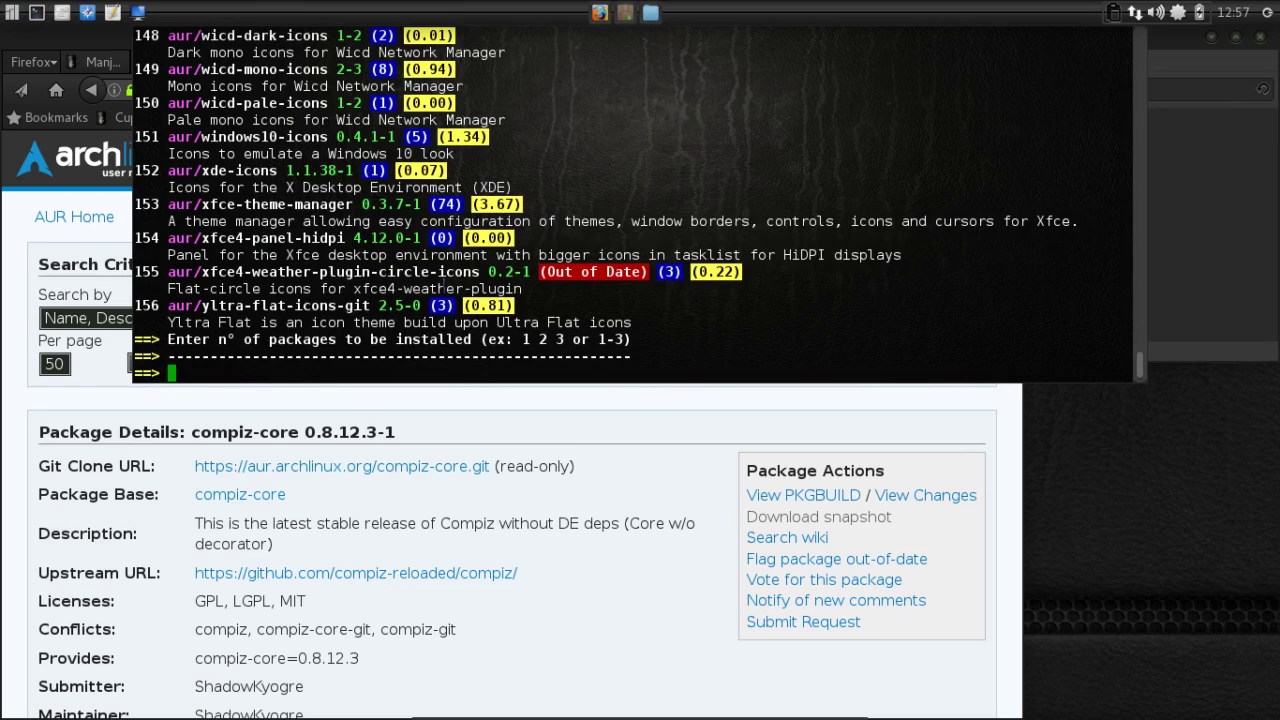
{"action": "key", "text": "Return"}
{"action": "type", "text": "cd"}
{"action": "key", "text": "ctrl+shift+v"}
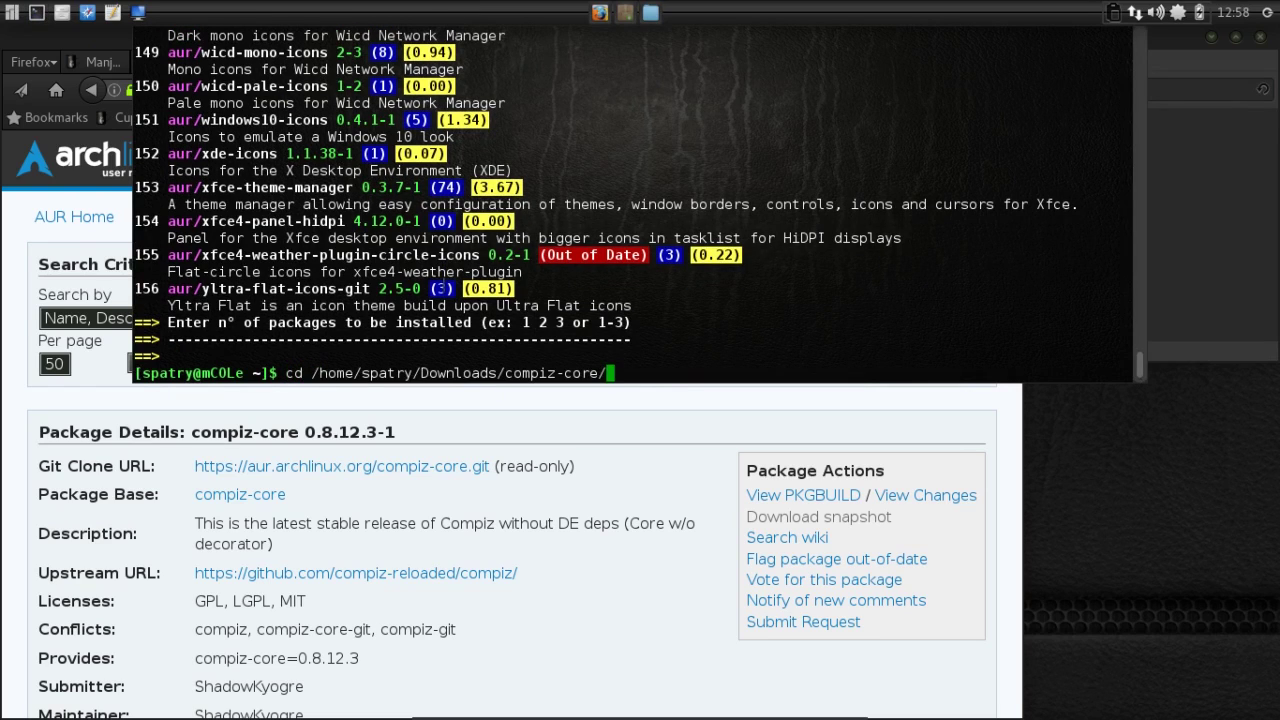
{"action": "key", "text": "Return"}
{"action": "type", "text": "ls"}
{"action": "key", "text": "Return"}
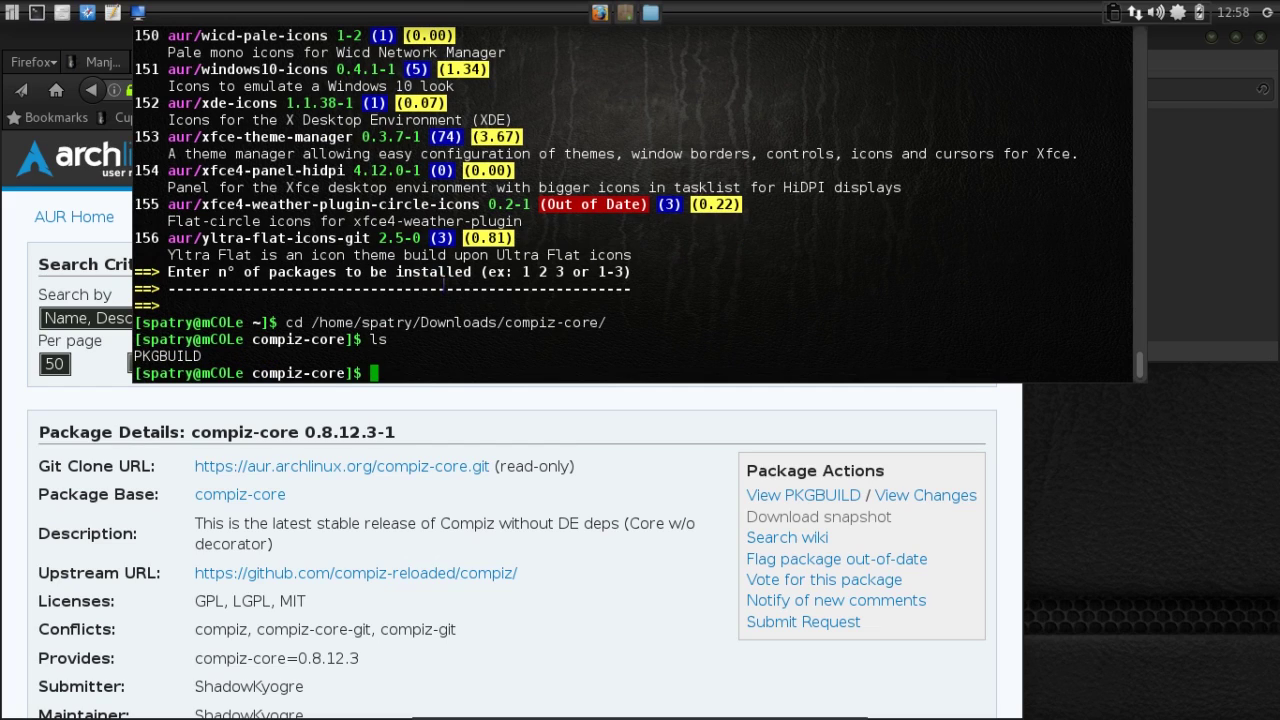
Run makepkg to build the package, then ls to list the built .pkg.tar.xz files
{"action": "type", "text": "makepkg"}
{"action": "key", "text": "Return"}
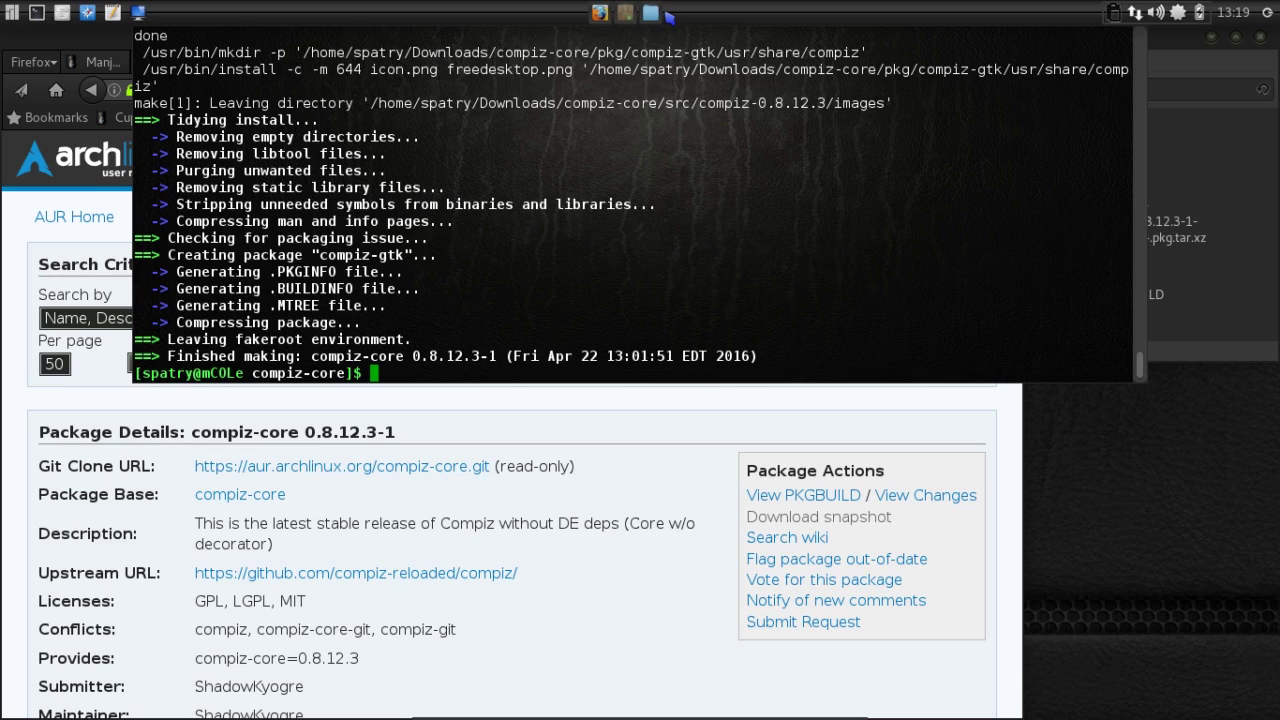
{"action": "type", "text": "ls"}
{"action": "key", "text": "Return"}
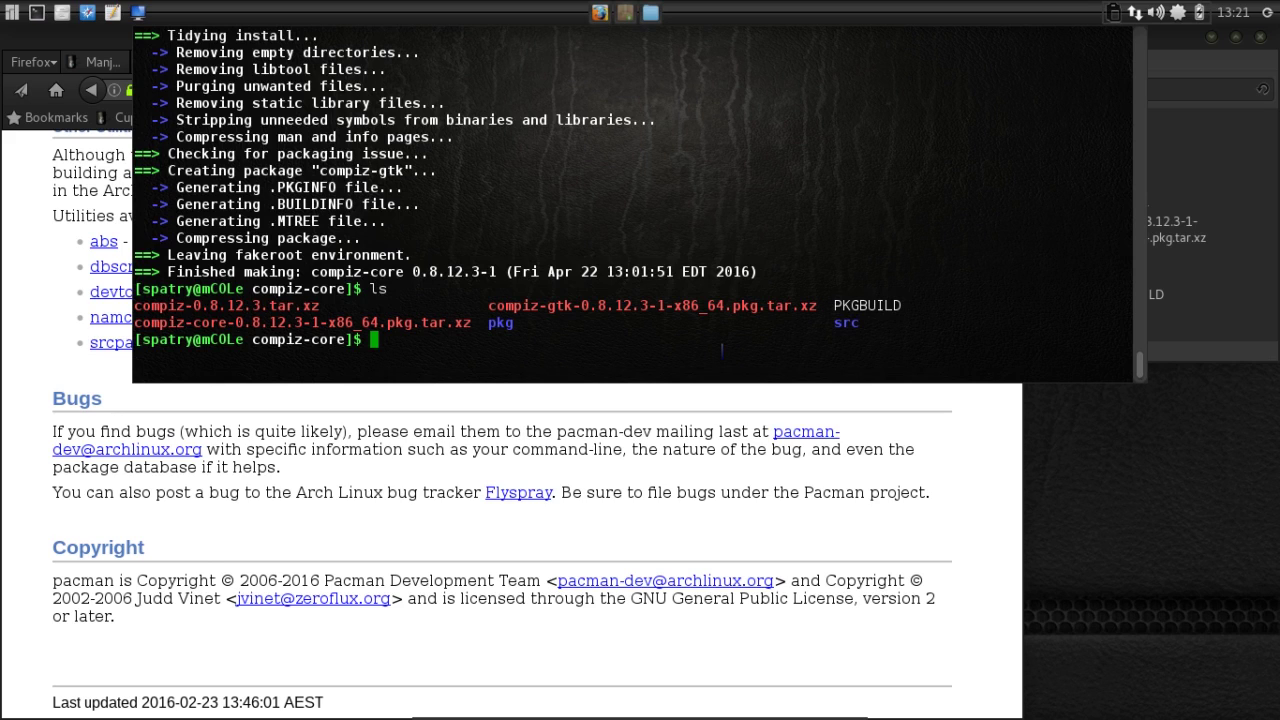
Install compiz-core-0.8.12.3-1-x86_64.pkg.tar.xz with sudo pacman -U, entering the password and confirming Y
{"action": "type", "text": "pa"}
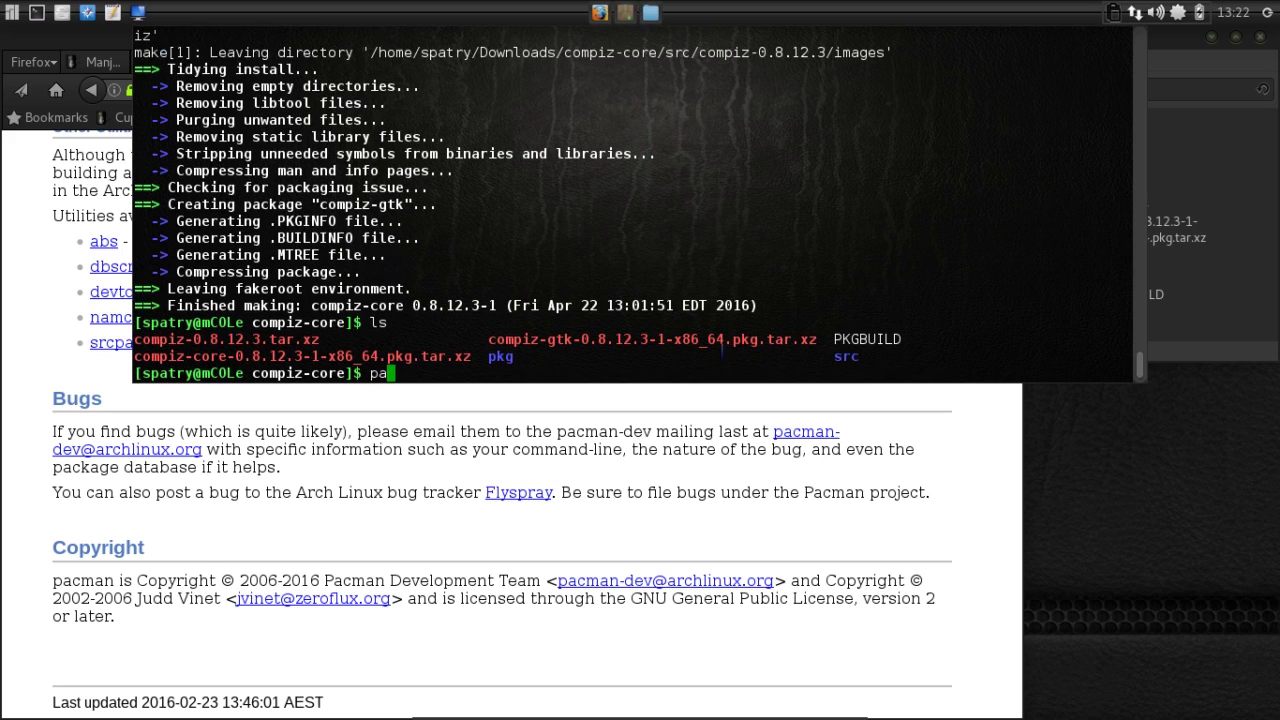
{"action": "key", "text": "BackSpace"}
{"action": "key", "text": "BackSpace"}
{"action": "type", "text": "sudo pacman -U"}
{"action": "type", "text": "compiz-core"}
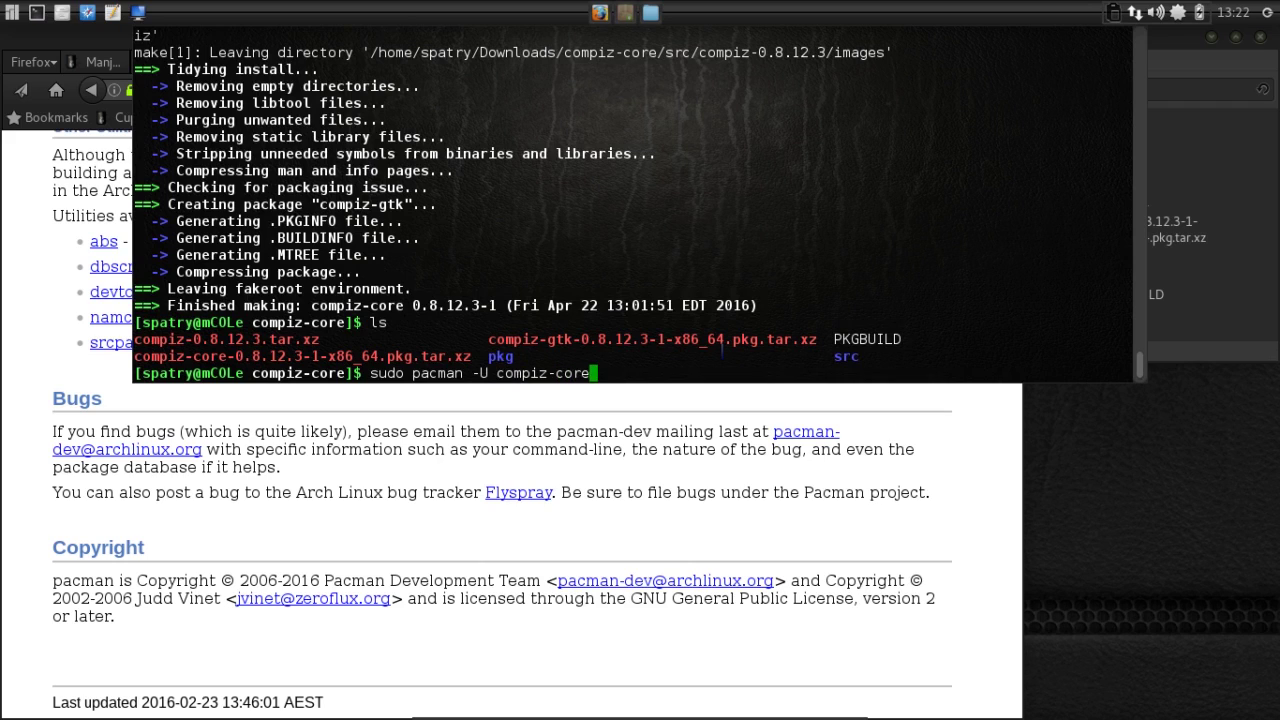
{"action": "key", "text": "Tab"}
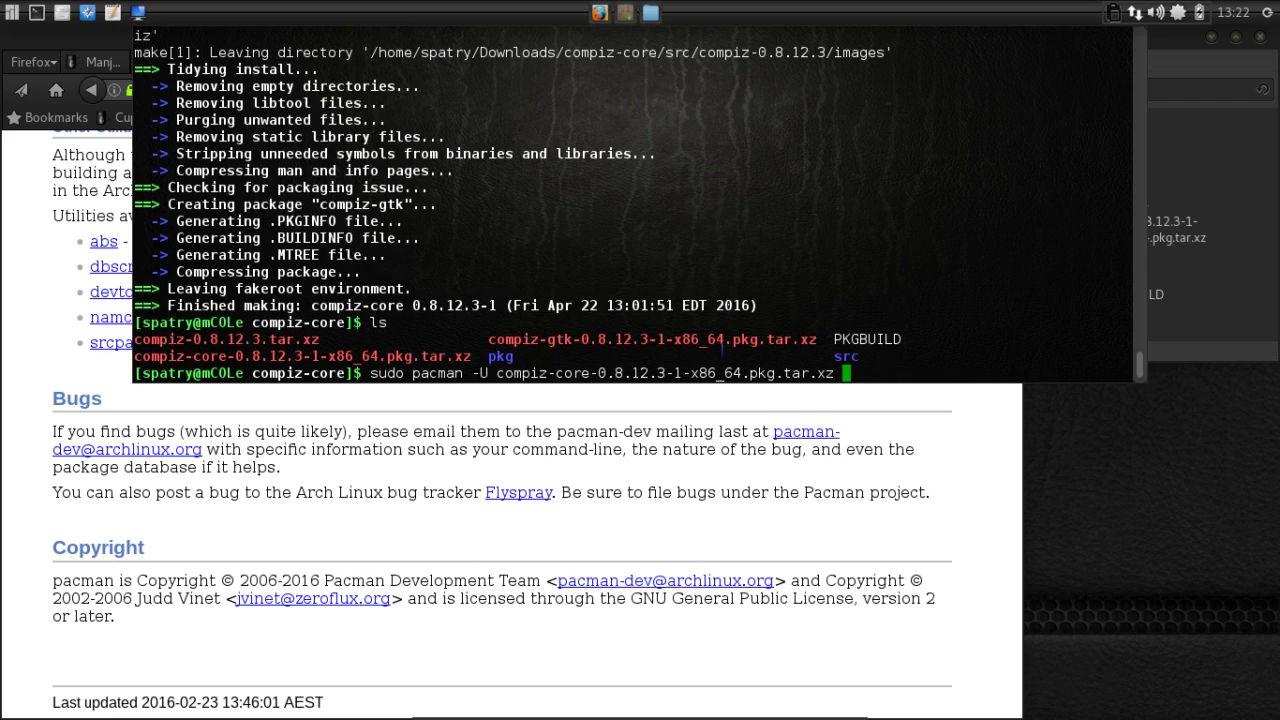
{"action": "key", "text": "Return"}
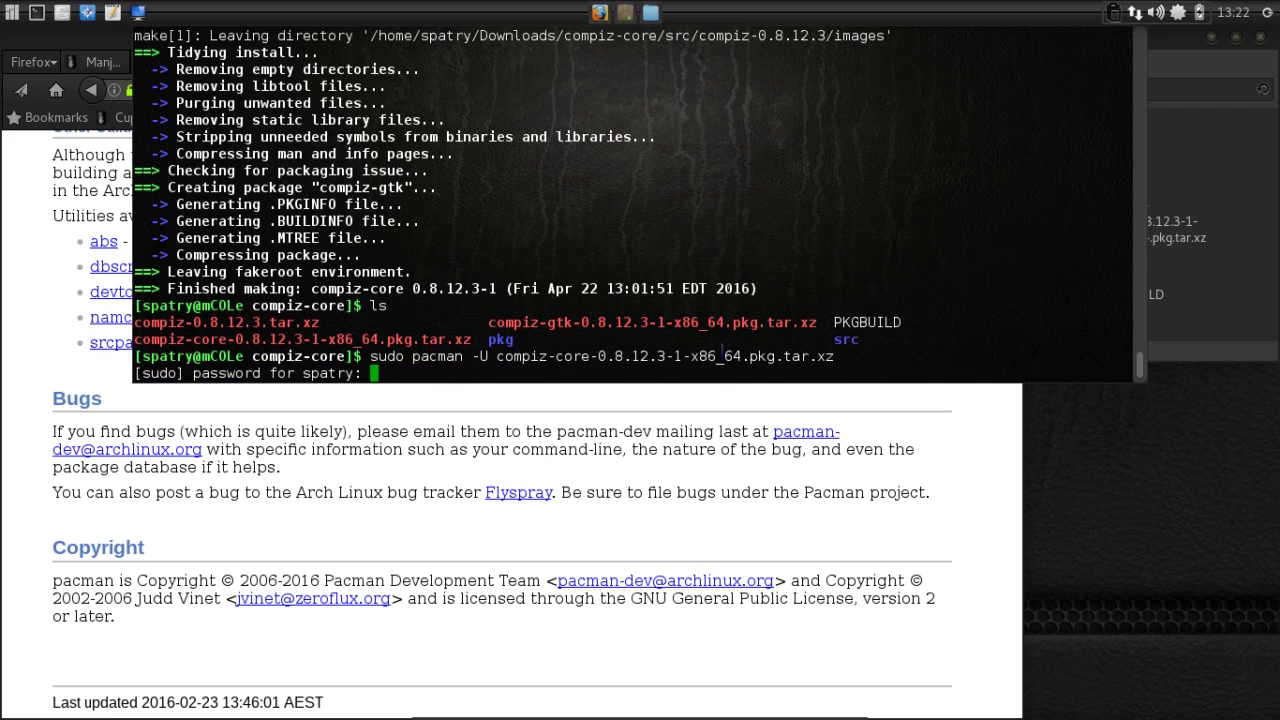
{"action": "key", "text": "Return"}
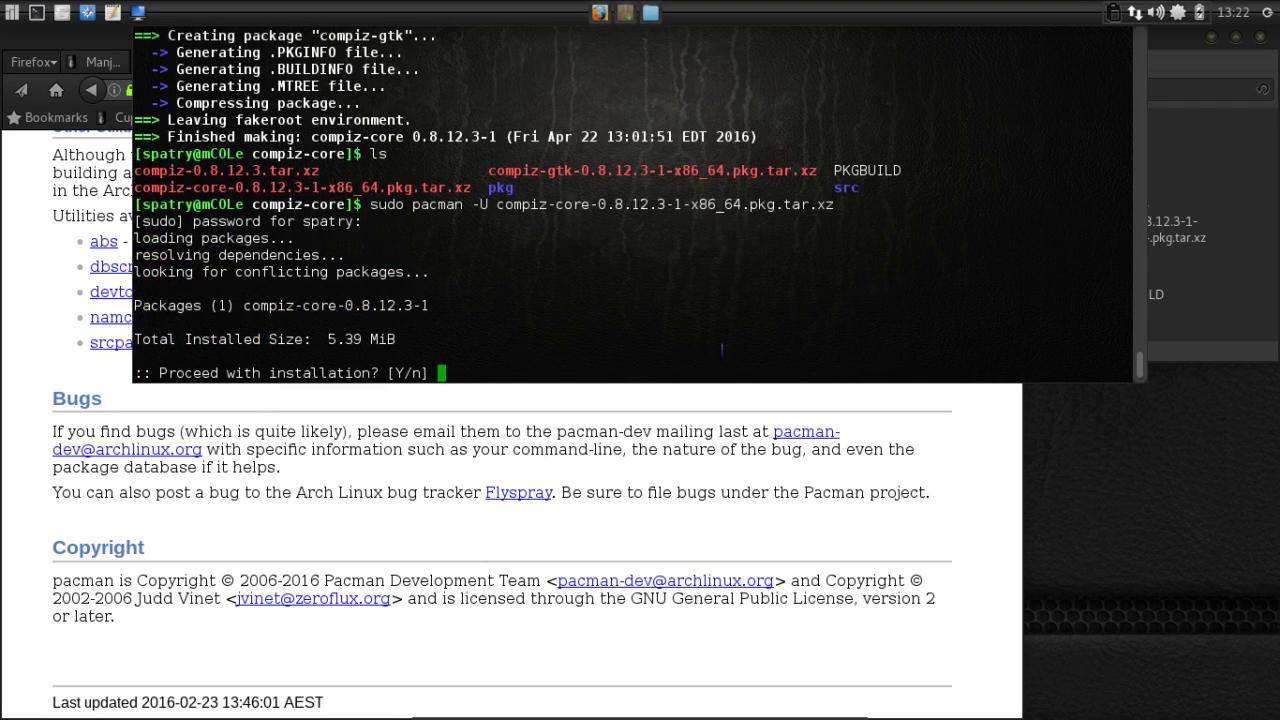
{"action": "key", "text": "Return"}
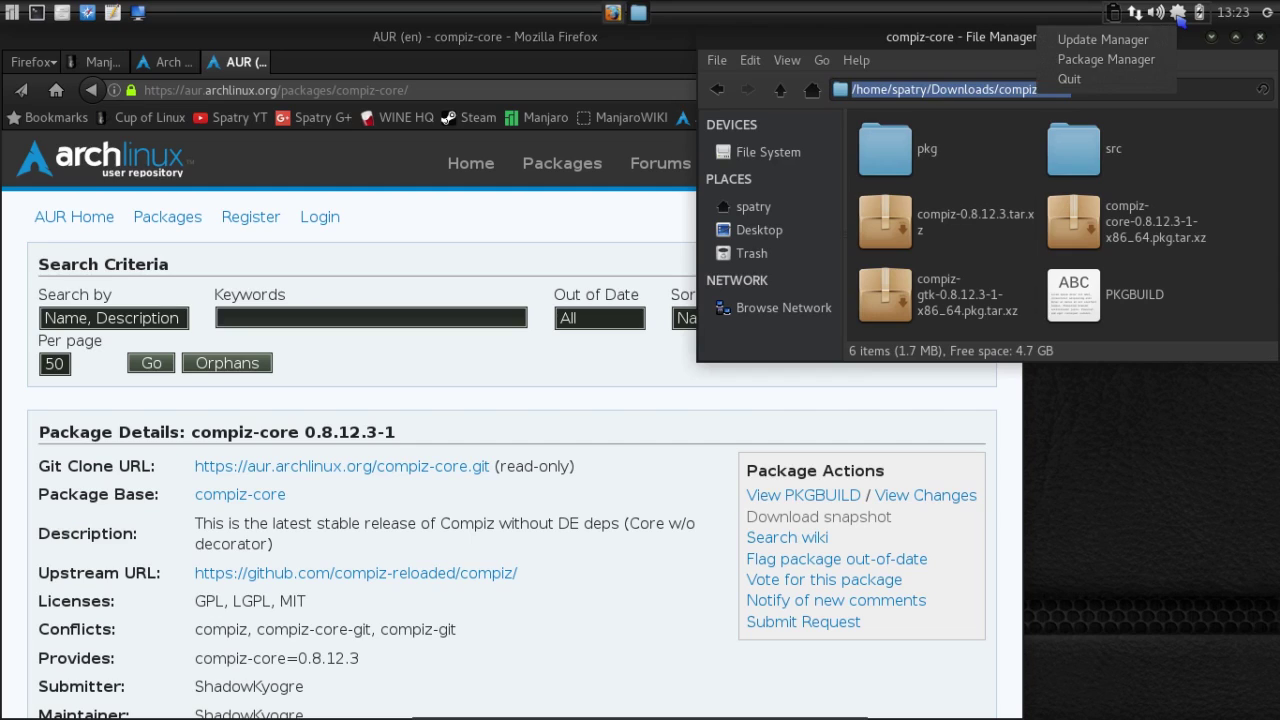
In Pamac's Install Local Packages, select the compiz-gtk package file from Downloads/compiz-core
{"action": "left_click", "coordinate": [1105, 62]}
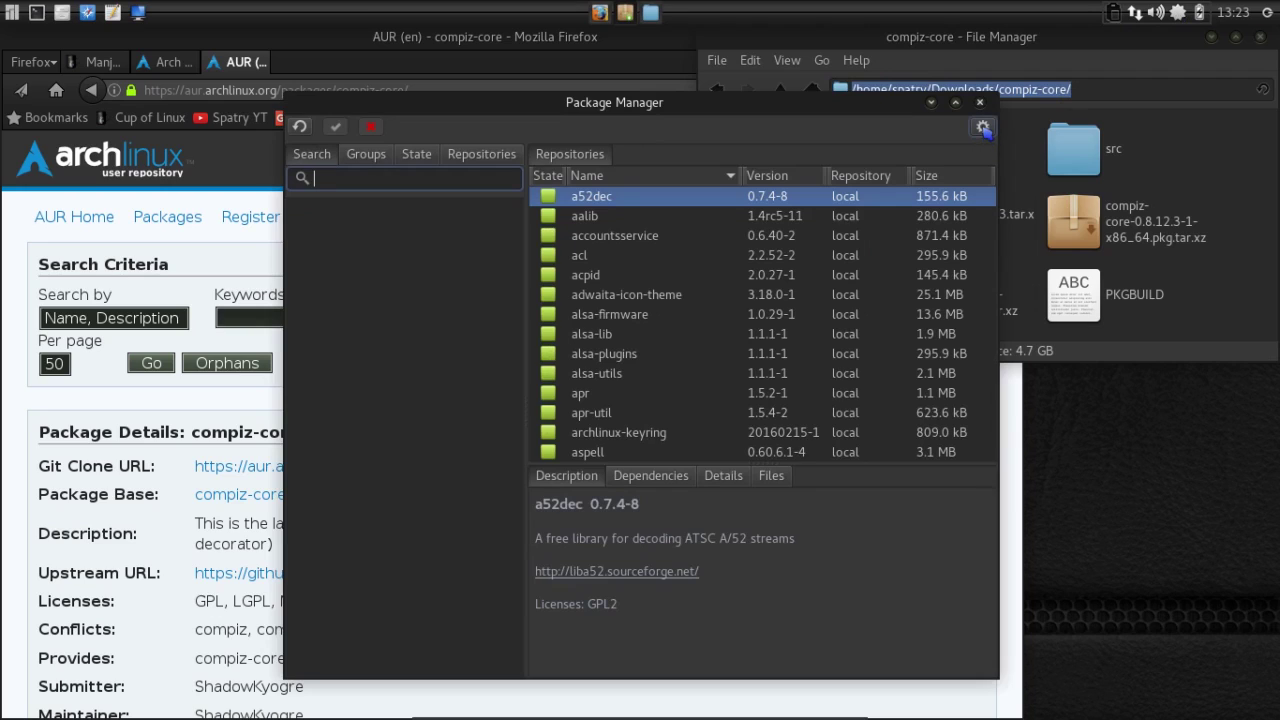
{"action": "left_click", "coordinate": [983, 128]}
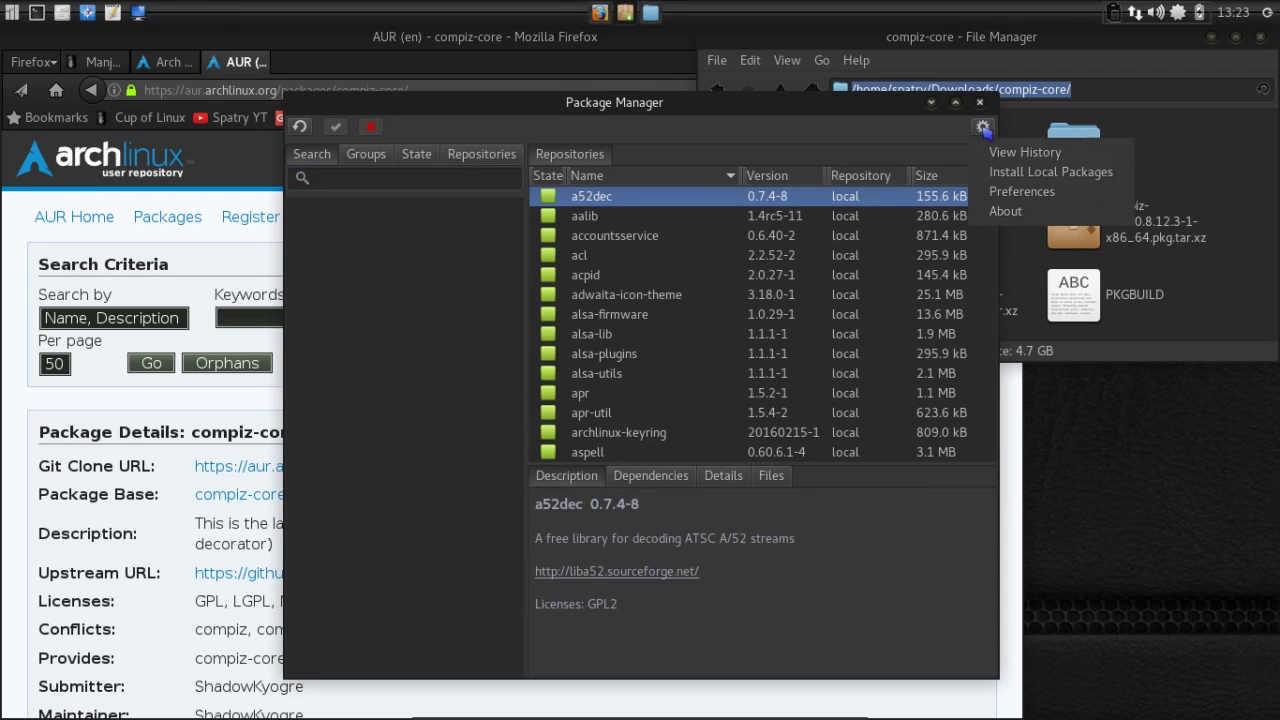
{"action": "left_click", "coordinate": [1040, 177]}
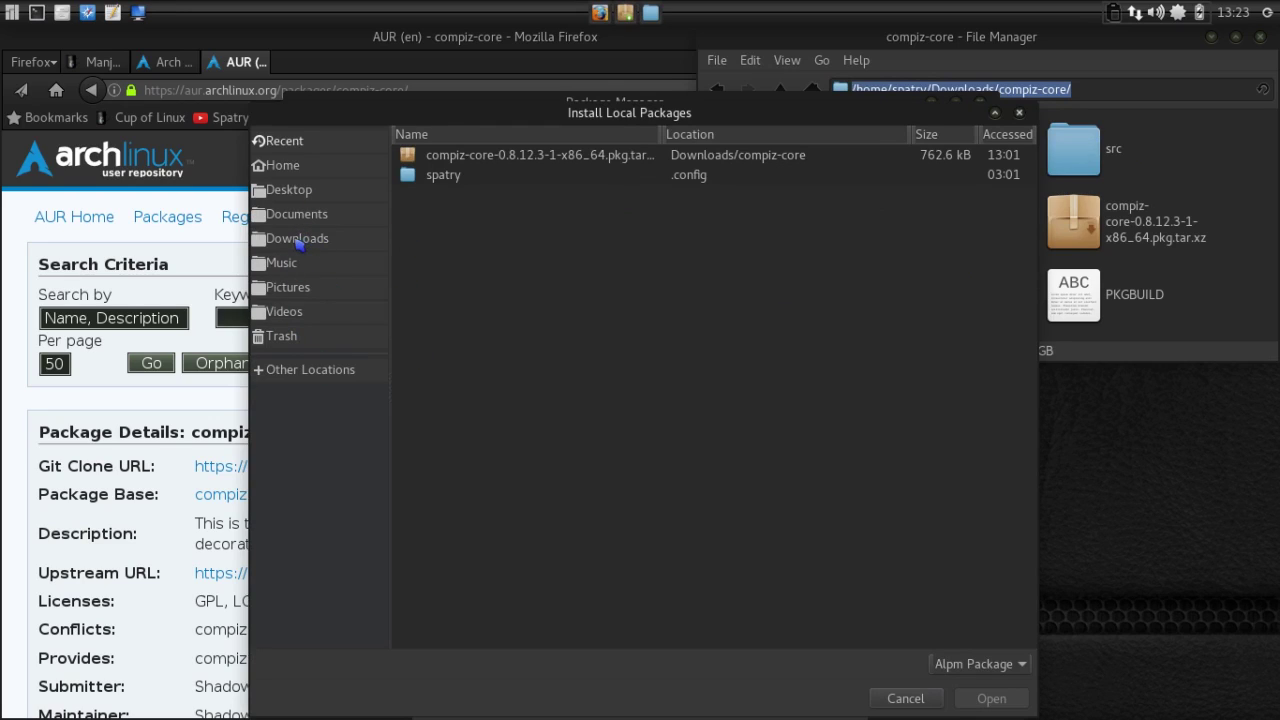
{"action": "left_click", "coordinate": [300, 240]}
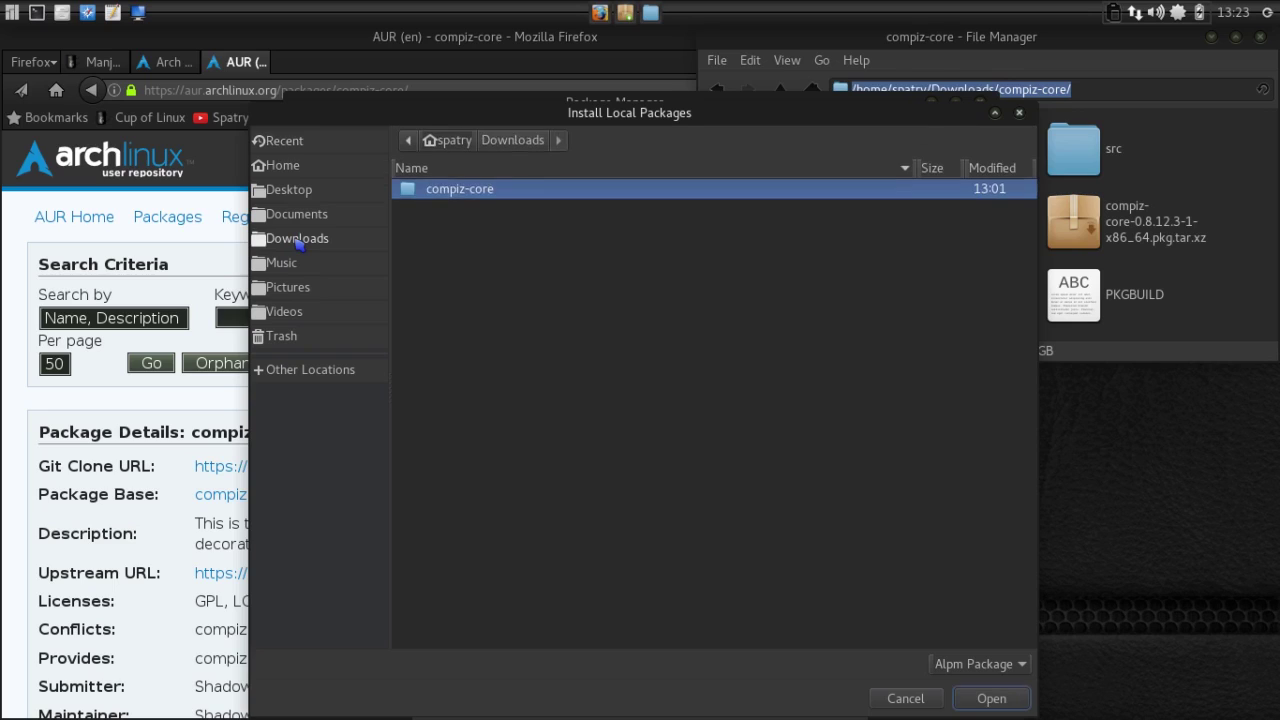
{"action": "double_click", "coordinate": [436, 194]}
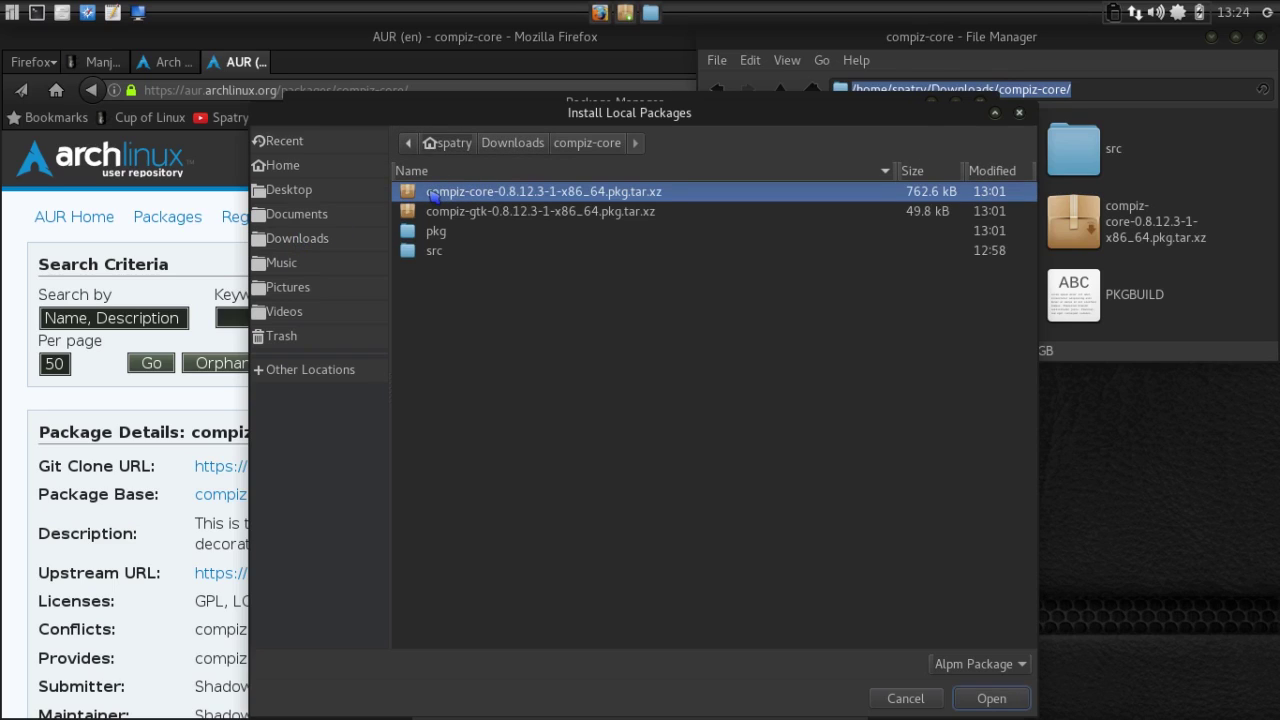
{"action": "left_click", "coordinate": [540, 214]}
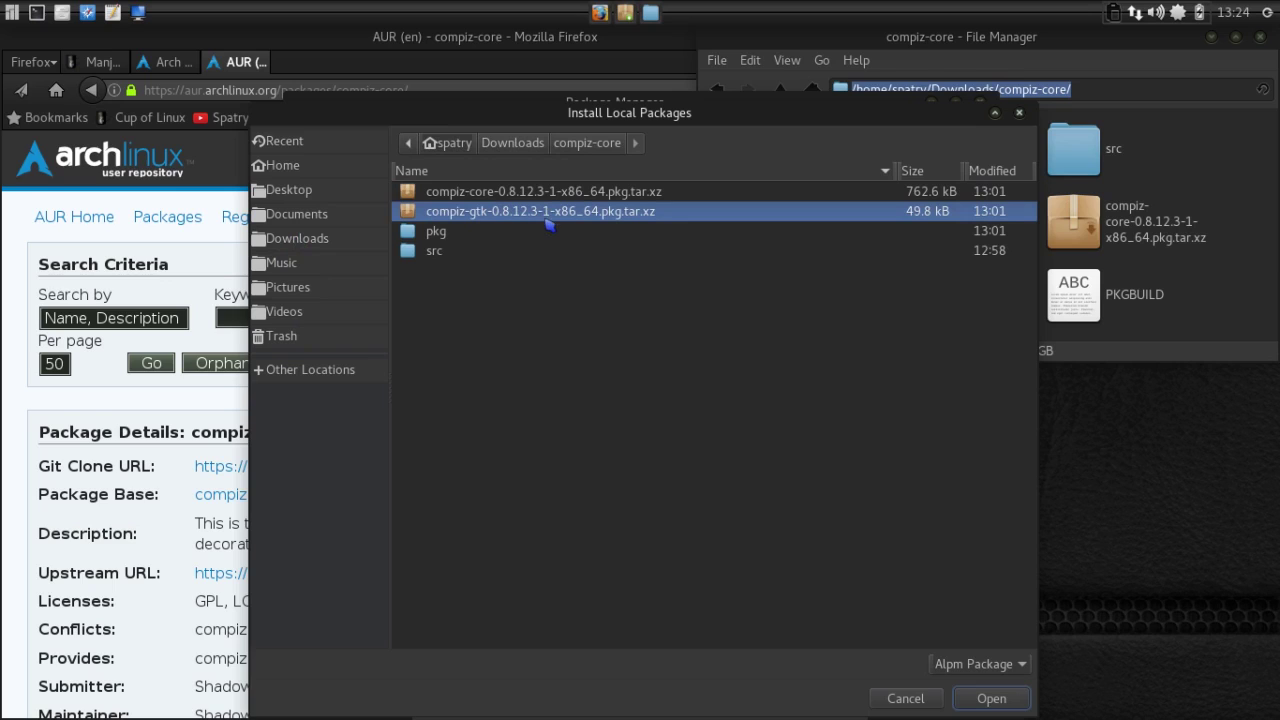
{"action": "left_click", "coordinate": [989, 698]}
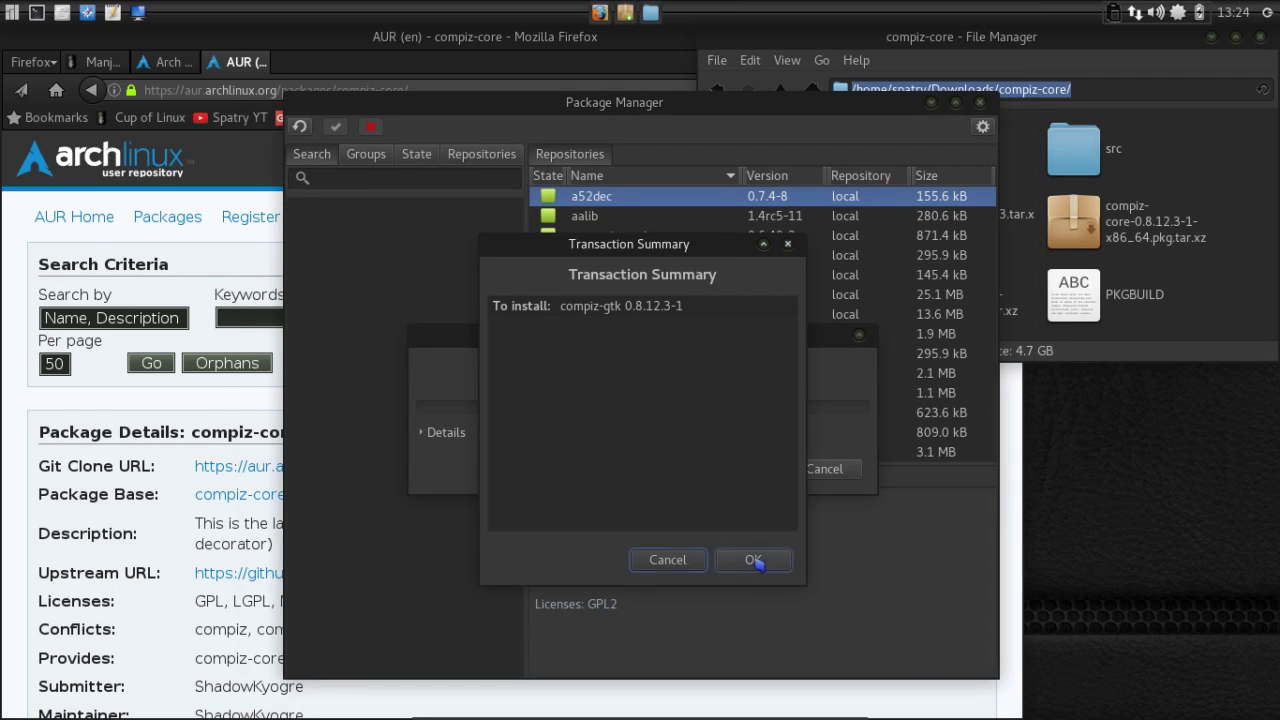
Confirm the compiz-gtk installation, authenticate with the account password, and close Pamac
{"action": "left_click", "coordinate": [753, 559]}
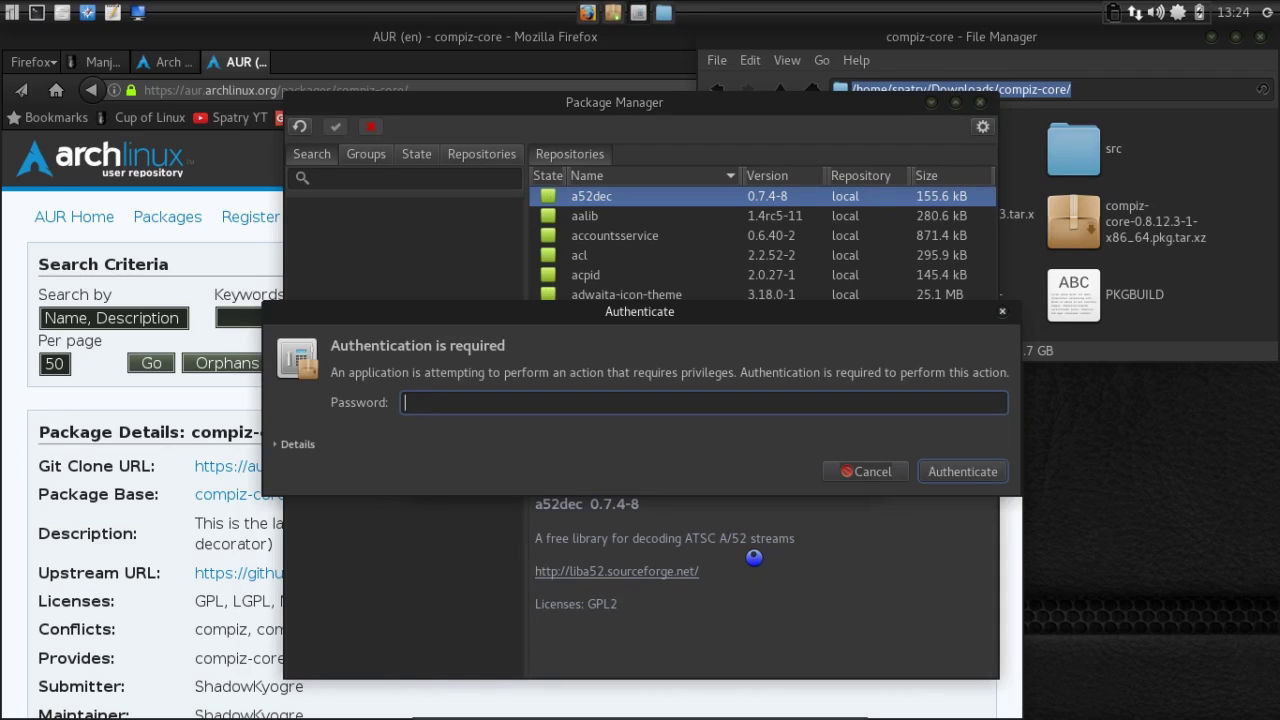
{"action": "type", "text": "••••"}
{"action": "key", "text": "Return"}
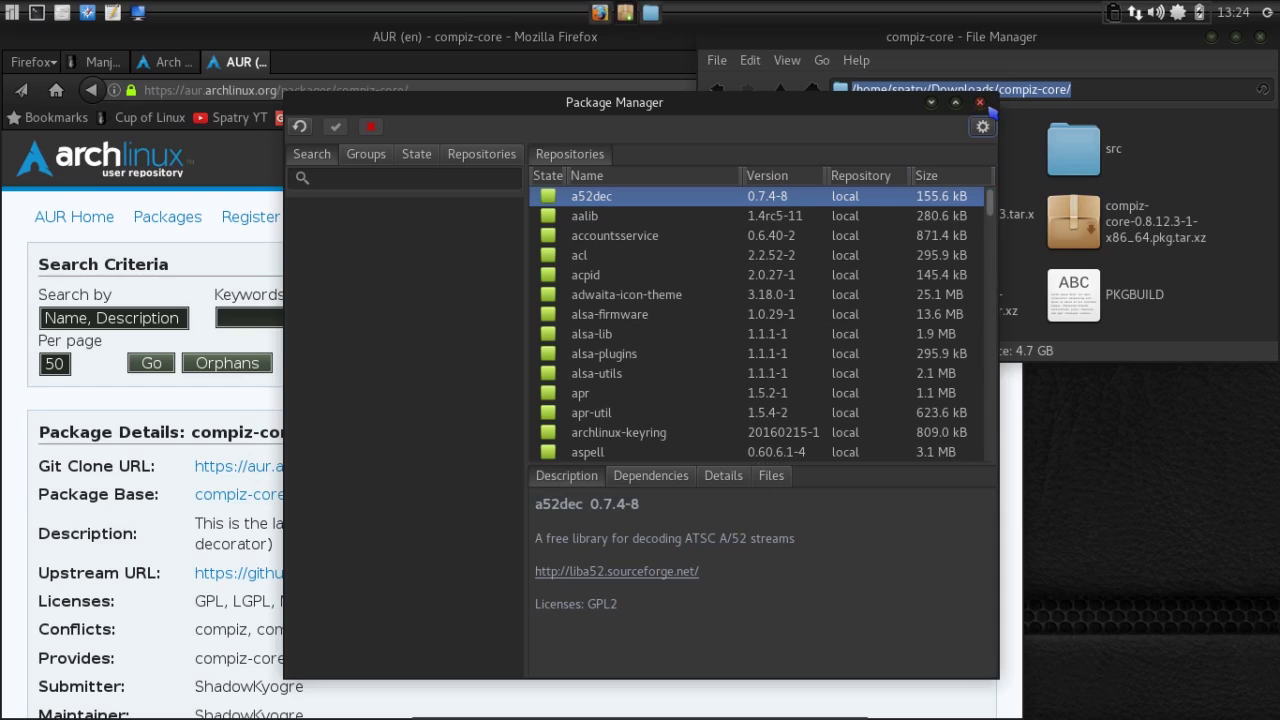
{"action": "left_click", "coordinate": [980, 104]}
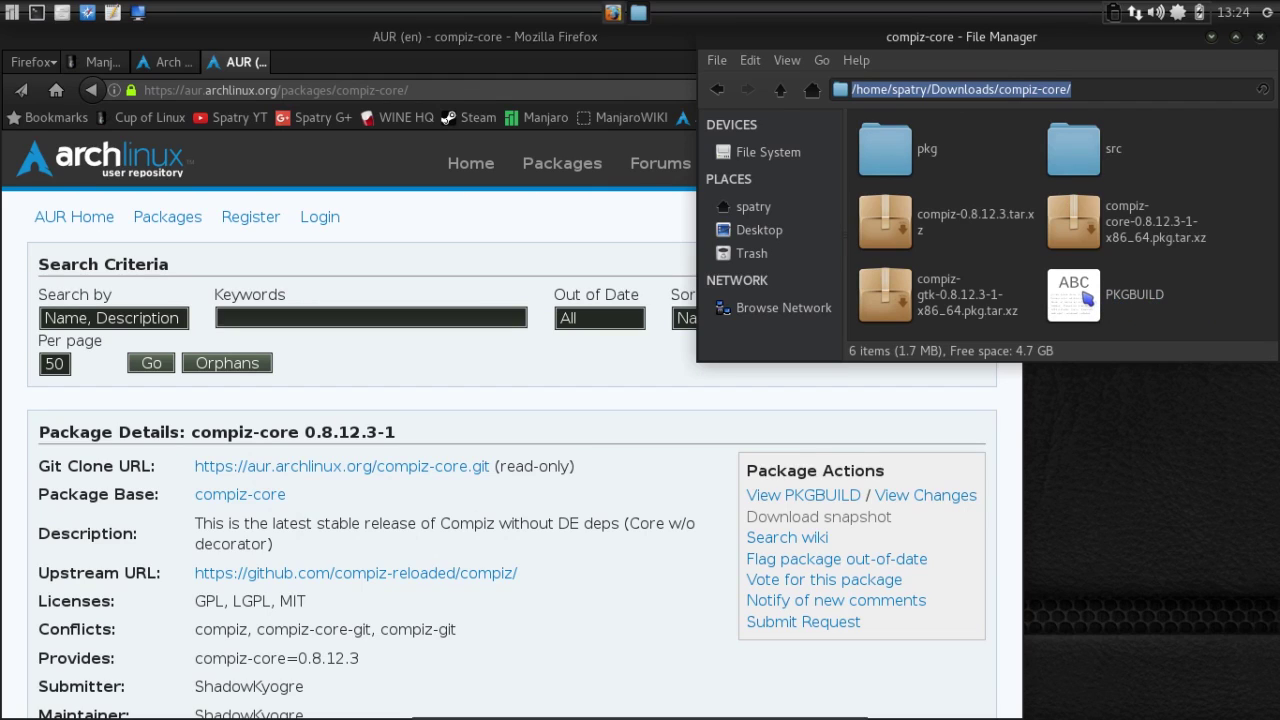
{"action": "right_click", "coordinate": [1088, 297]}
{"action": "left_click", "coordinate": [1010, 308]}
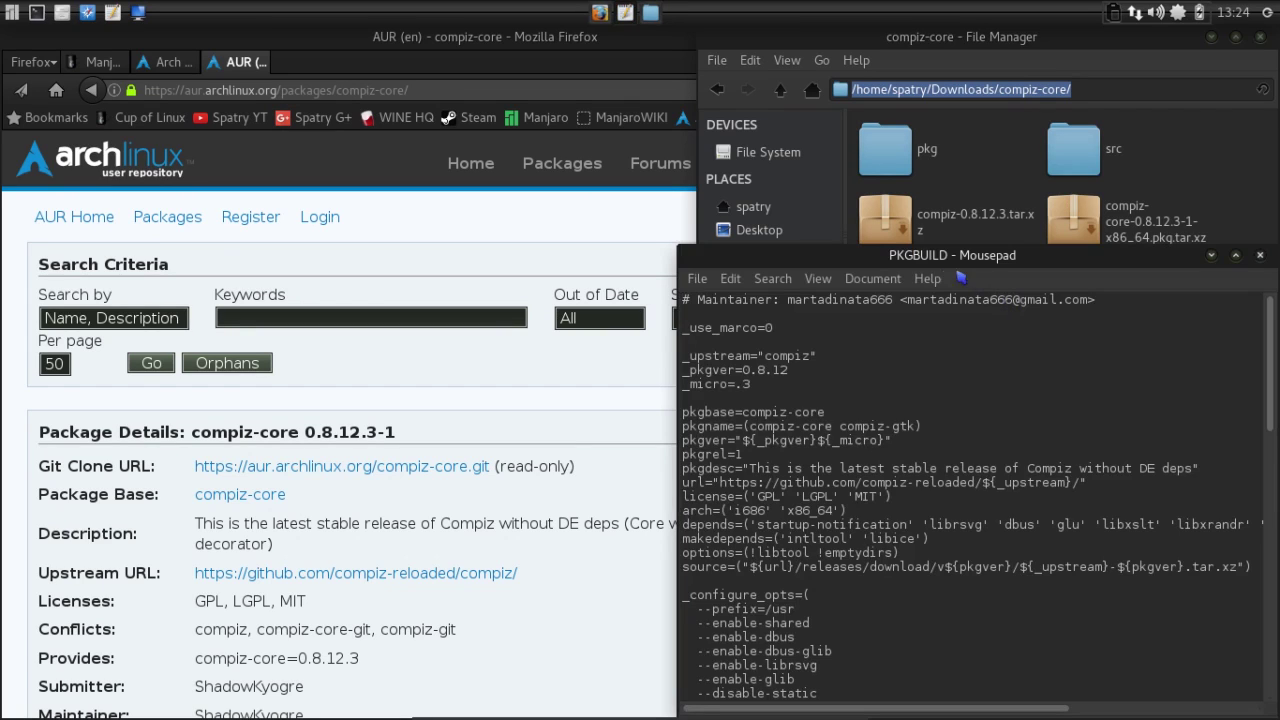
{"action": "left_click_drag", "start_coordinate": [878, 255], "coordinate": [257, 11]}
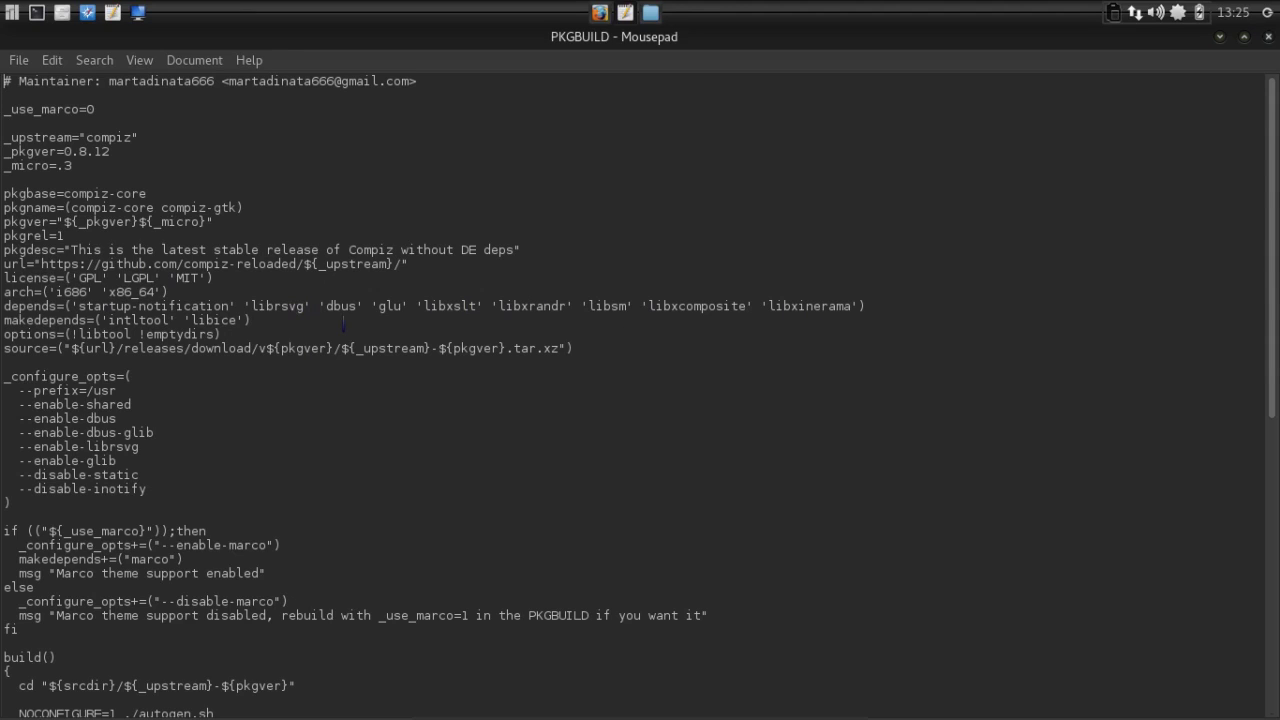
{"action": "scroll", "coordinate": [189, 477], "scroll_direction": "down", "scroll_amount": 2}
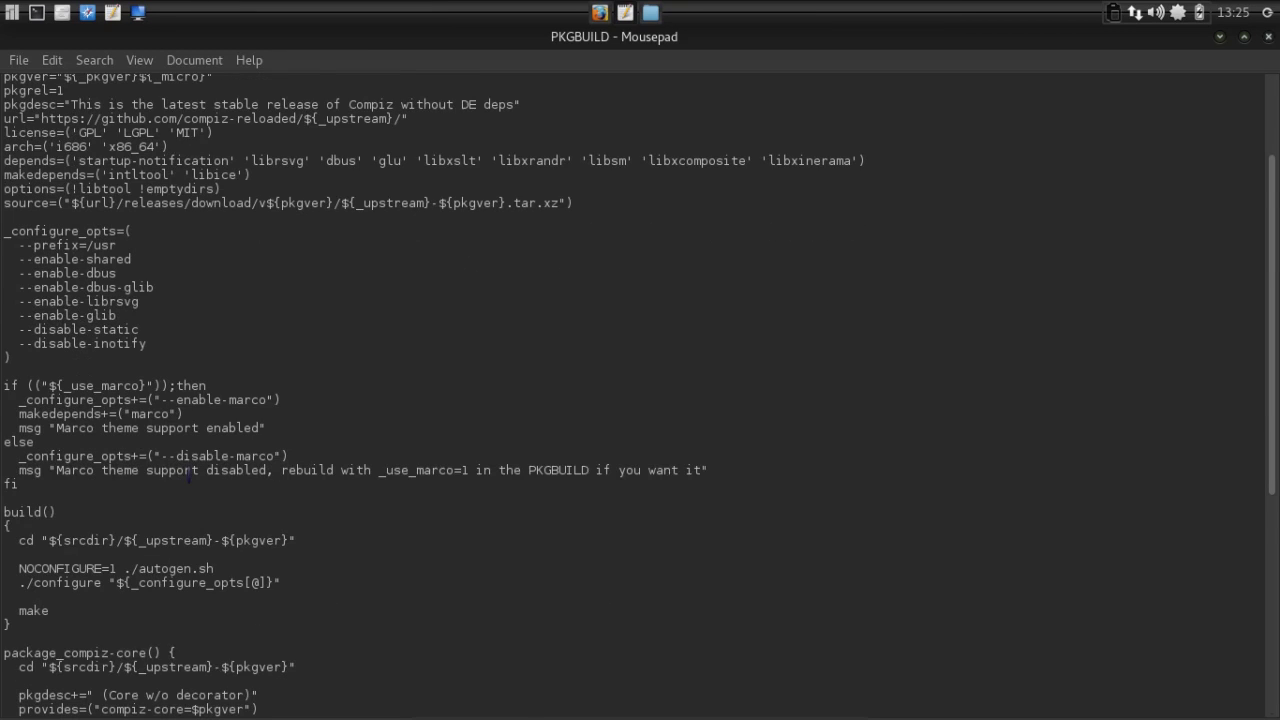
{"action": "scroll", "coordinate": [189, 477], "scroll_direction": "down", "scroll_amount": 1}
{"action": "scroll", "coordinate": [143, 494], "scroll_direction": "down", "scroll_amount": 1}
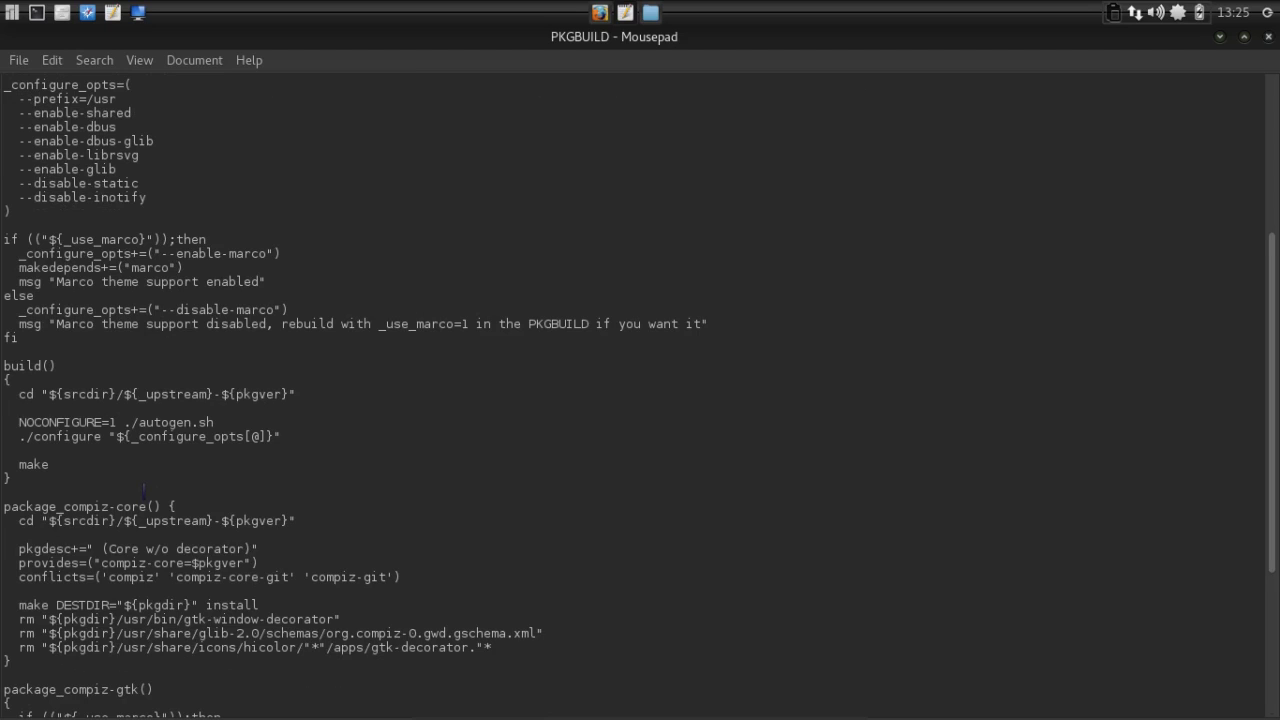
{"action": "scroll", "coordinate": [143, 494], "scroll_direction": "down", "scroll_amount": 2}
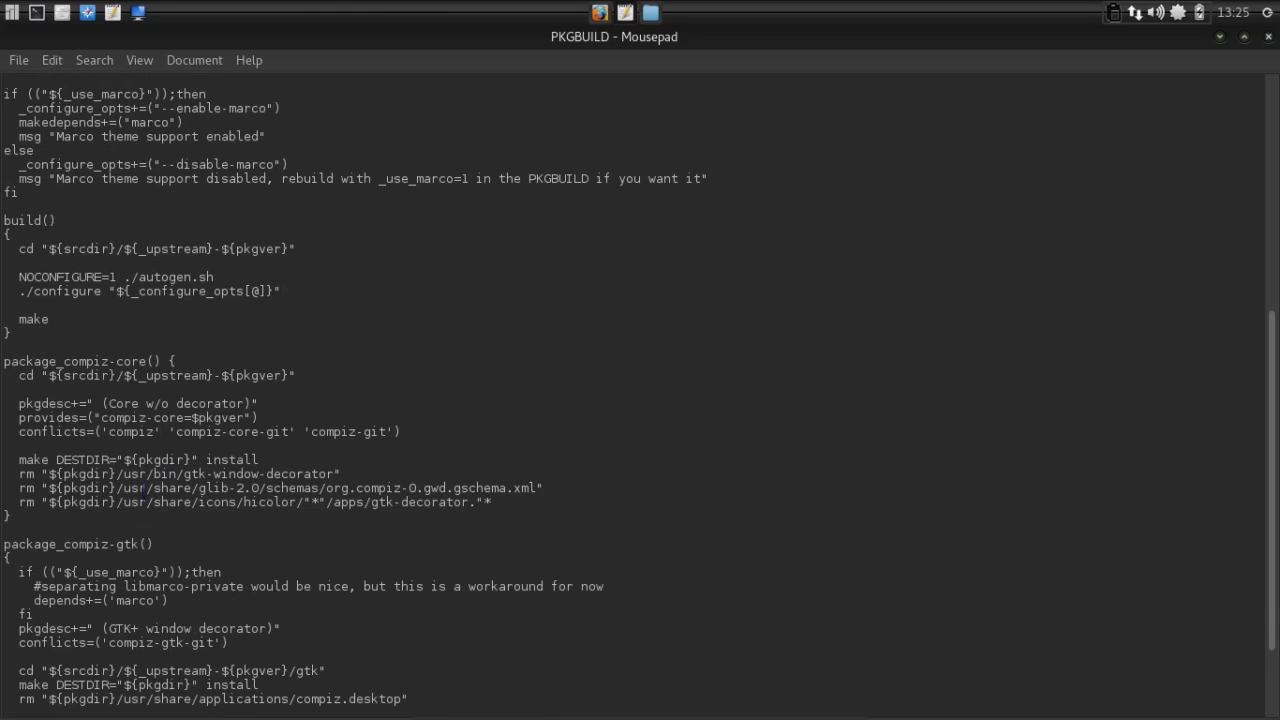
{"action": "scroll", "coordinate": [143, 494], "scroll_direction": "down", "scroll_amount": 2}
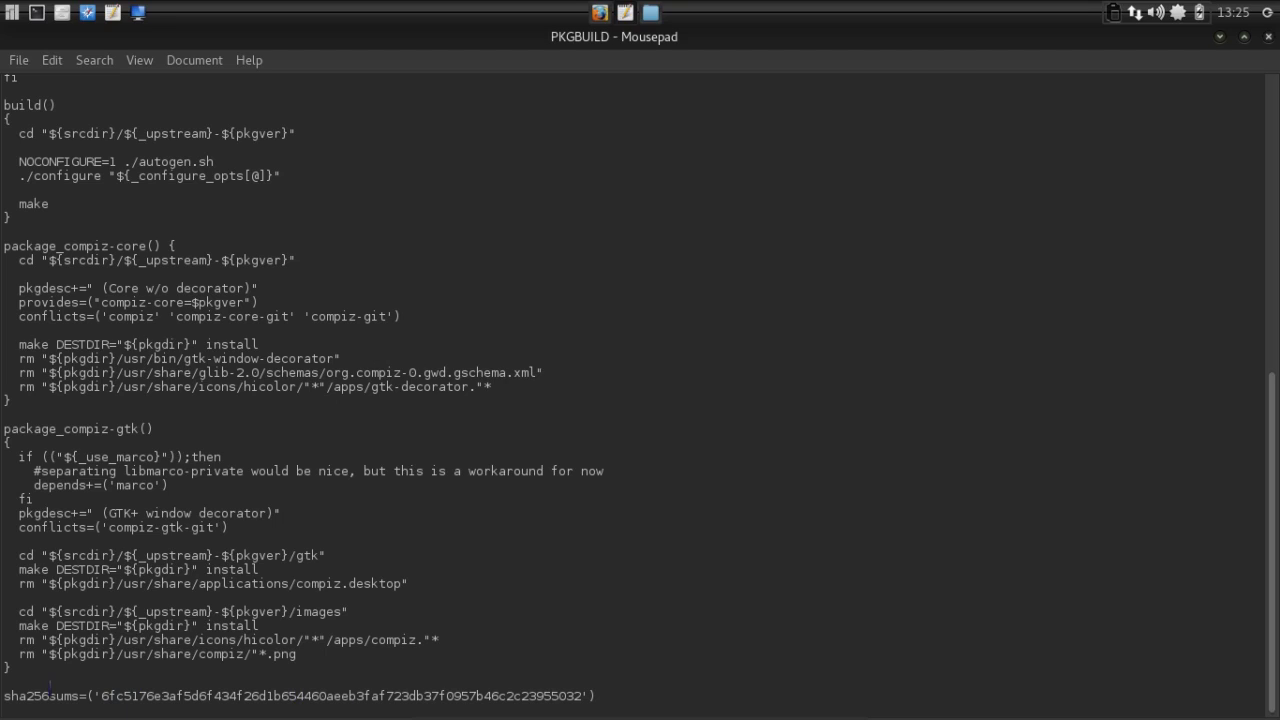
{"action": "left_click_drag", "start_coordinate": [104, 695], "coordinate": [580, 697]}
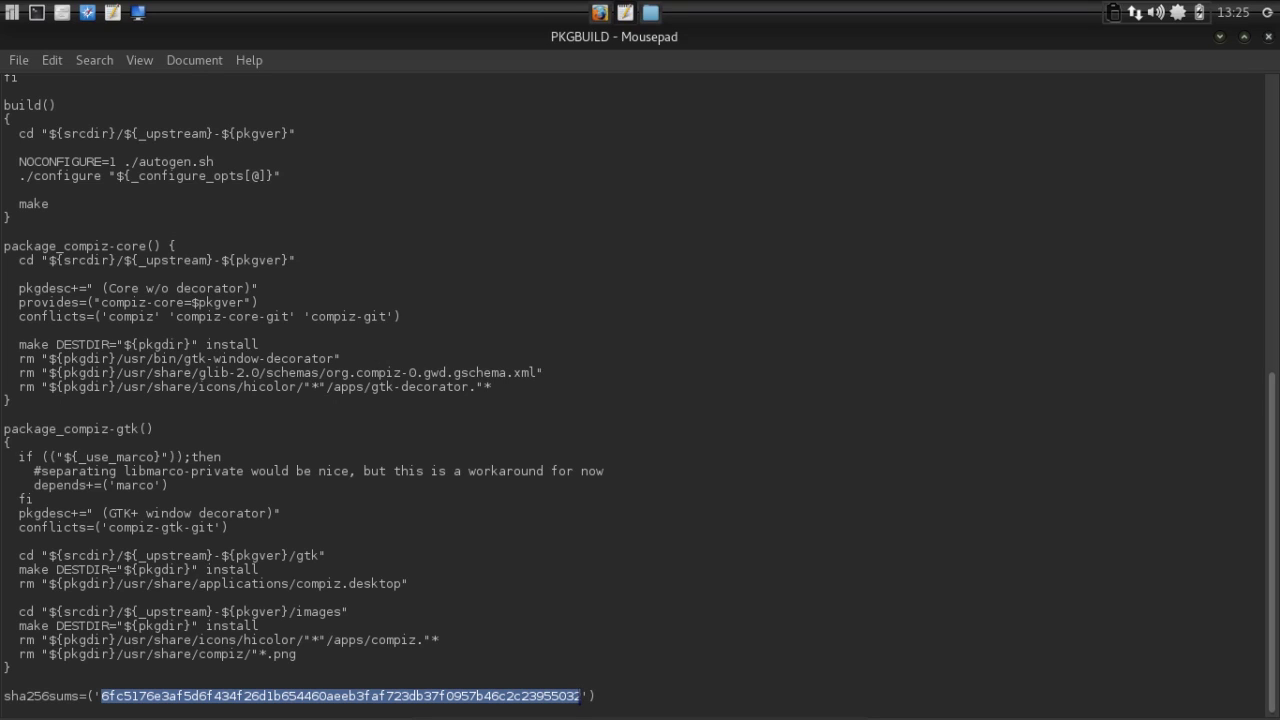
{"action": "scroll", "coordinate": [664, 531], "scroll_direction": "up", "scroll_amount": 2}
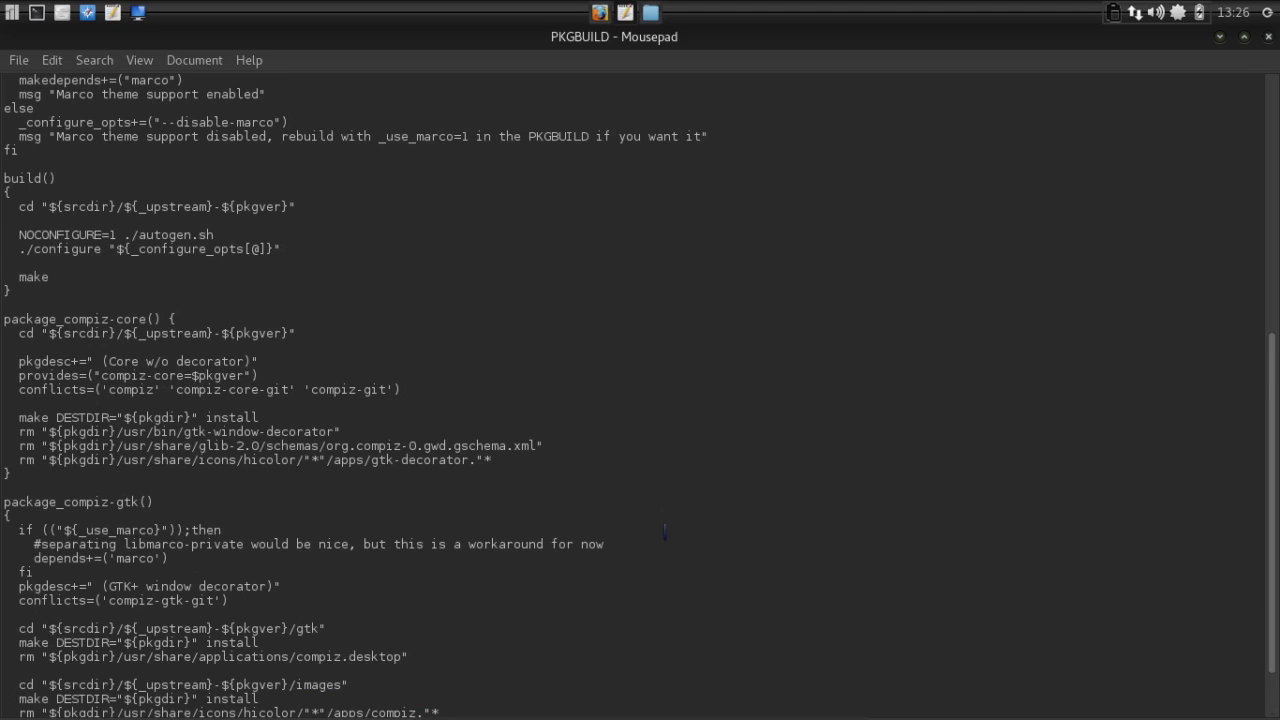
{"action": "scroll", "coordinate": [664, 531], "scroll_direction": "up", "scroll_amount": 2}
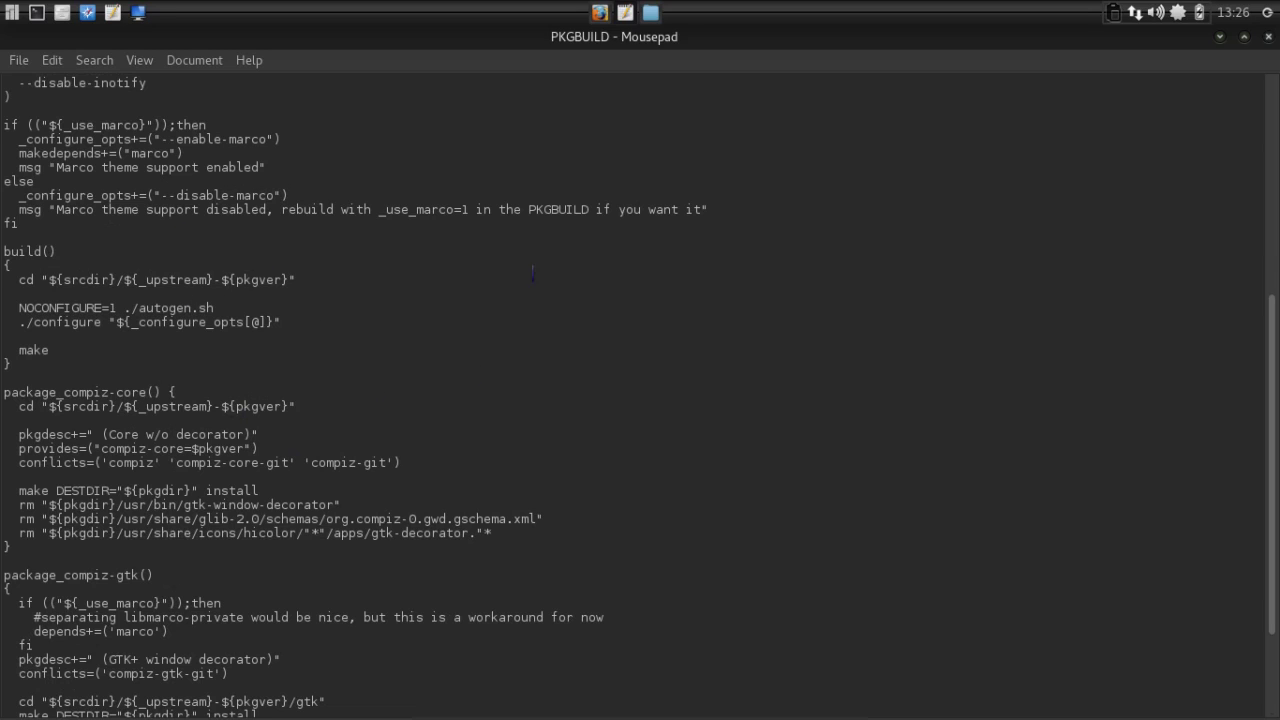
{"action": "scroll", "coordinate": [170, 210], "scroll_direction": "up", "scroll_amount": 2}
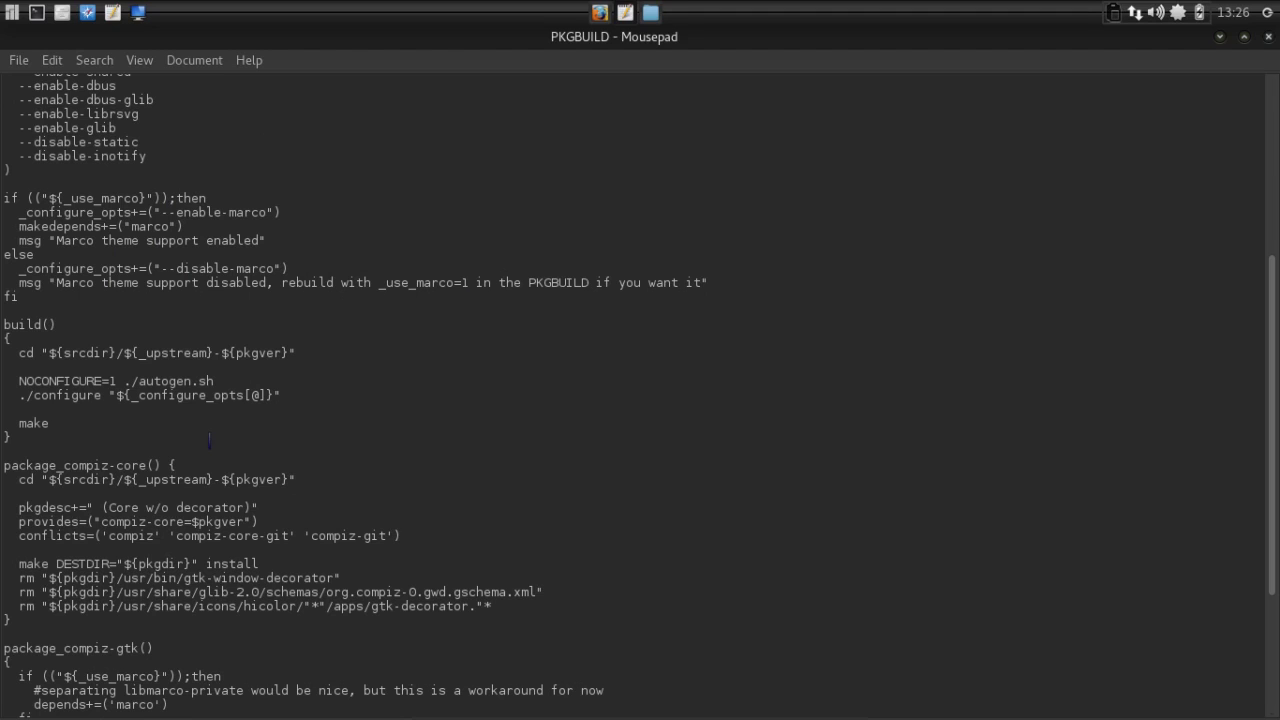
{"action": "scroll", "coordinate": [164, 432], "scroll_direction": "up", "scroll_amount": 5}
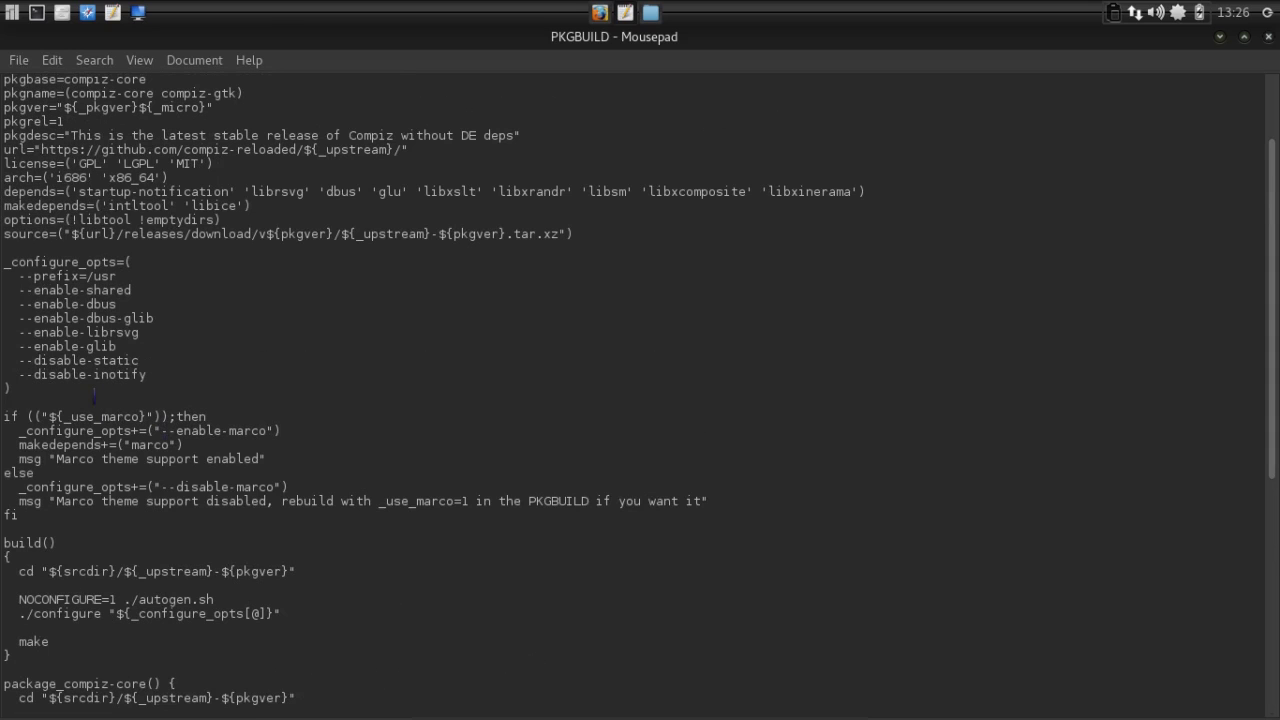
{"action": "scroll", "coordinate": [64, 430], "scroll_direction": "up", "scroll_amount": 2}
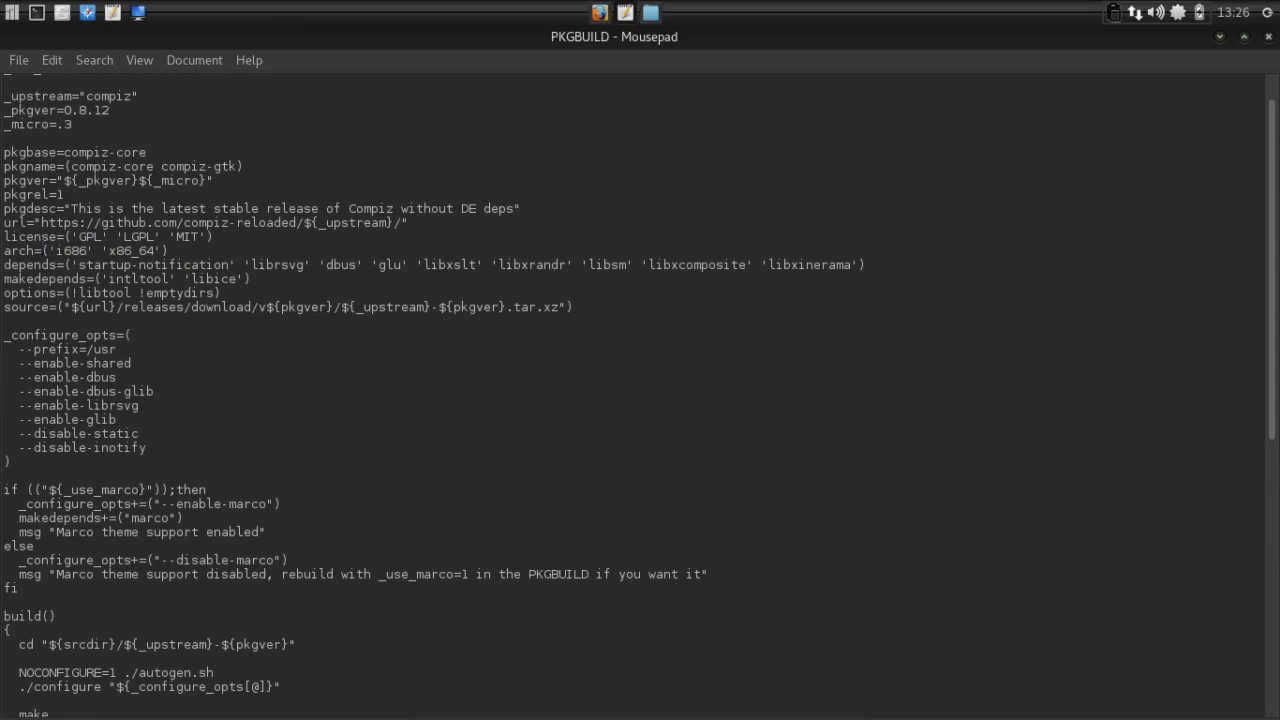
{"action": "left_click", "coordinate": [81, 250]}
{"action": "left_click", "coordinate": [147, 250]}
{"action": "scroll", "coordinate": [411, 265], "scroll_direction": "down", "scroll_amount": 6}
{"action": "scroll", "coordinate": [411, 266], "scroll_direction": "up", "scroll_amount": 7}
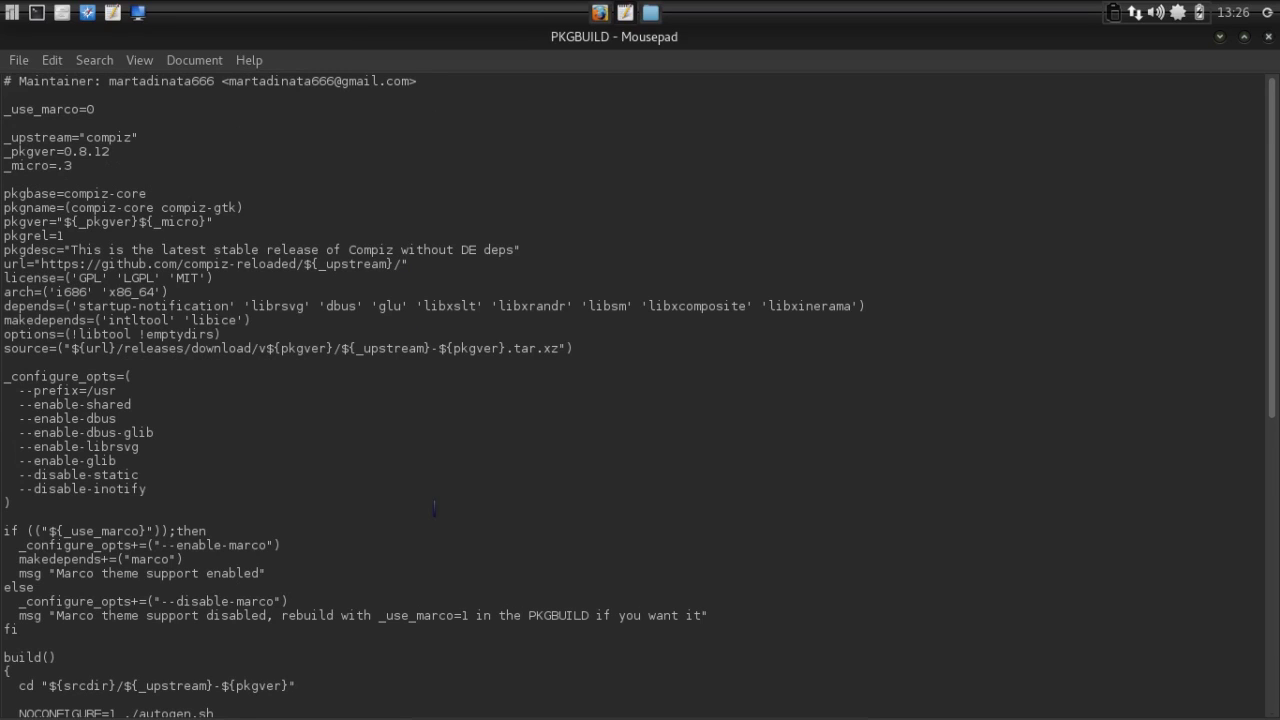
{"action": "scroll", "coordinate": [605, 447], "scroll_direction": "down", "scroll_amount": 7}
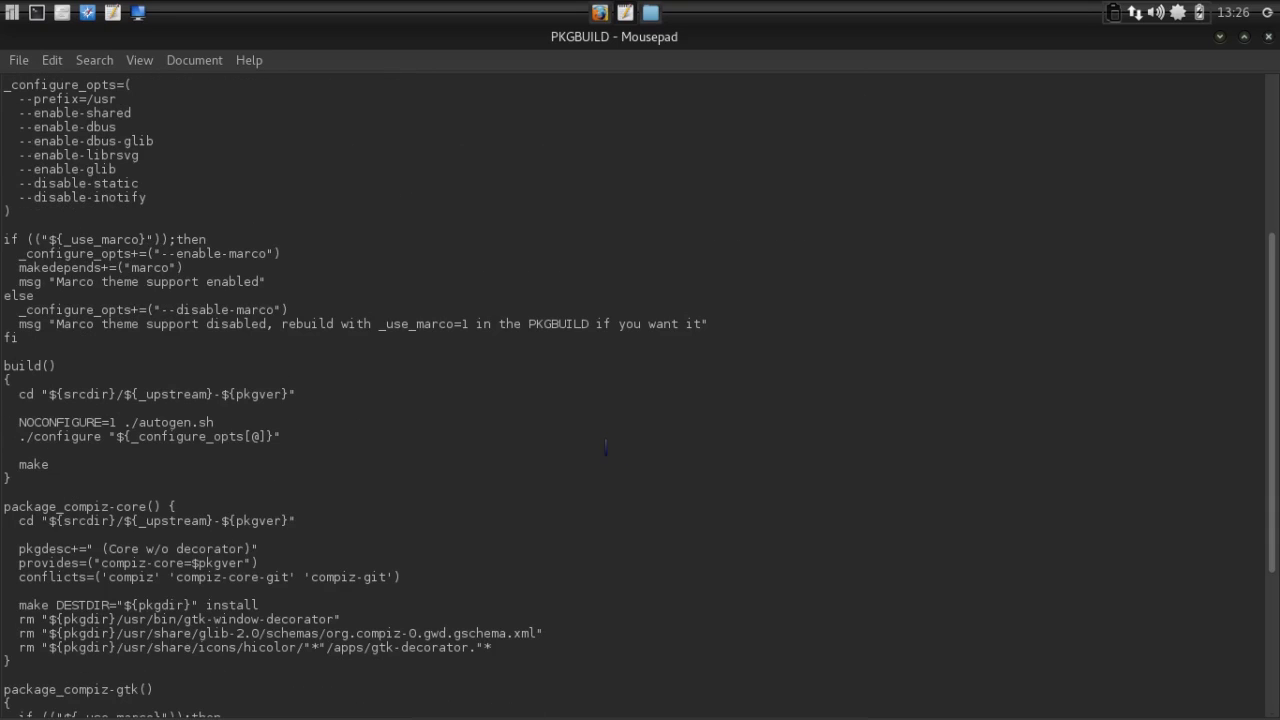
{"action": "scroll", "coordinate": [605, 447], "scroll_direction": "down", "scroll_amount": 6}
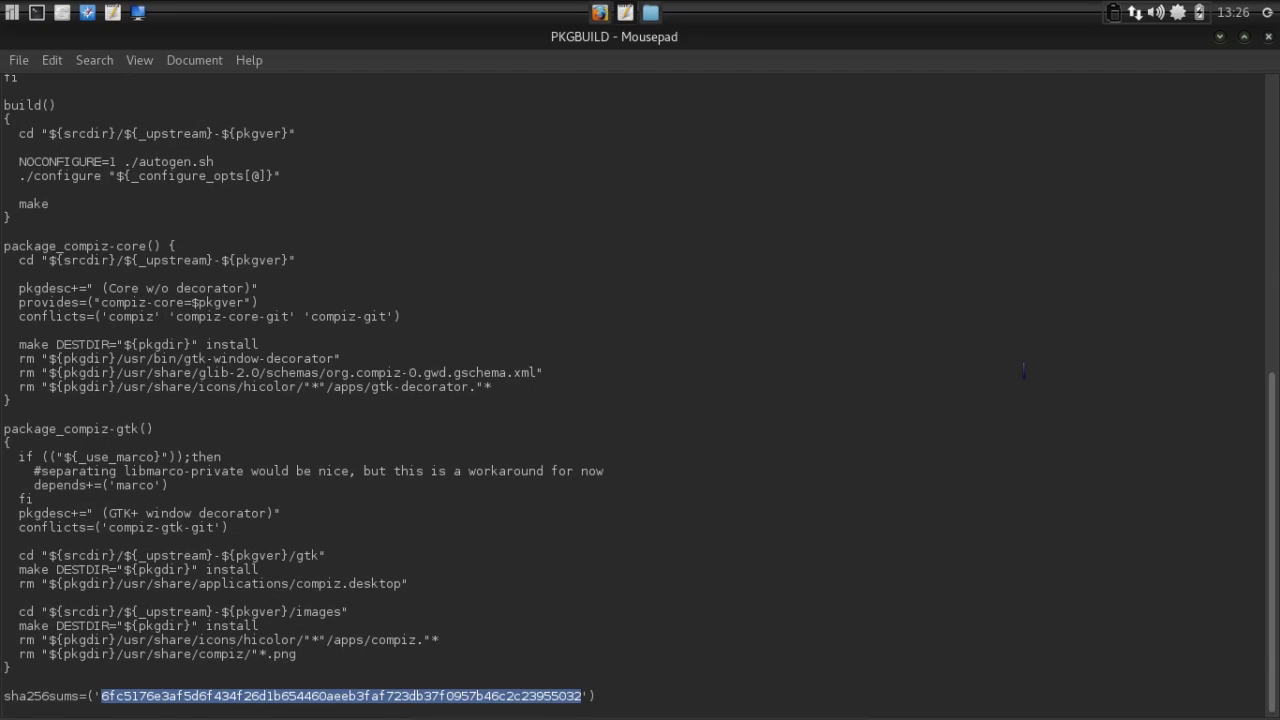
{"action": "scroll", "coordinate": [1023, 371], "scroll_direction": "up", "scroll_amount": 10}
{"action": "scroll", "coordinate": [1023, 371], "scroll_direction": "down", "scroll_amount": 5}
{"action": "scroll", "coordinate": [1023, 371], "scroll_direction": "down", "scroll_amount": 5}
Close the PKGBUILD file and return to the ArchWiki Arch User Repository article
{"action": "left_click", "coordinate": [1270, 39]}
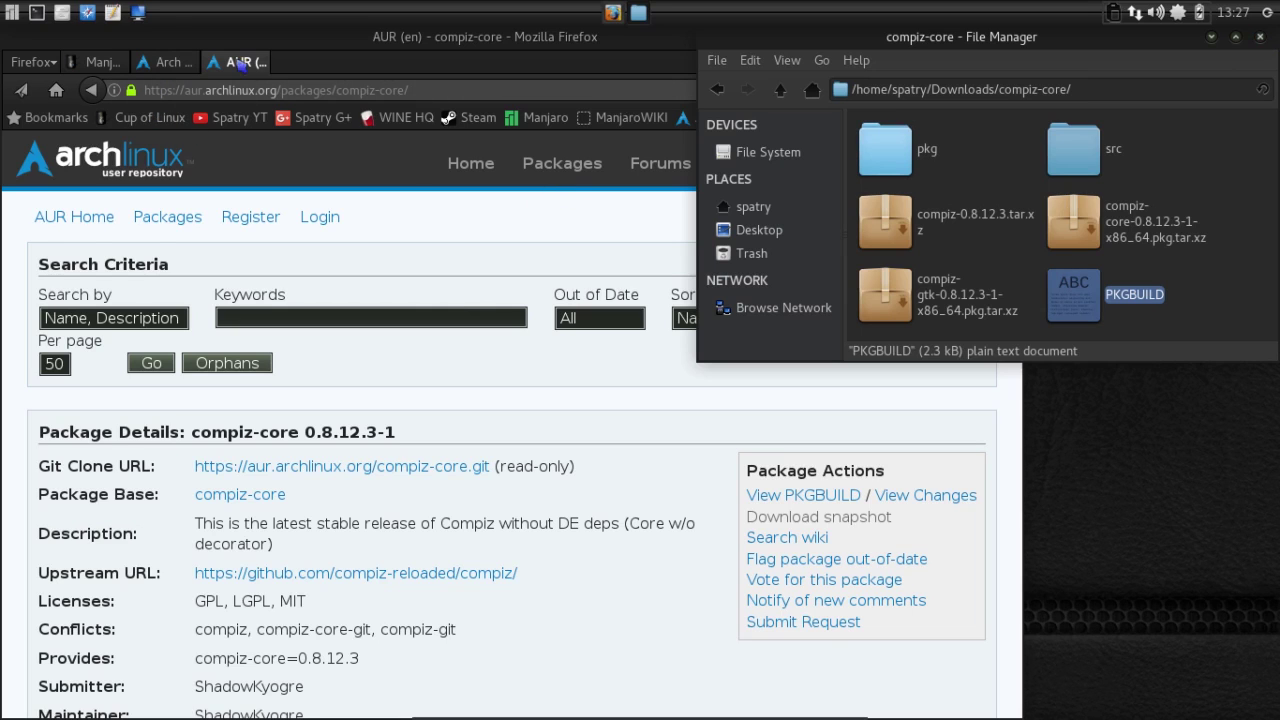
{"action": "left_click", "coordinate": [175, 62]}
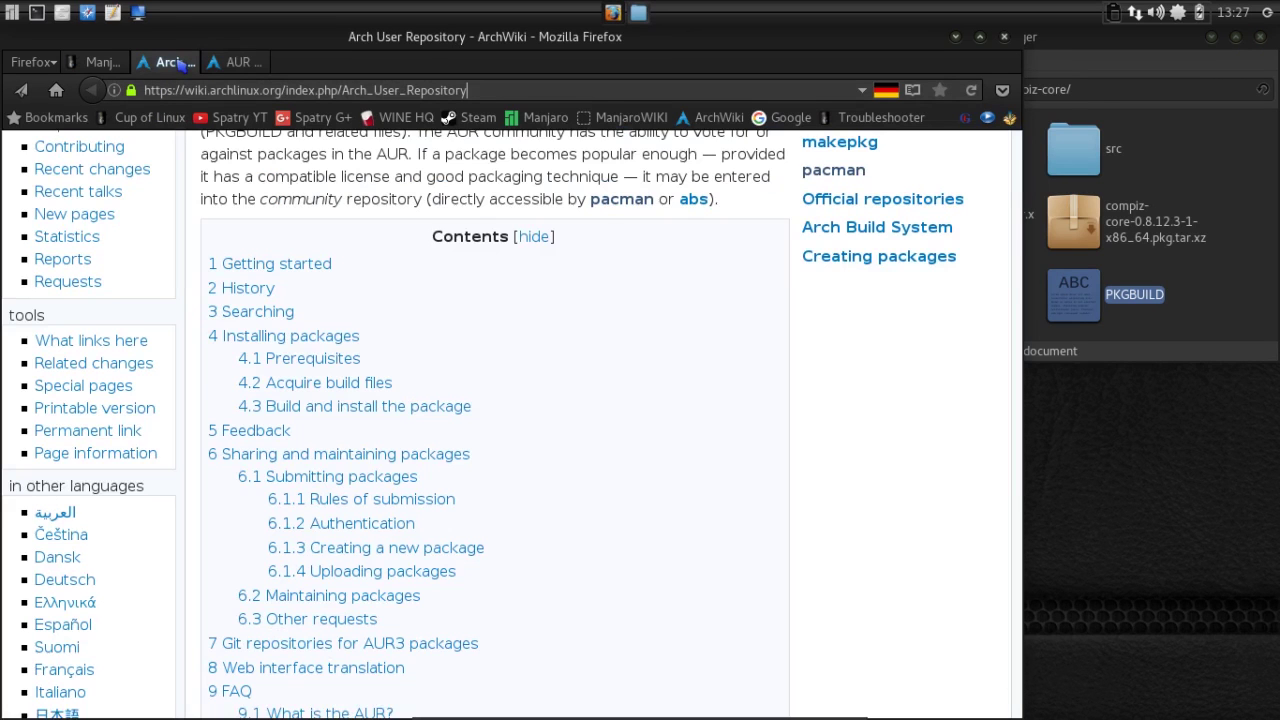
{"action": "scroll", "coordinate": [574, 417], "scroll_direction": "up", "scroll_amount": 1}
{"action": "scroll", "coordinate": [574, 417], "scroll_direction": "up", "scroll_amount": 6}
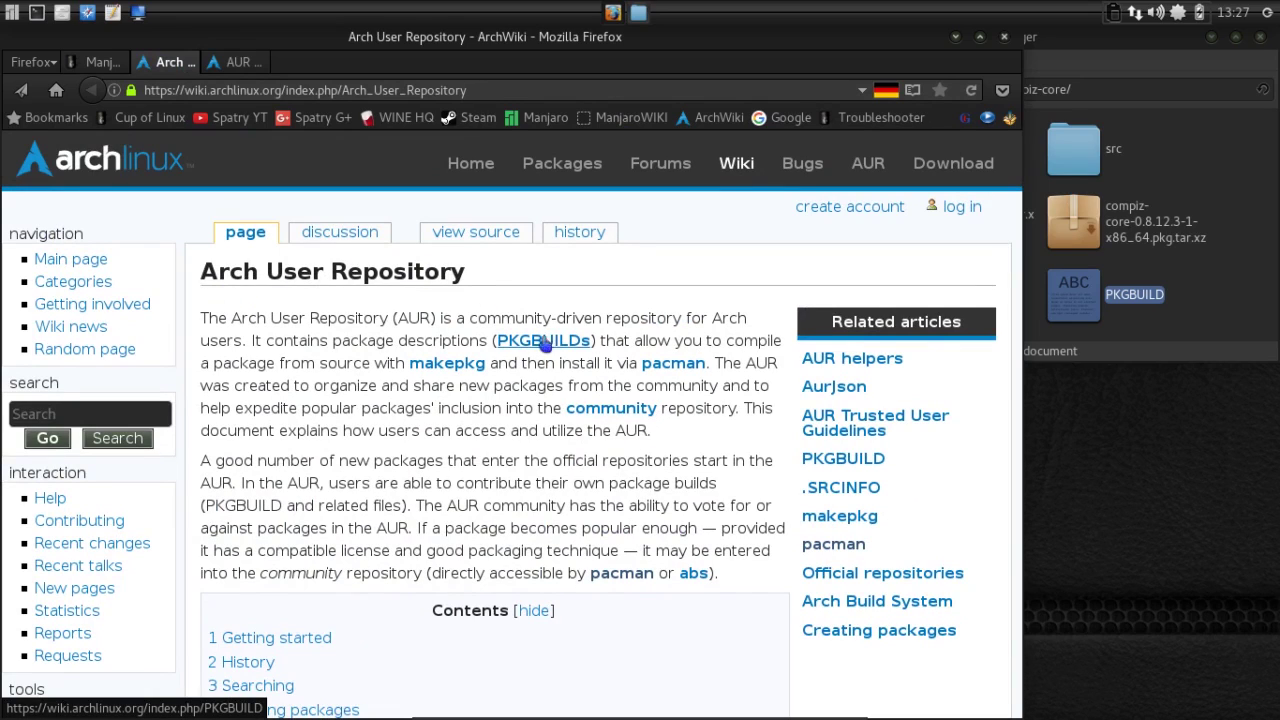
Open the ArchWiki PKGBUILD article from its link and skim its variables section
{"action": "left_click", "coordinate": [546, 343]}
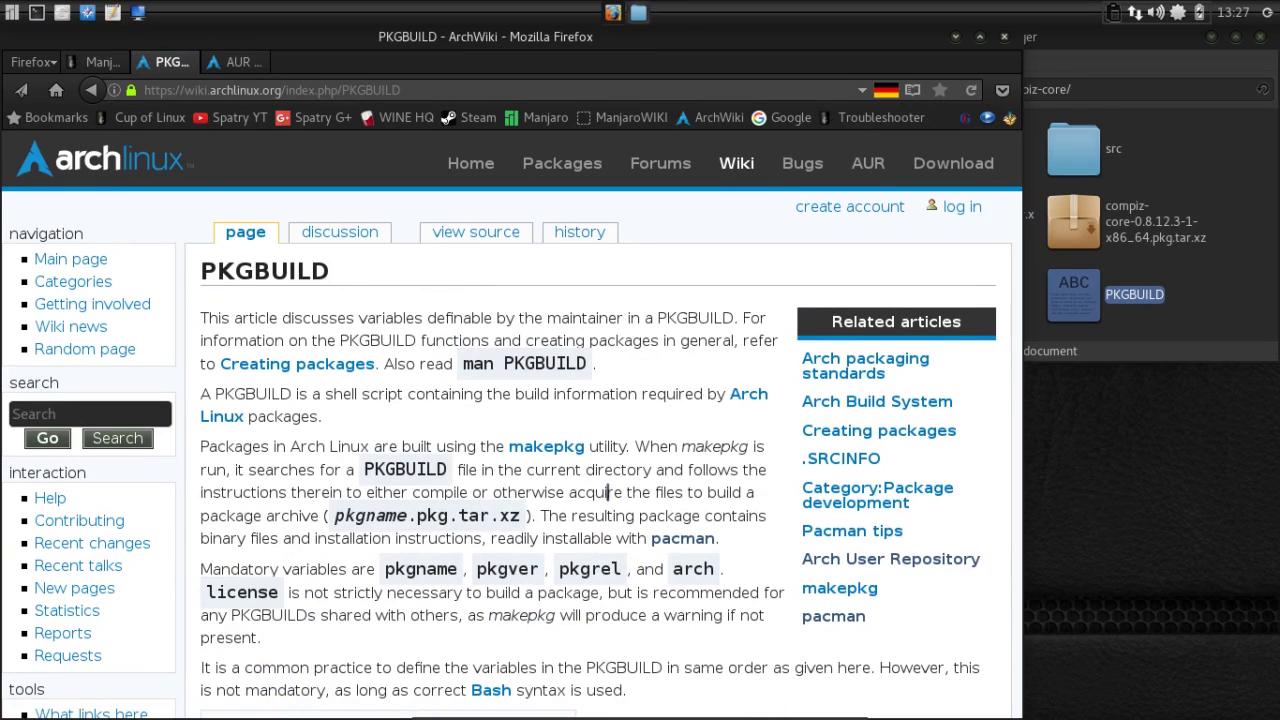
{"action": "scroll", "coordinate": [610, 500], "scroll_direction": "down", "scroll_amount": 3}
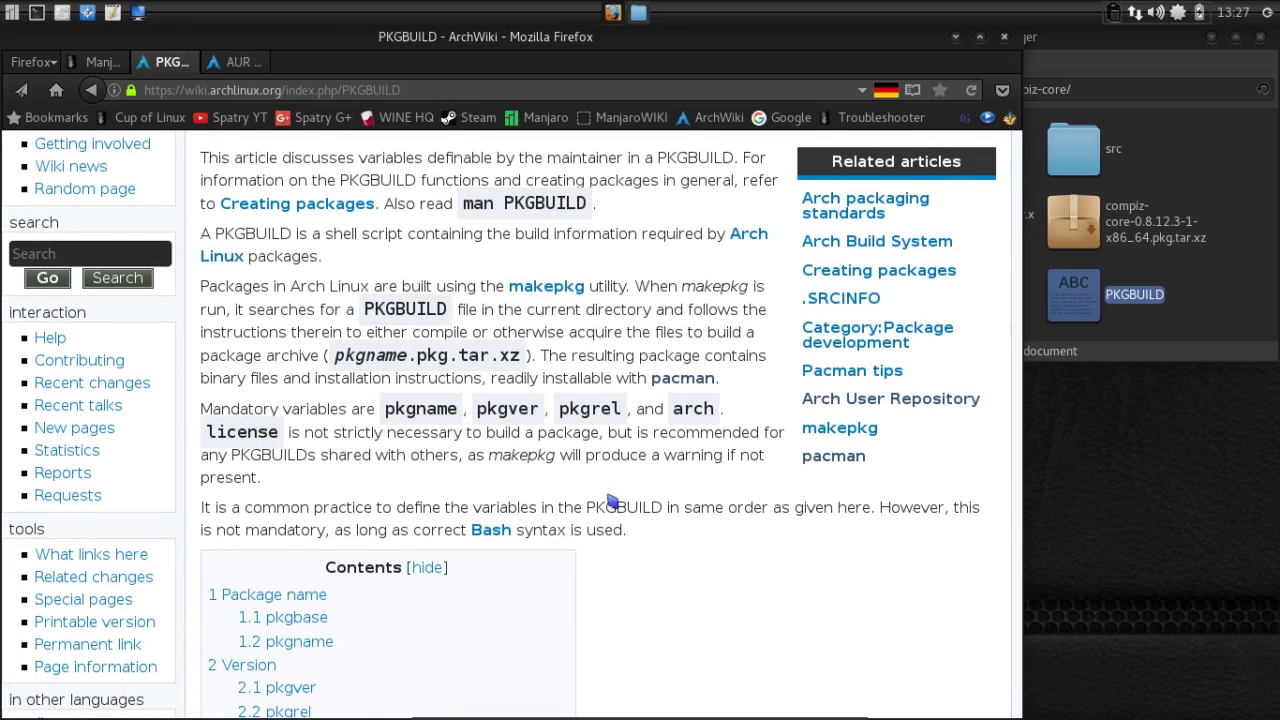
{"action": "scroll", "coordinate": [612, 501], "scroll_direction": "down", "scroll_amount": 3}
{"action": "scroll", "coordinate": [612, 501], "scroll_direction": "up", "scroll_amount": 5}
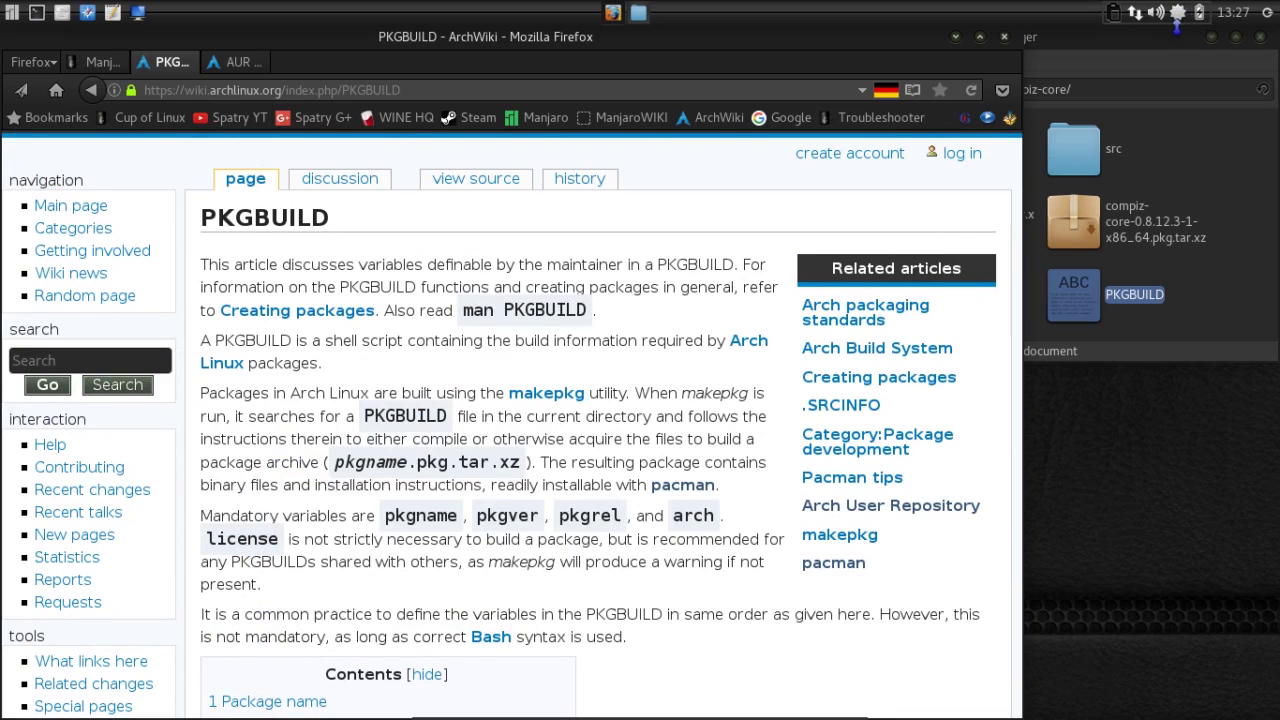
{"action": "mouse_move", "coordinate": [1182, 24]}
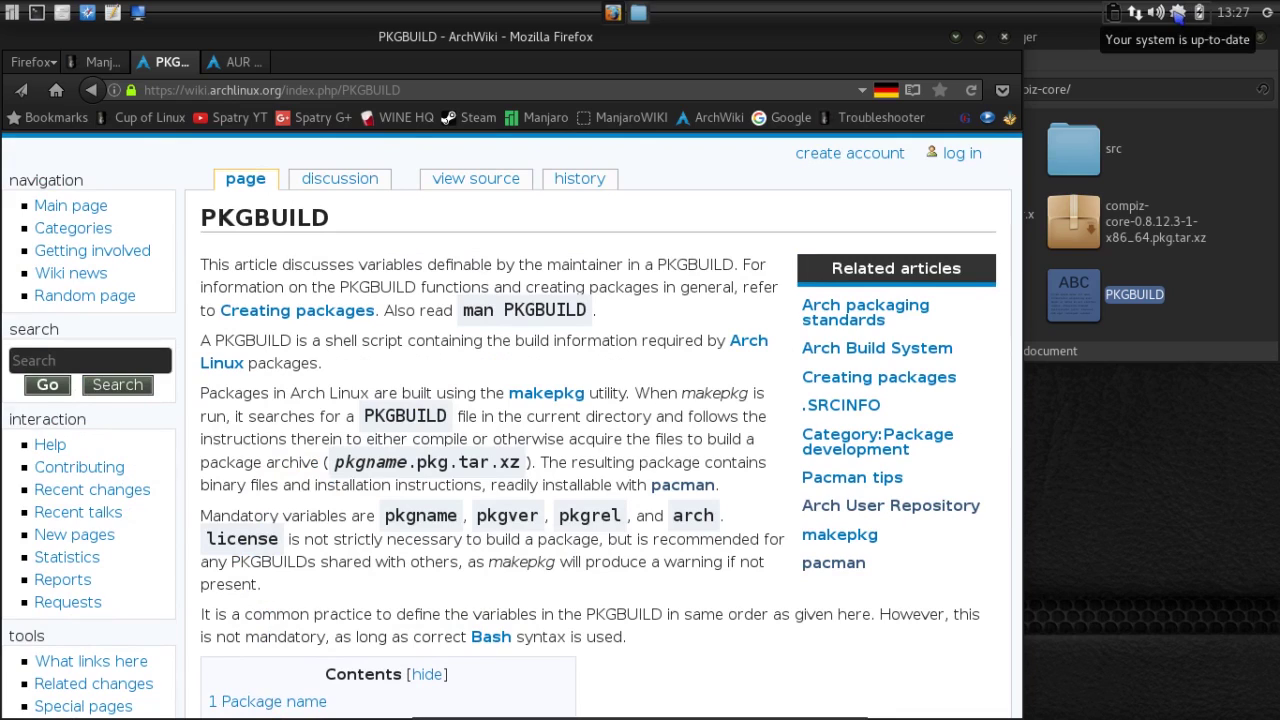
Launch Pamac Package Manager from the tray update icon and request its Preferences
{"action": "right_click", "coordinate": [1180, 24]}
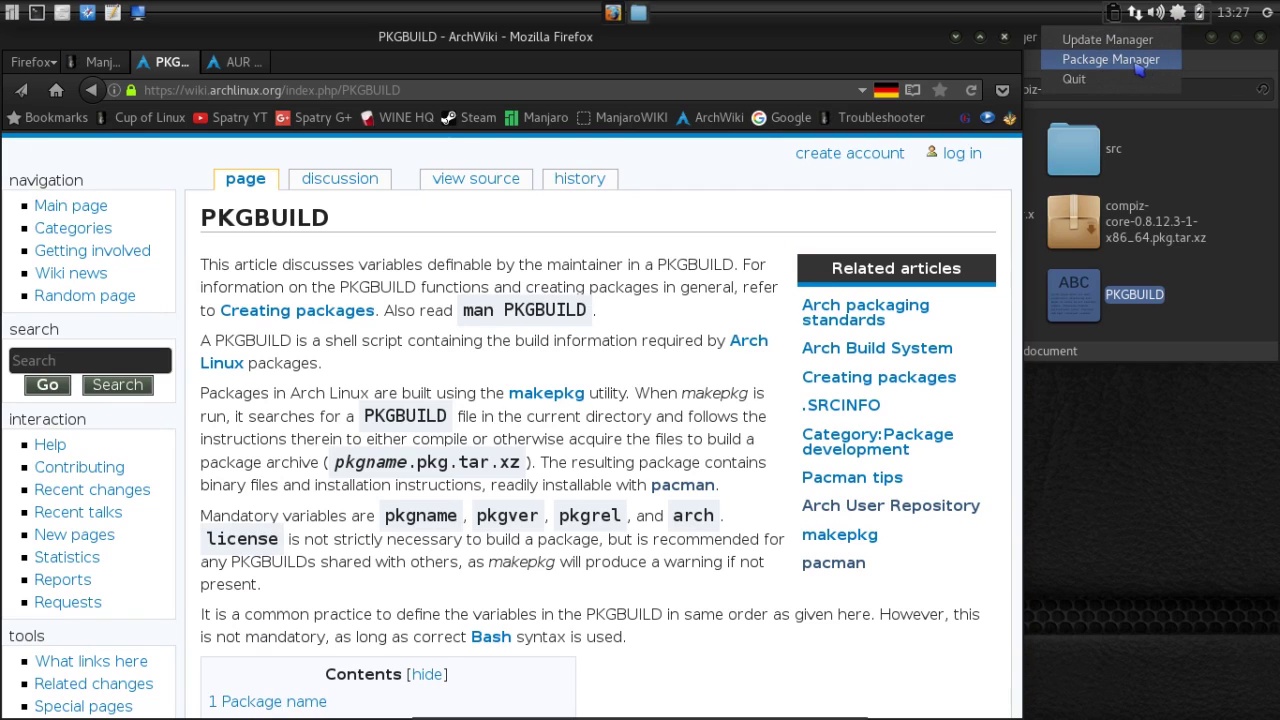
{"action": "left_click", "coordinate": [1136, 66]}
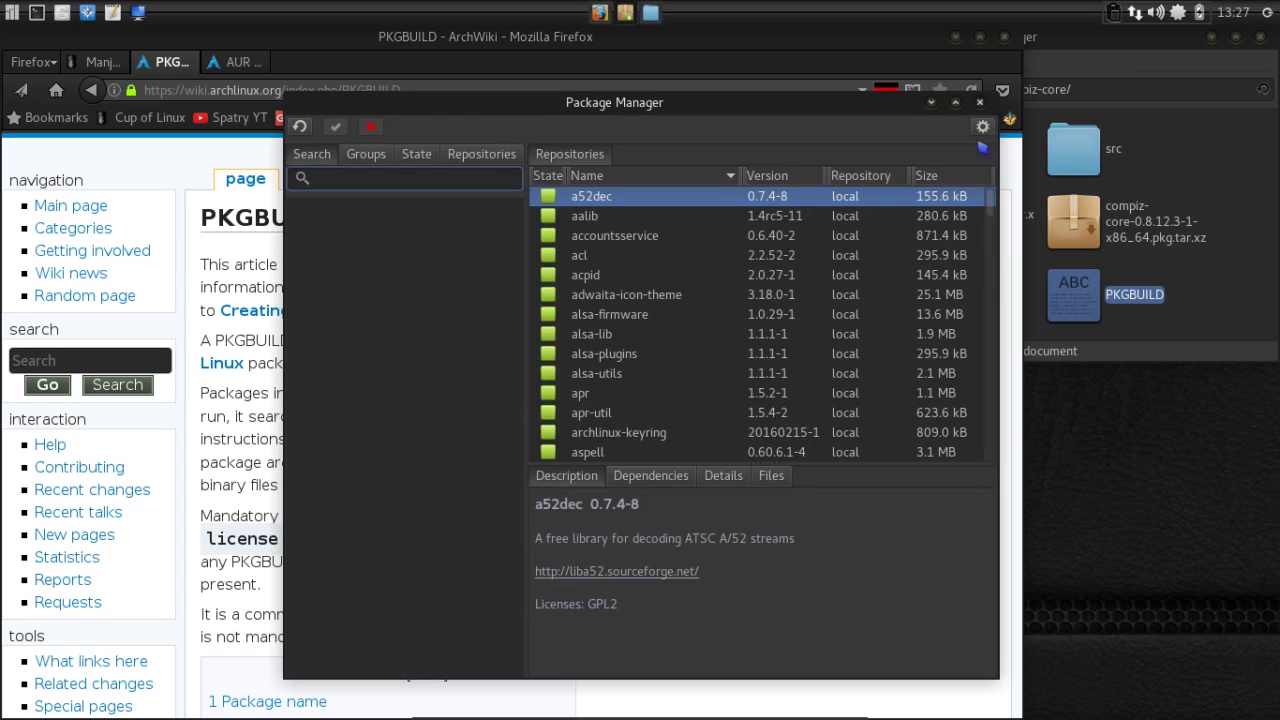
{"action": "left_click", "coordinate": [982, 127]}
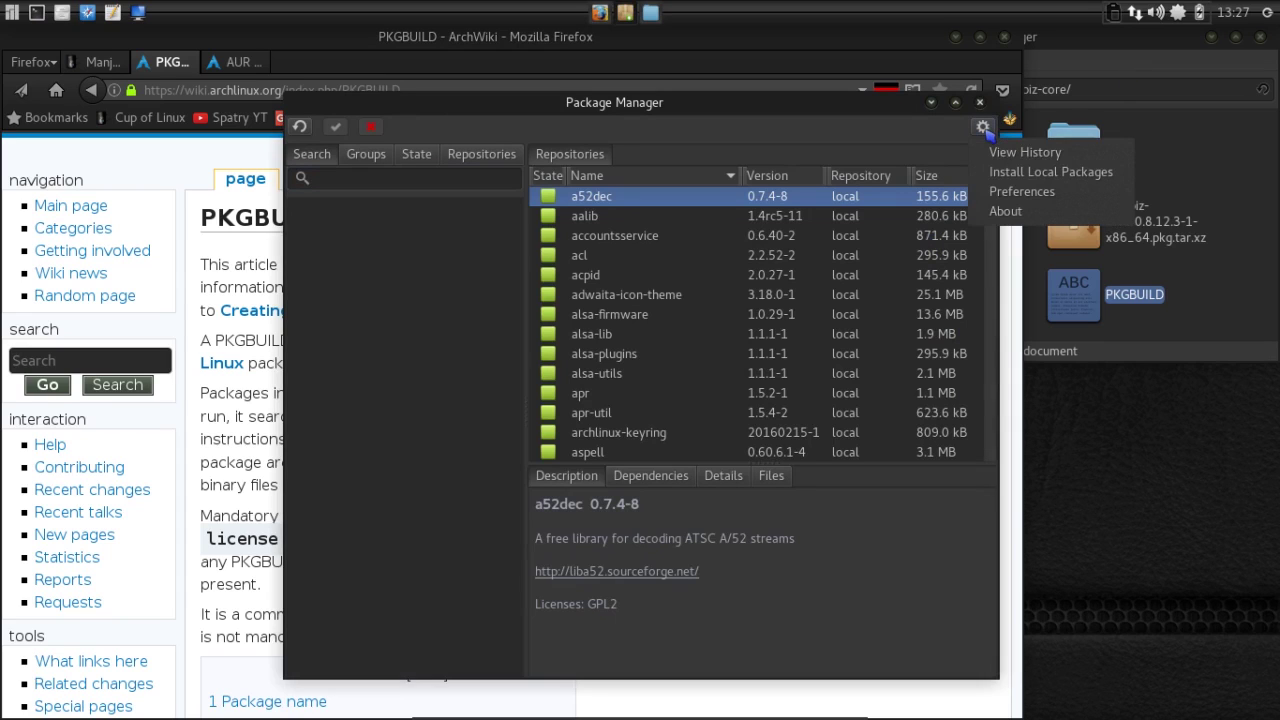
{"action": "left_click", "coordinate": [1007, 192]}
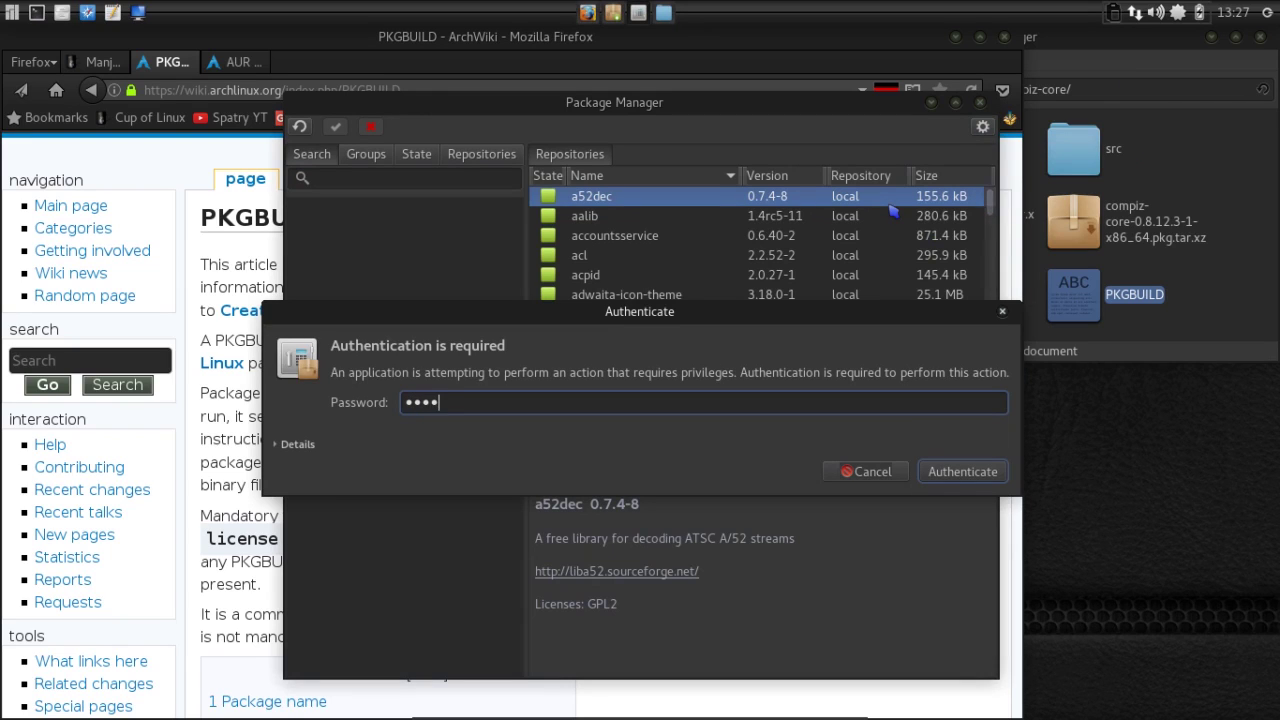
Authenticate, then switch on Enable AUR support and Search in AUR by default on the AUR tab
{"action": "key", "text": "Return"}
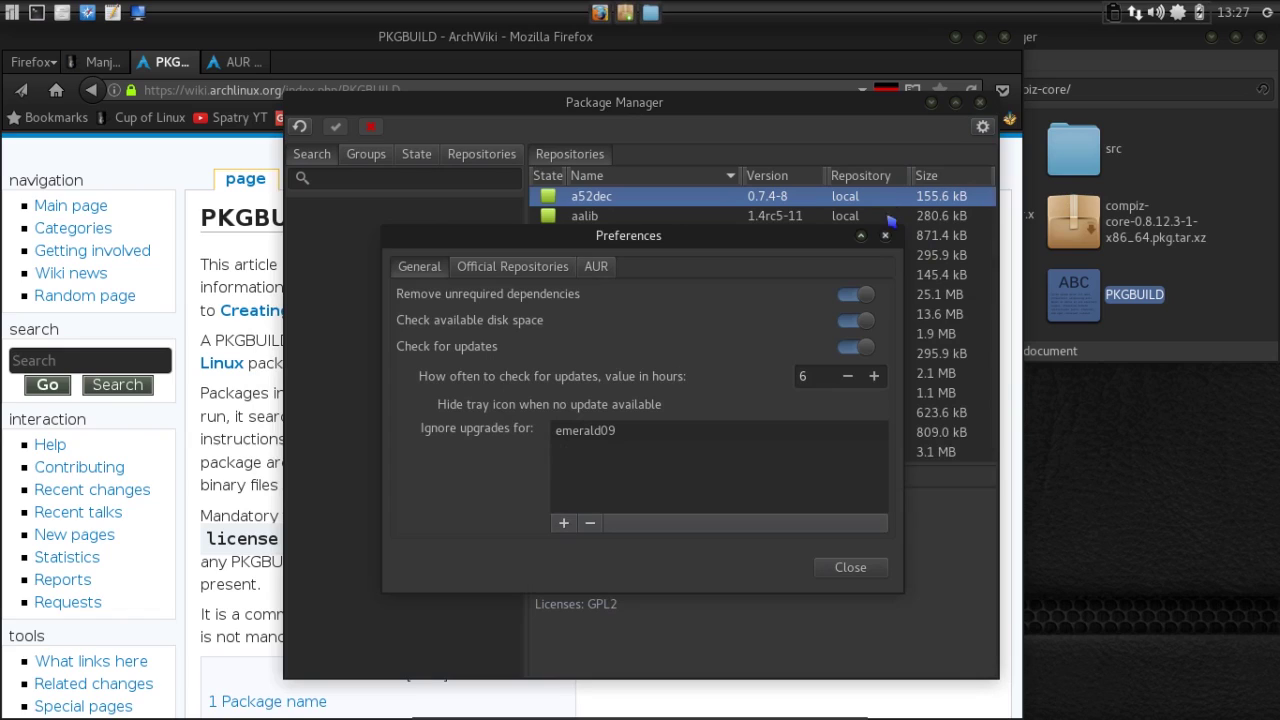
{"action": "left_click", "coordinate": [595, 268]}
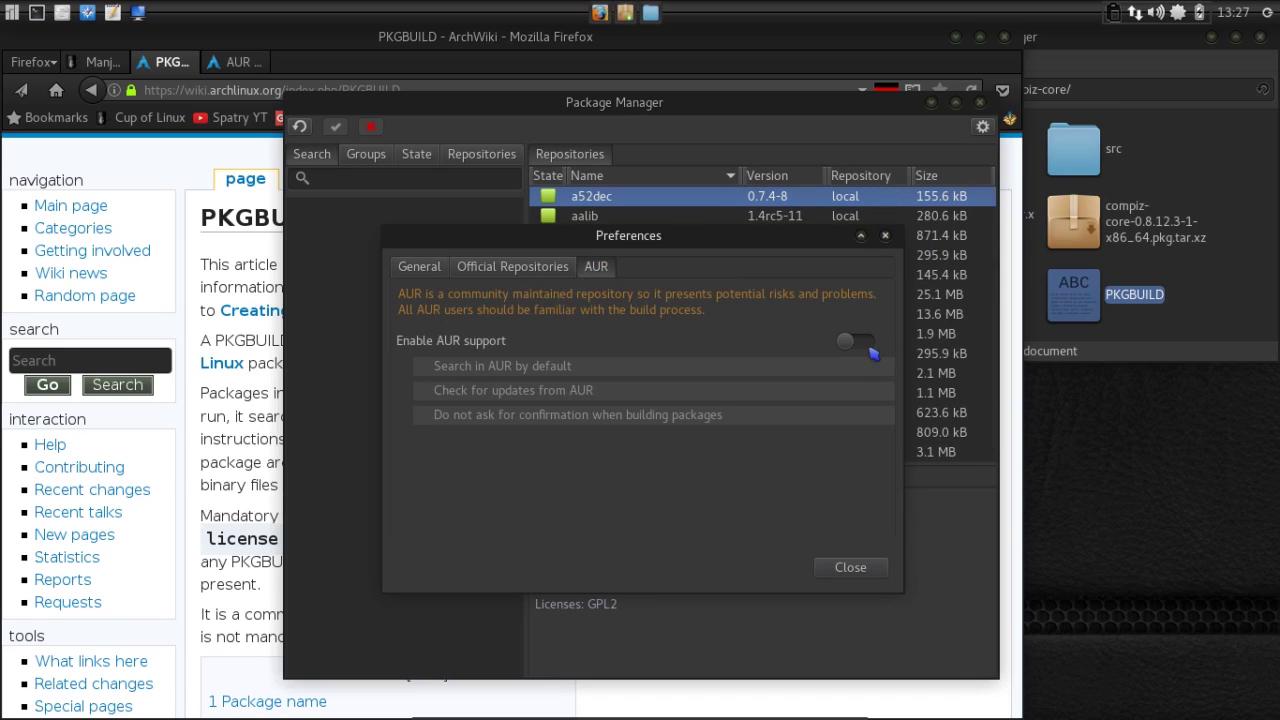
{"action": "left_click", "coordinate": [860, 342]}
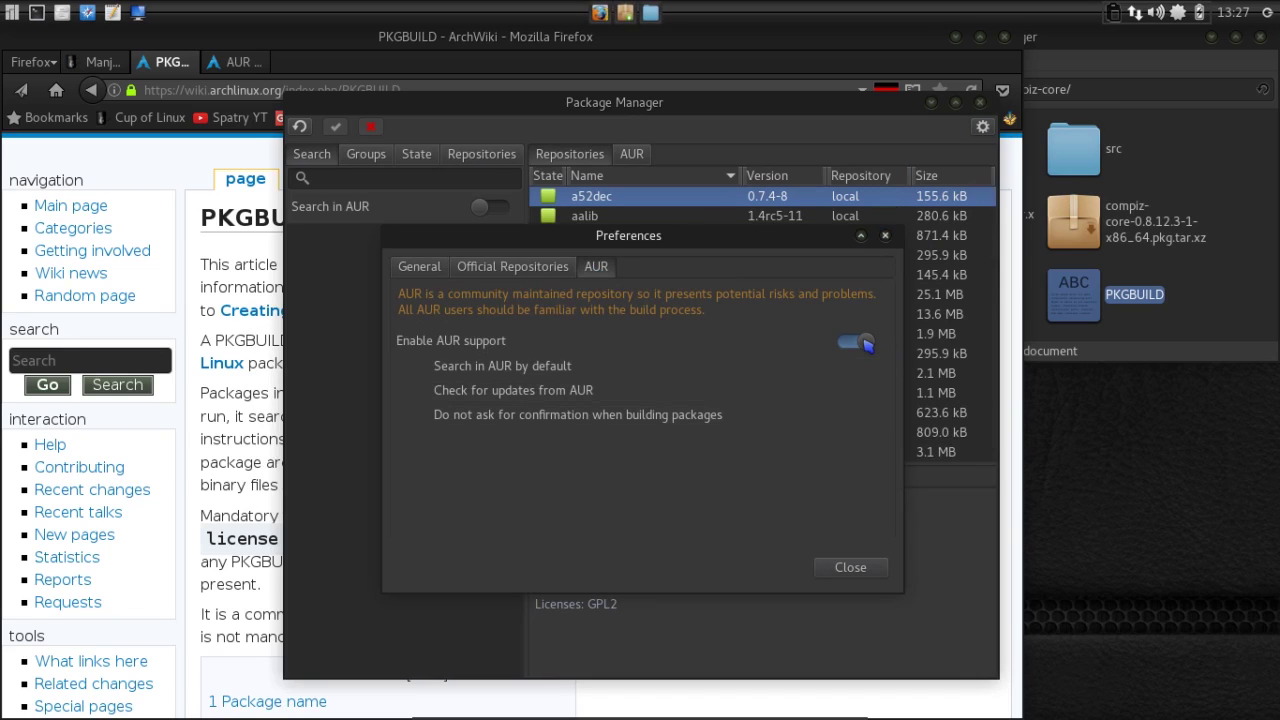
{"action": "left_click", "coordinate": [424, 367]}
Close Preferences and search Pamac for 'compiz', scrolling through the AUR results
{"action": "left_click", "coordinate": [868, 569]}
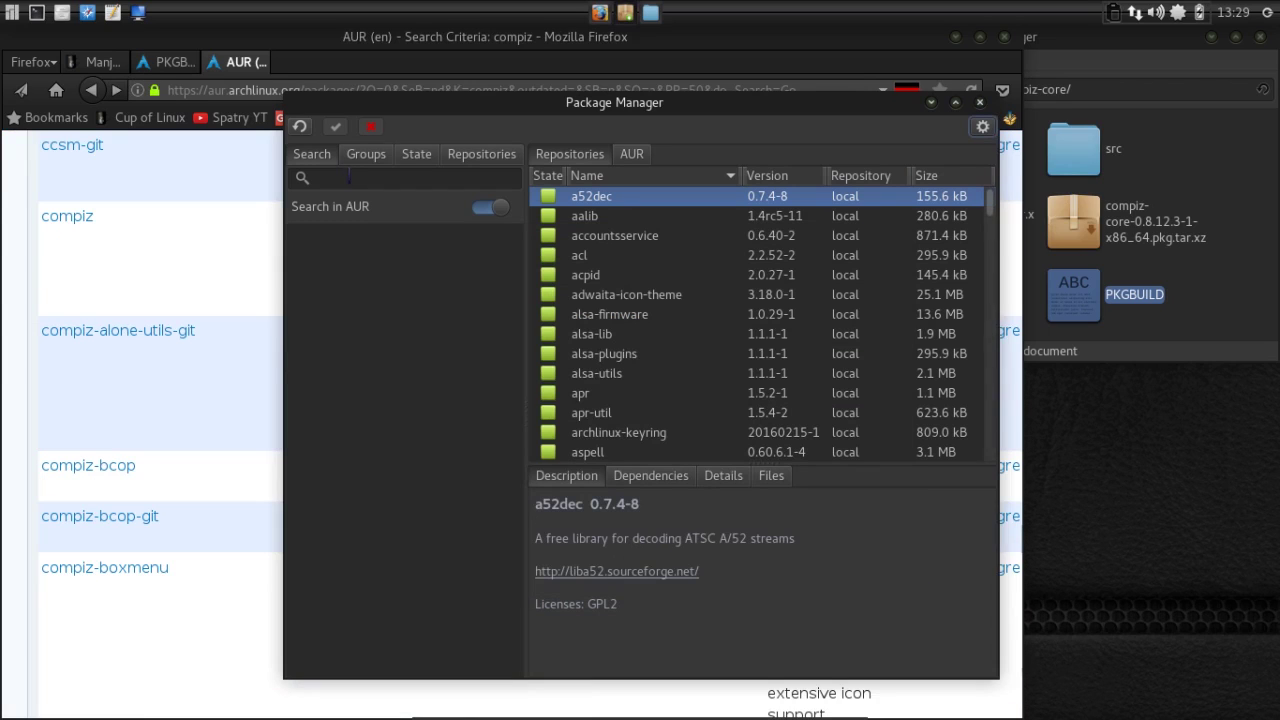
{"action": "left_click", "coordinate": [348, 178]}
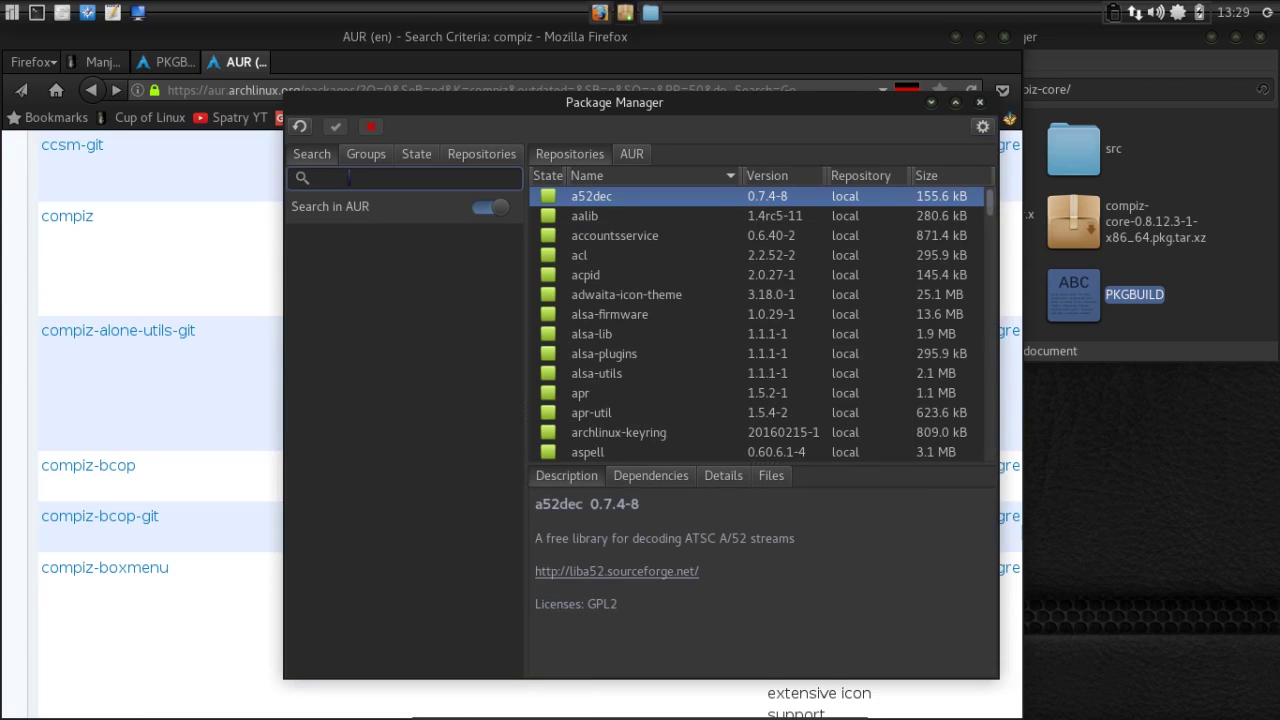
{"action": "type", "text": "compiz"}
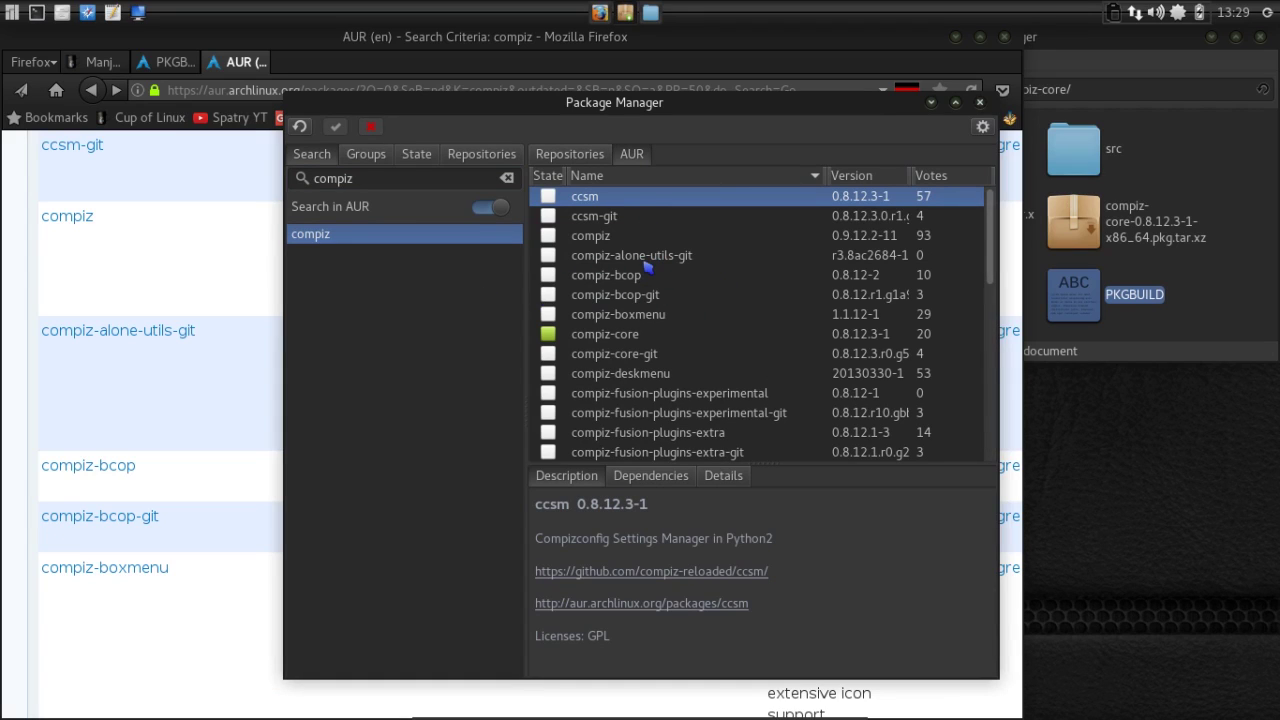
{"action": "scroll", "coordinate": [645, 265], "scroll_direction": "down", "scroll_amount": 10}
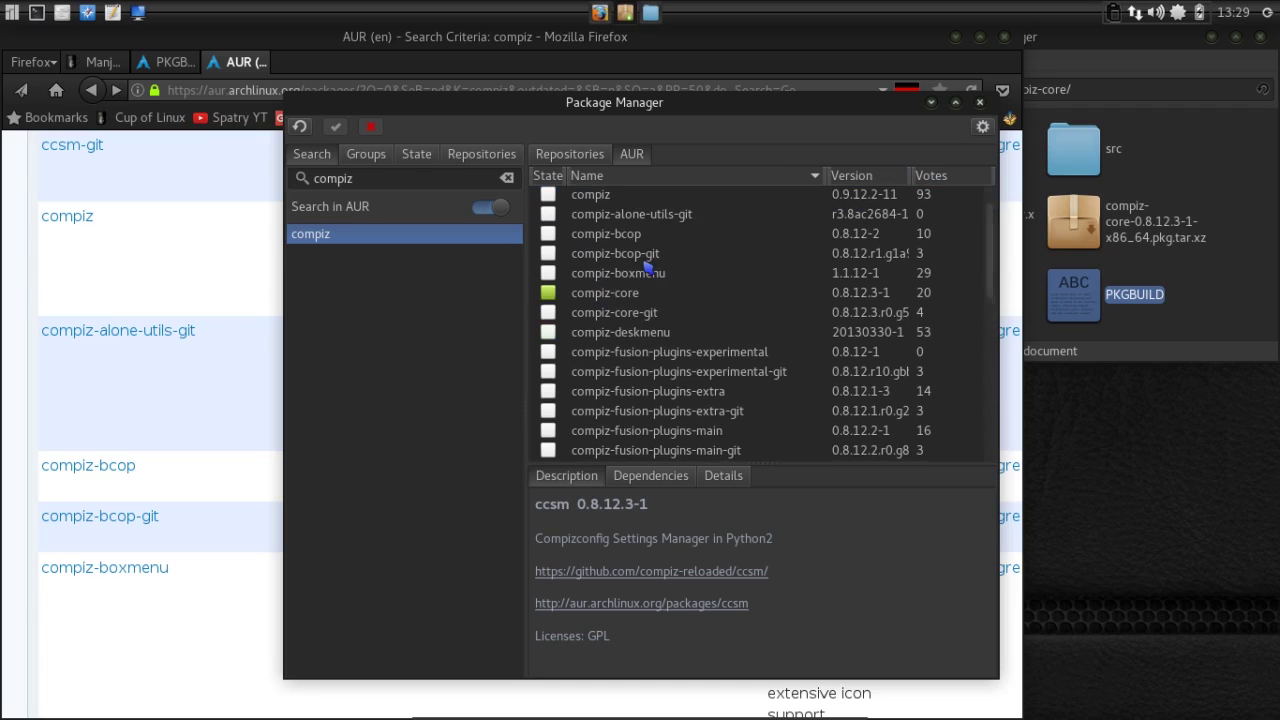
{"action": "scroll", "coordinate": [645, 265], "scroll_direction": "down", "scroll_amount": 1}
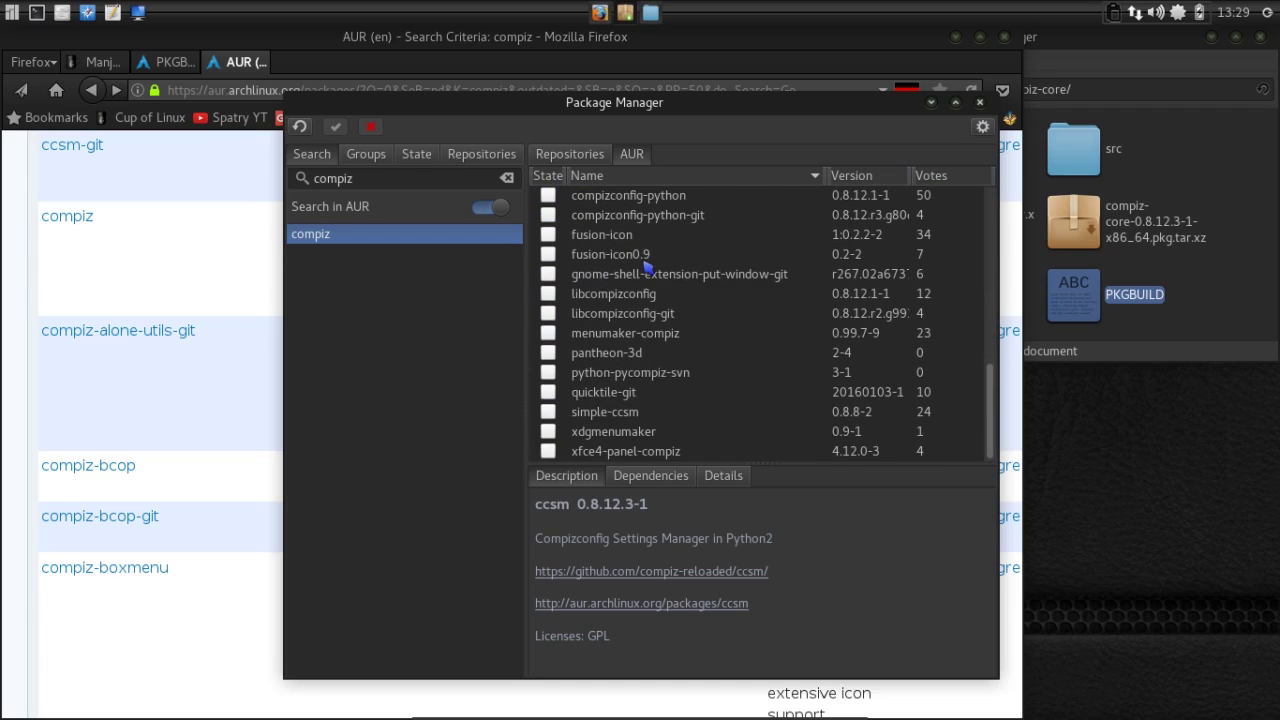
{"action": "scroll", "coordinate": [645, 265], "scroll_direction": "up", "scroll_amount": 12}
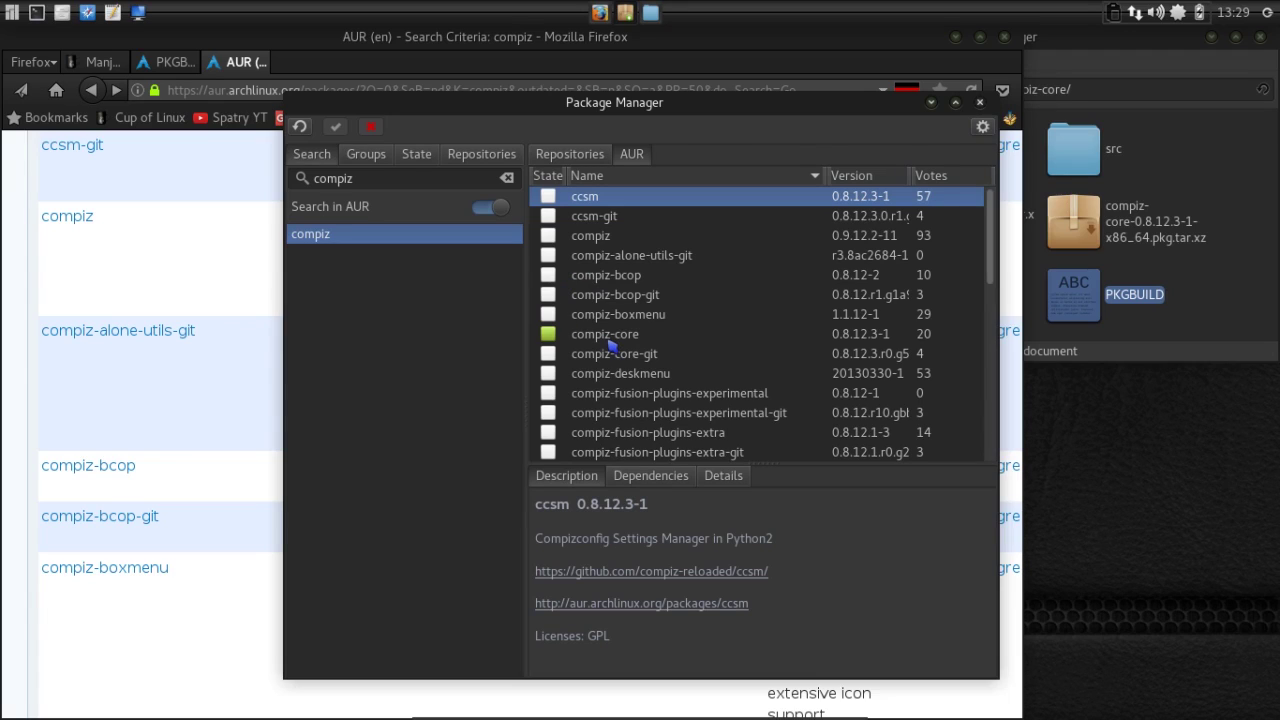
Mark compiz-bcop for install and confirm the transaction summary to start its build
{"action": "left_click", "coordinate": [551, 280]}
{"action": "right_click", "coordinate": [554, 280]}
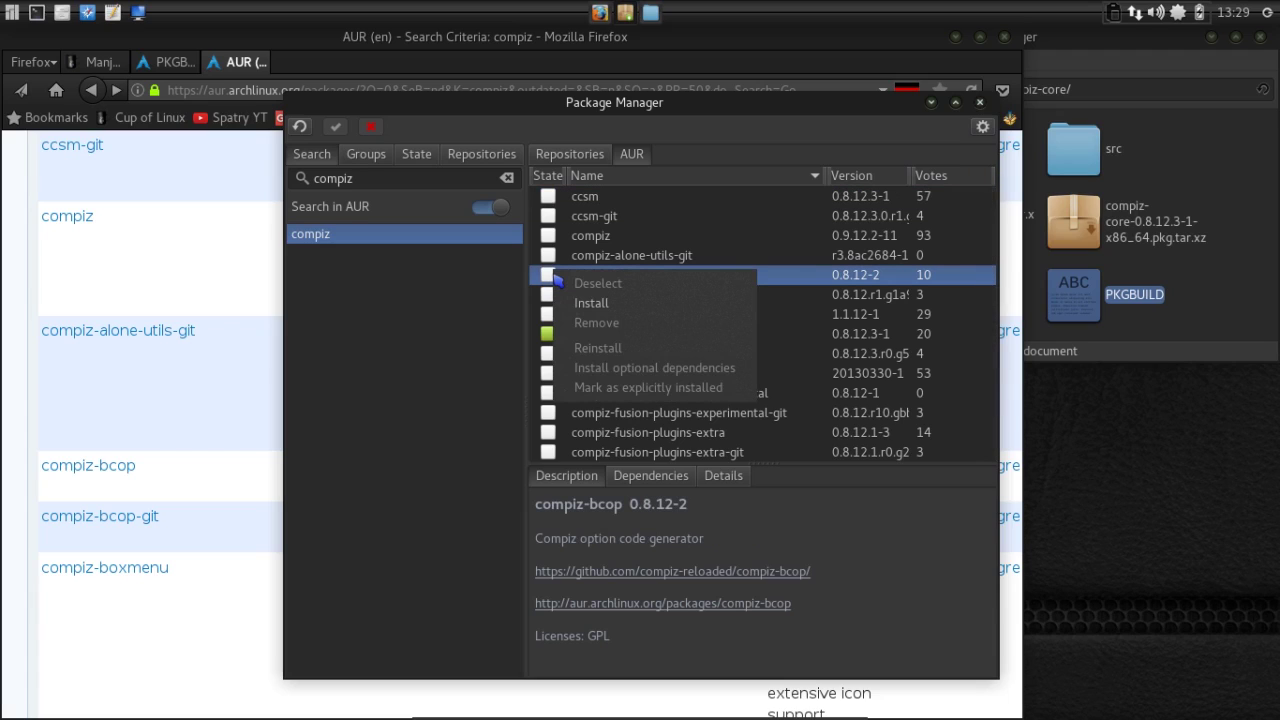
{"action": "left_click", "coordinate": [608, 306]}
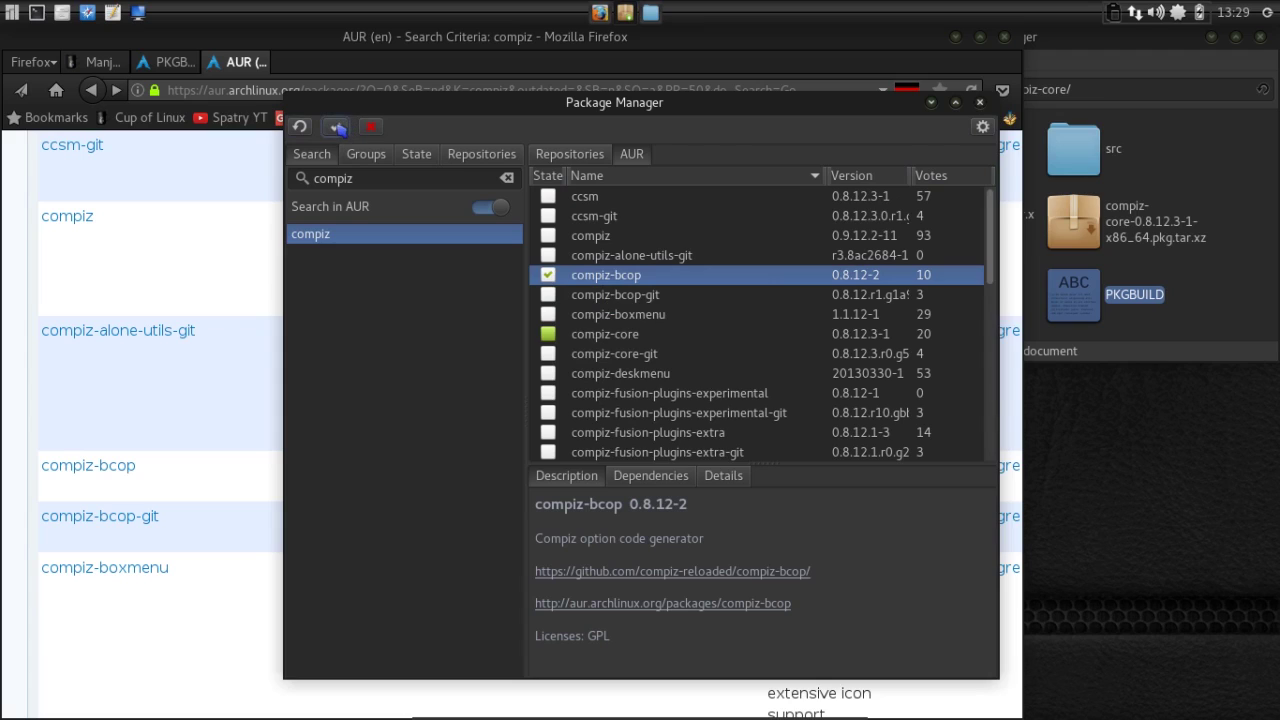
{"action": "left_click", "coordinate": [338, 127]}
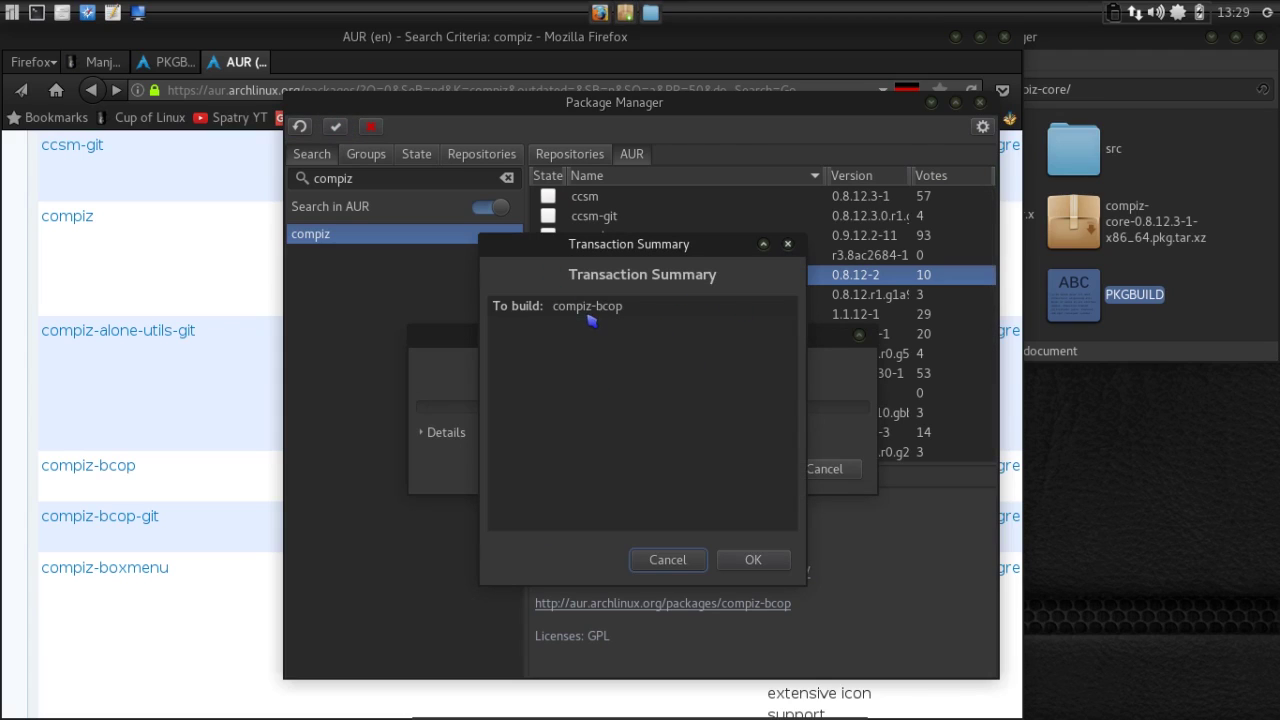
{"action": "left_click", "coordinate": [753, 560]}
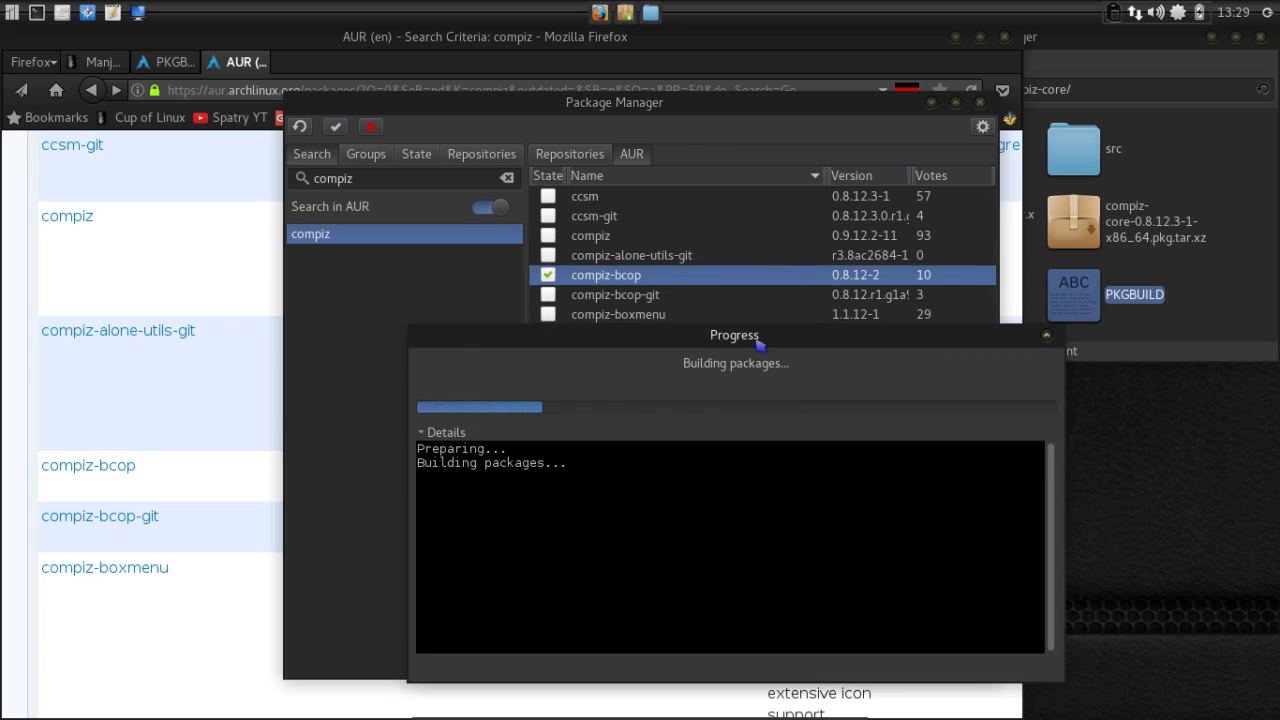
Answer y to edit compiz-bcop's PKGBUILD, read through it in nano, then exit nano
{"action": "left_click_drag", "start_coordinate": [757, 337], "coordinate": [709, 159]}
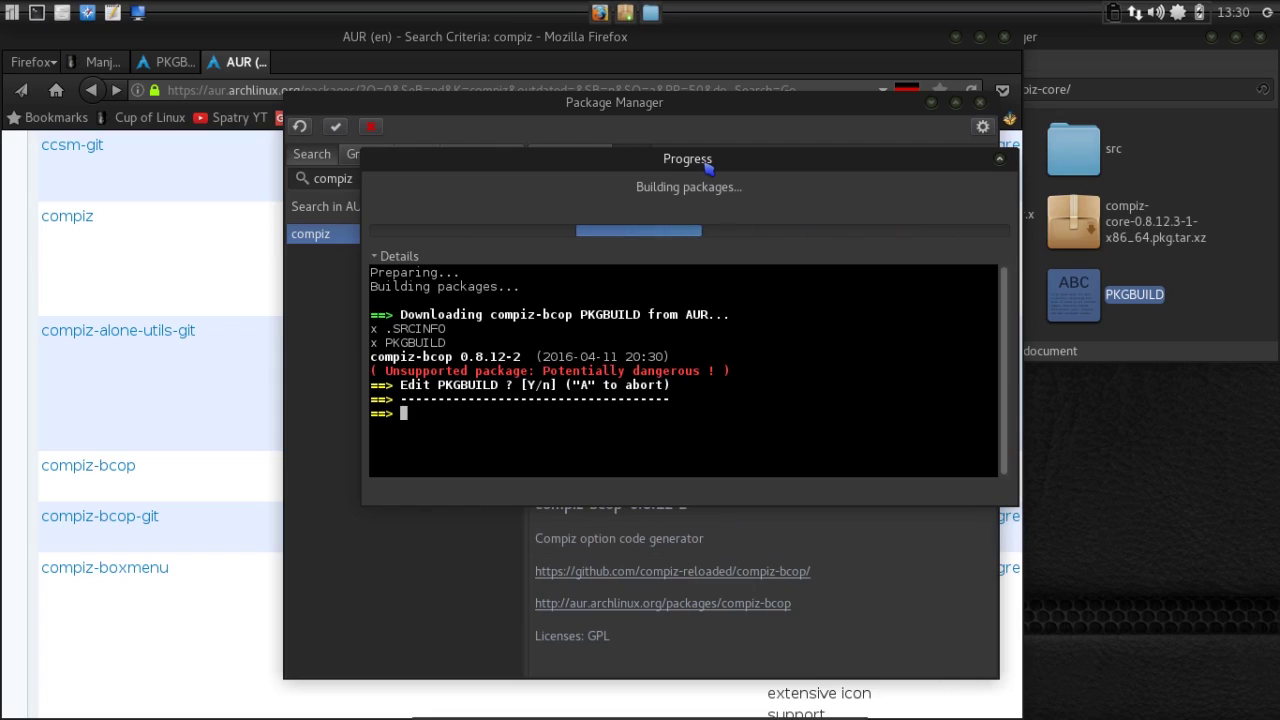
{"action": "type", "text": "y"}
{"action": "key", "text": "Return"}
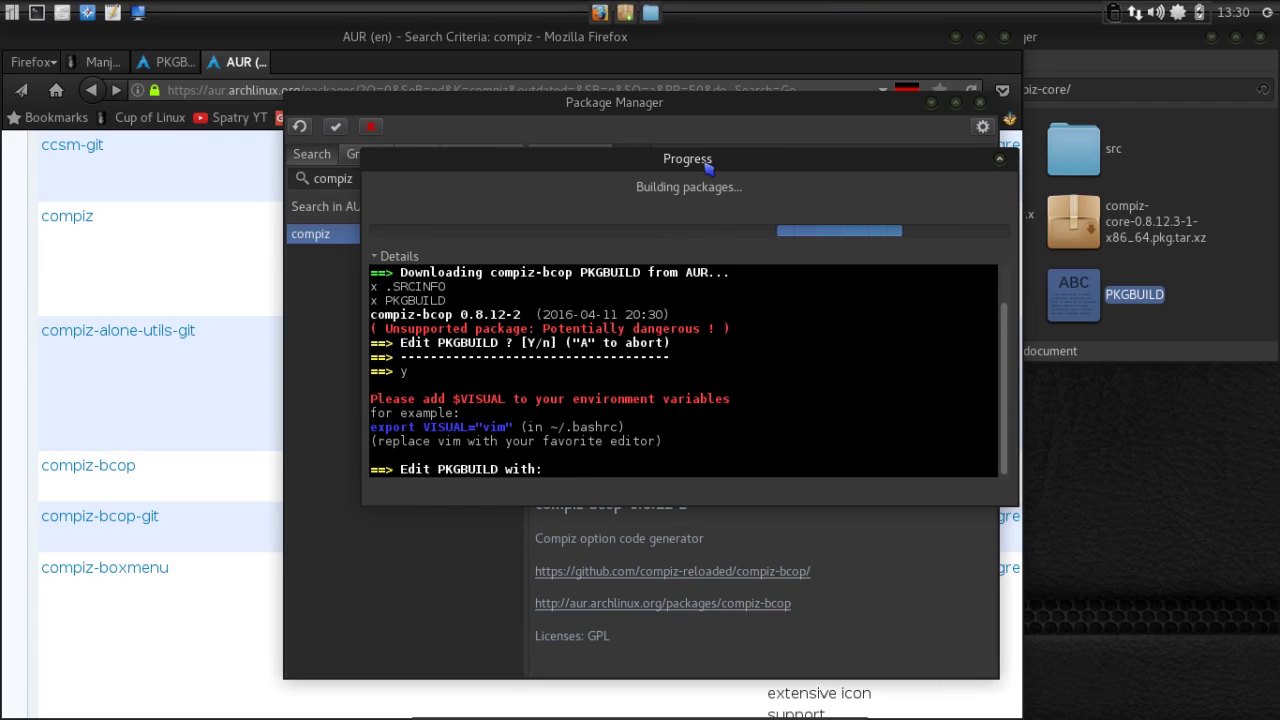
{"action": "type", "text": "nano"}
{"action": "key", "text": "Return"}
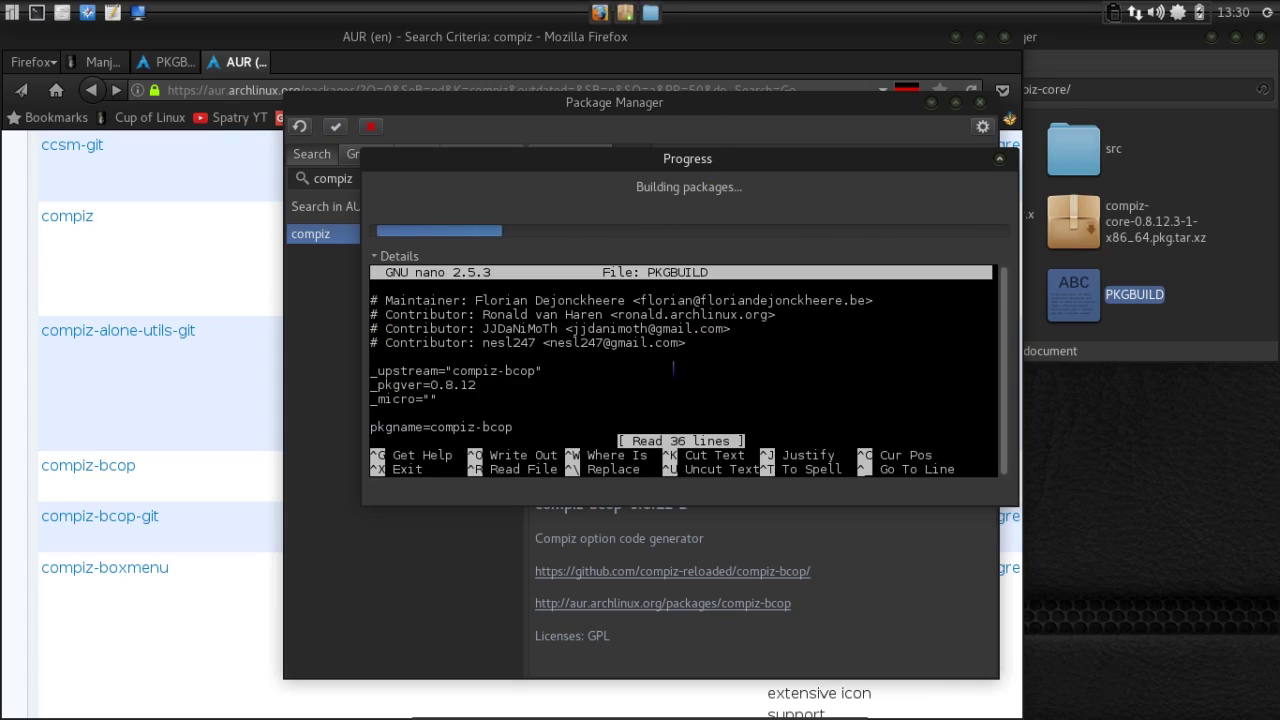
{"action": "scroll", "coordinate": [671, 373], "scroll_direction": "down", "scroll_amount": 10}
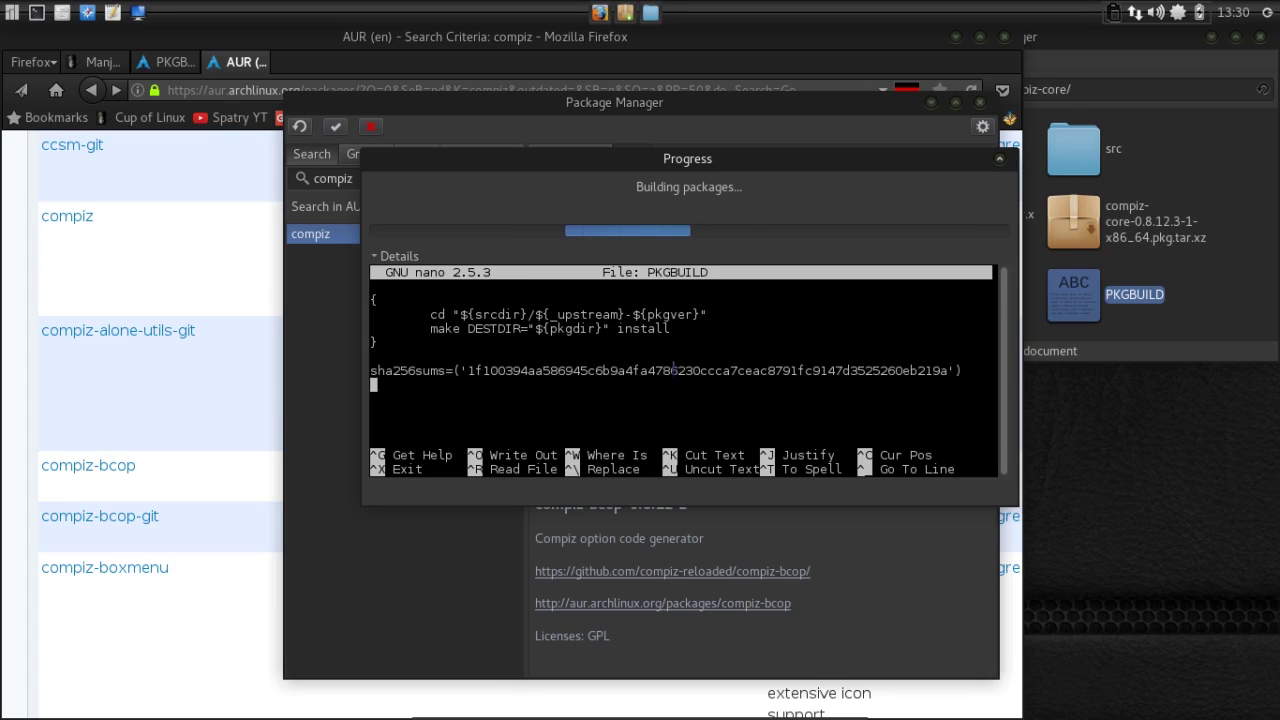
{"action": "scroll", "coordinate": [673, 370], "scroll_direction": "up", "scroll_amount": 4}
{"action": "scroll", "coordinate": [673, 367], "scroll_direction": "up", "scroll_amount": 5}
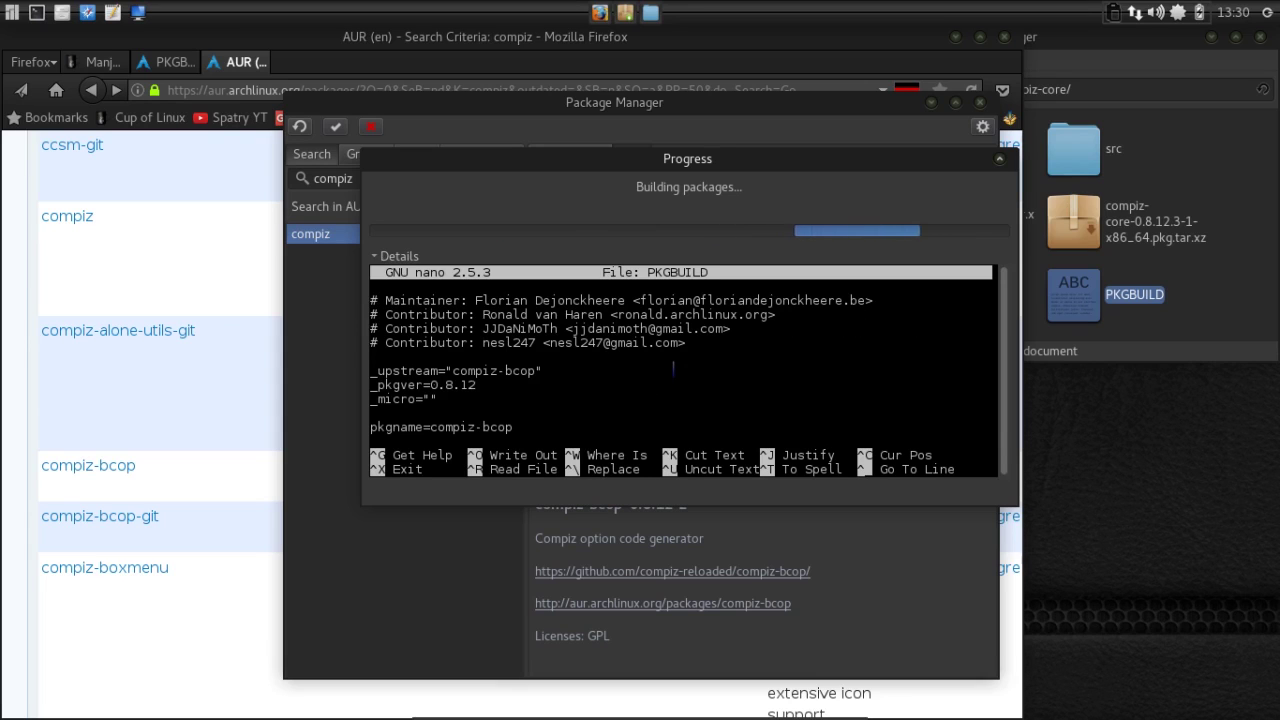
{"action": "key", "text": "ctrl+x"}
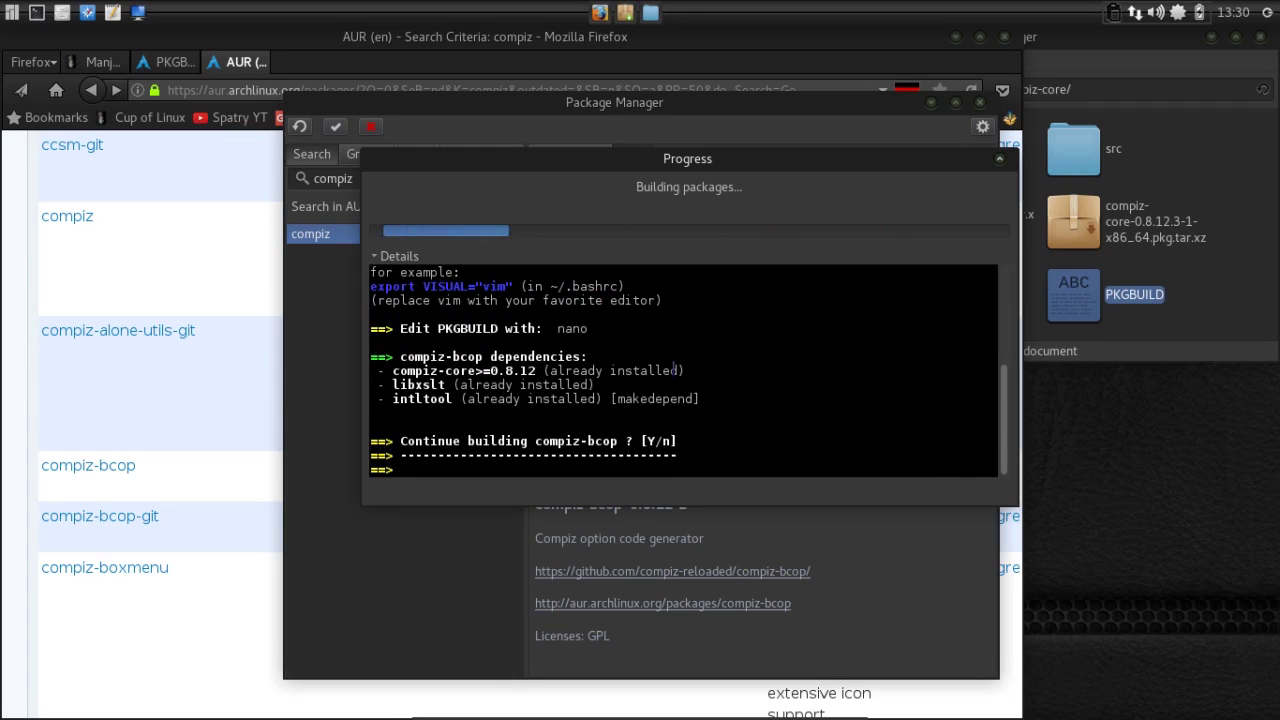
Continue the compiz-bcop build, enter the sudo password, confirm installation, and close the progress window
{"action": "key", "text": "Return"}
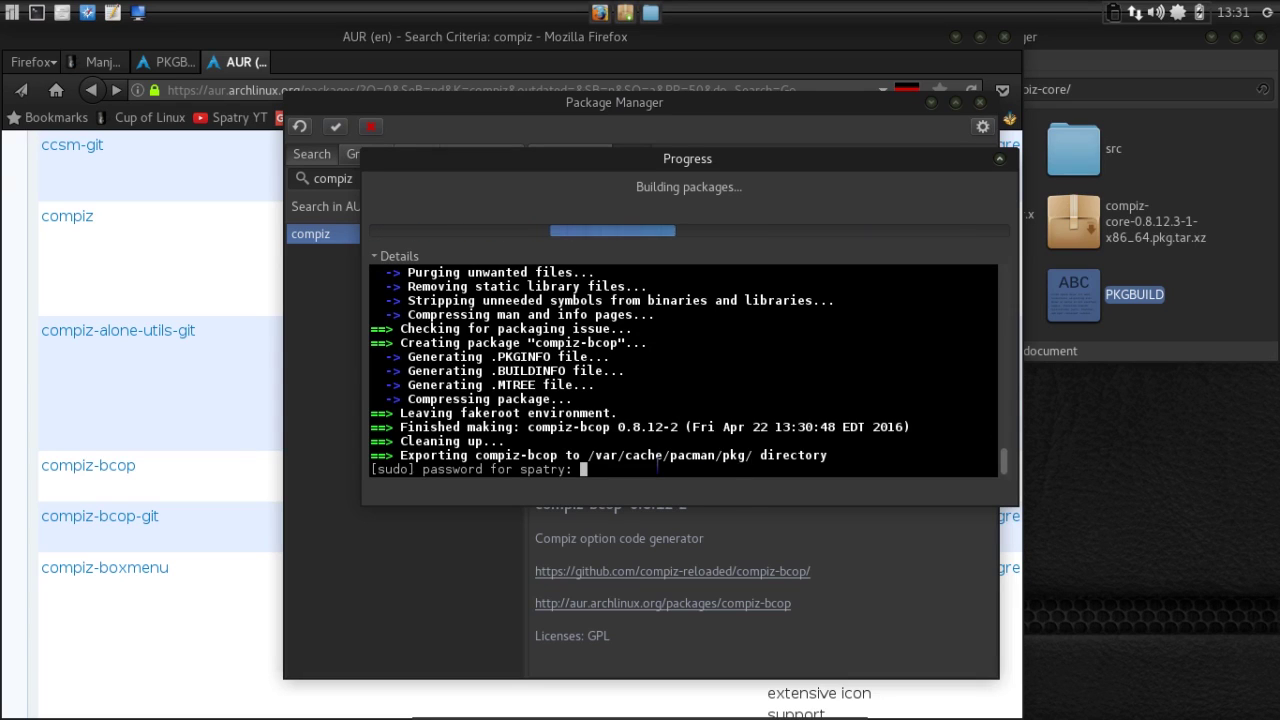
{"action": "key", "text": "Return"}
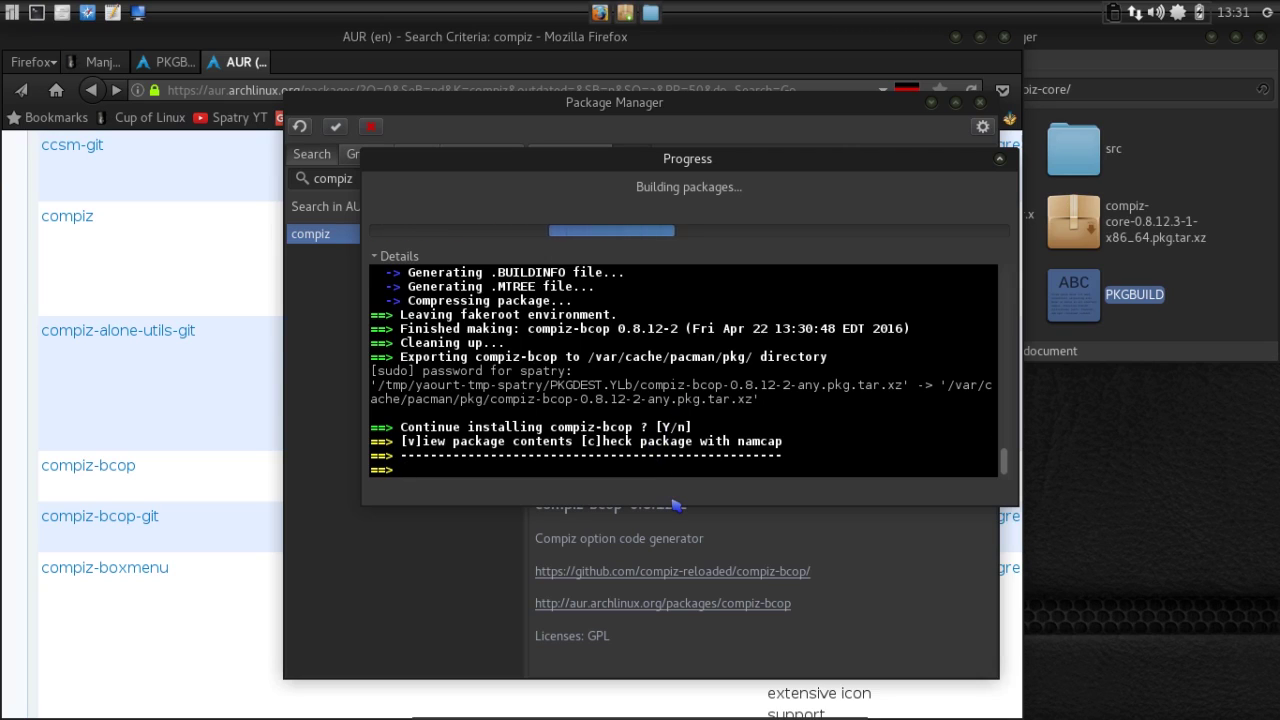
{"action": "key", "text": "Return"}
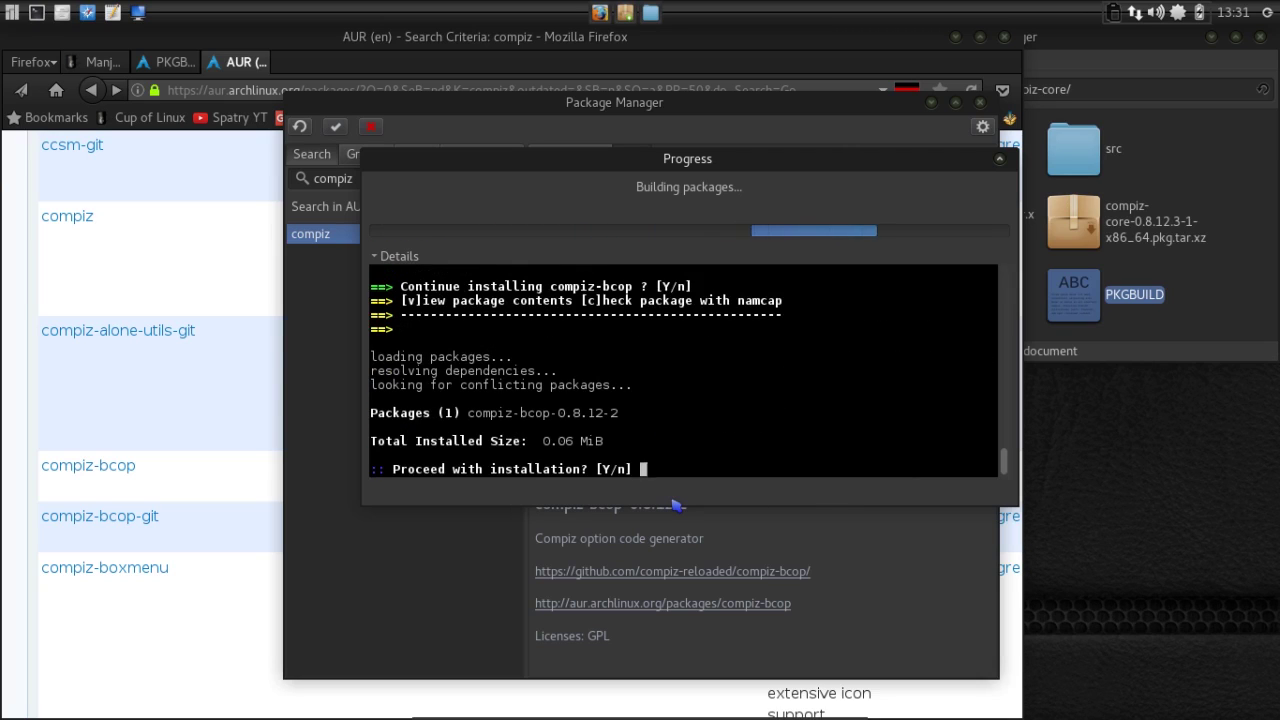
{"action": "key", "text": "Return"}
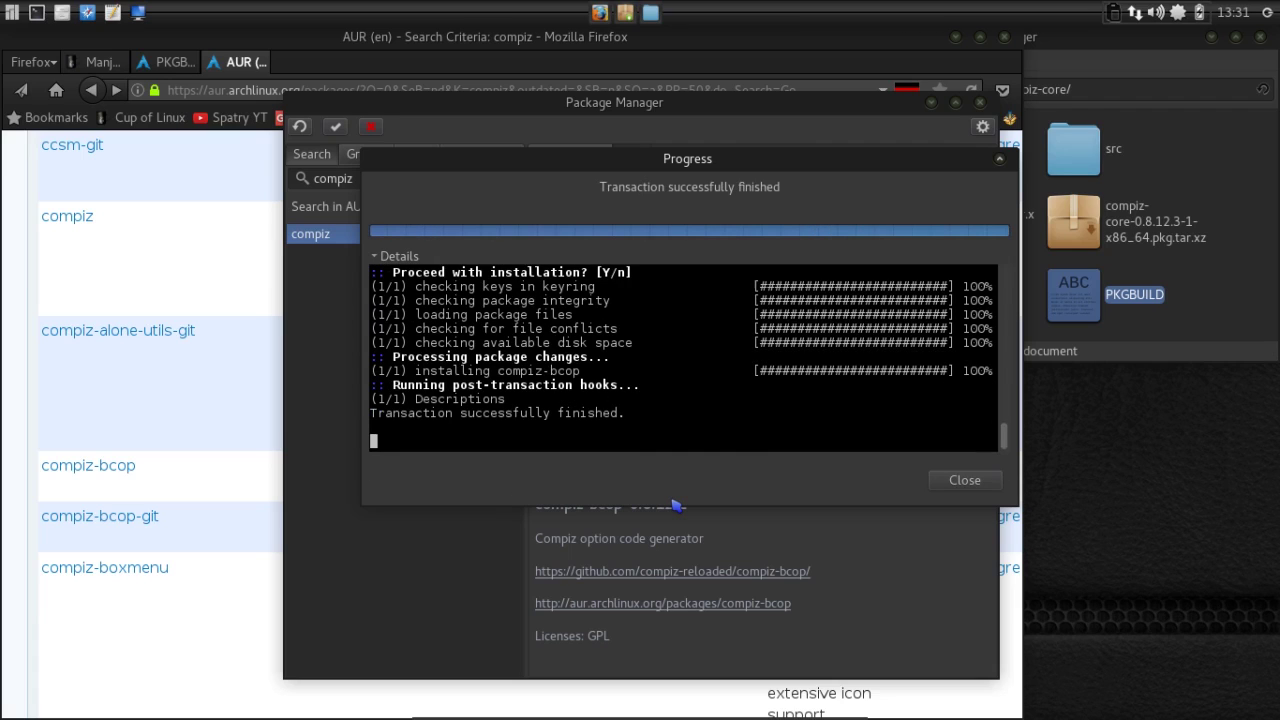
{"action": "left_click", "coordinate": [965, 481]}
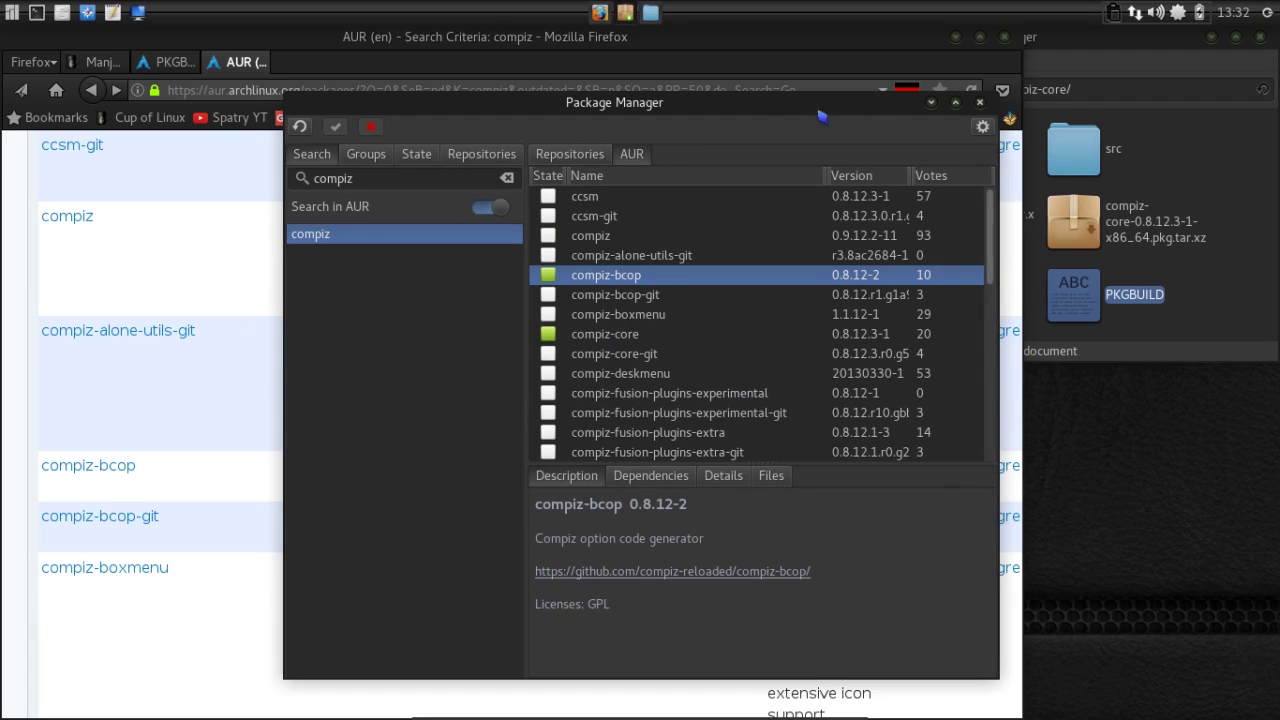
Close Pamac, open a terminal, and run 'yaourt icons', scrolling through the 156 AUR results
{"action": "left_click", "coordinate": [975, 104]}
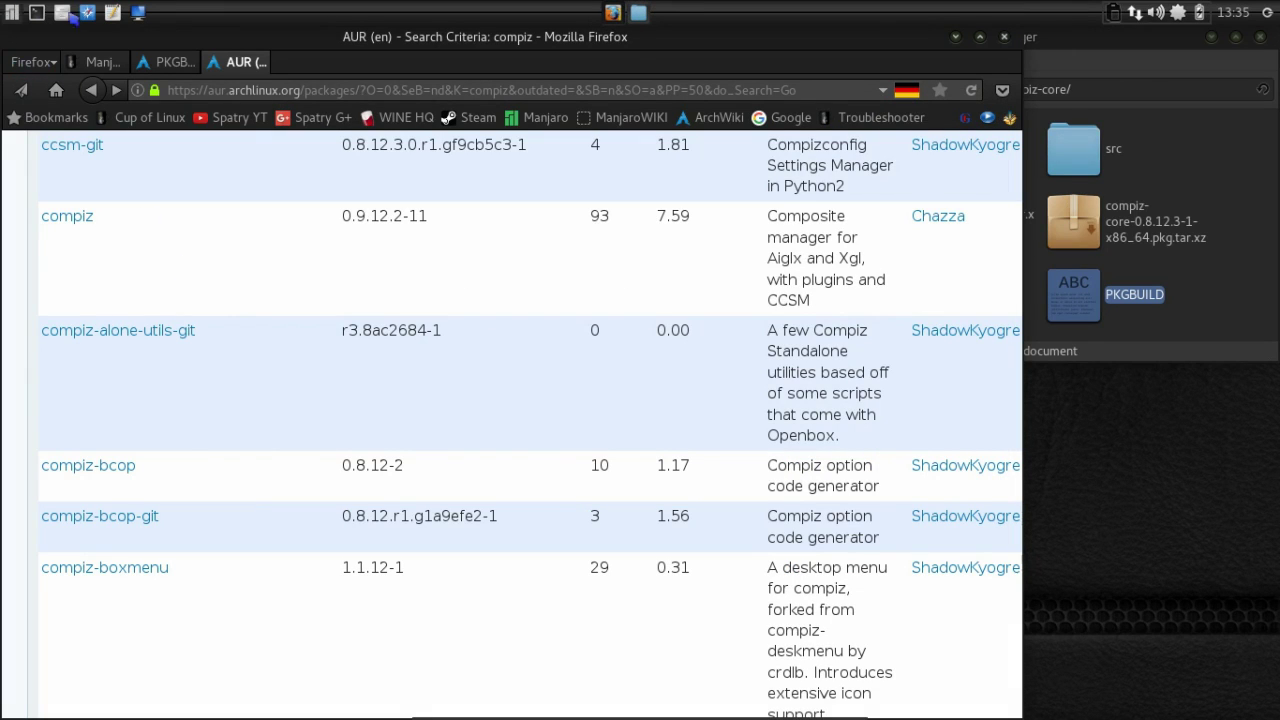
{"action": "left_click", "coordinate": [44, 14]}
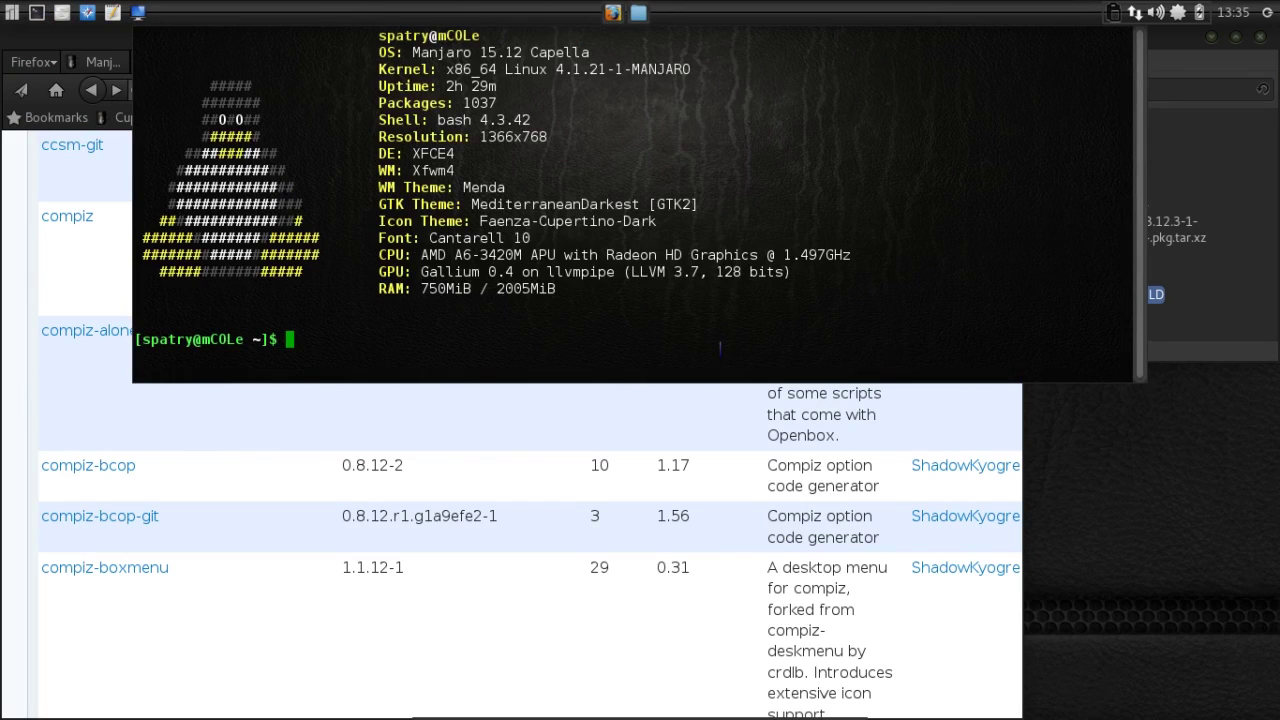
{"action": "type", "text": "yaourt"}
{"action": "type", "text": "icons"}
{"action": "key", "text": "Return"}
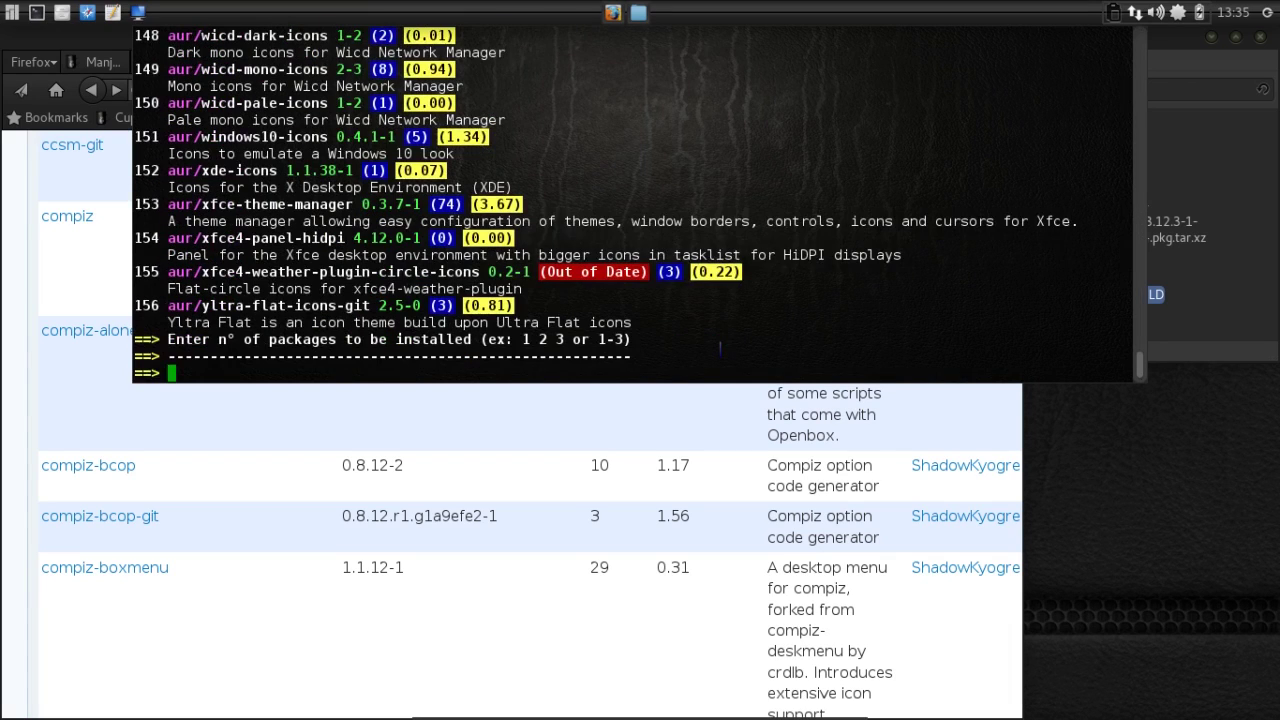
{"action": "scroll", "coordinate": [775, 205], "scroll_direction": "up", "scroll_amount": 12}
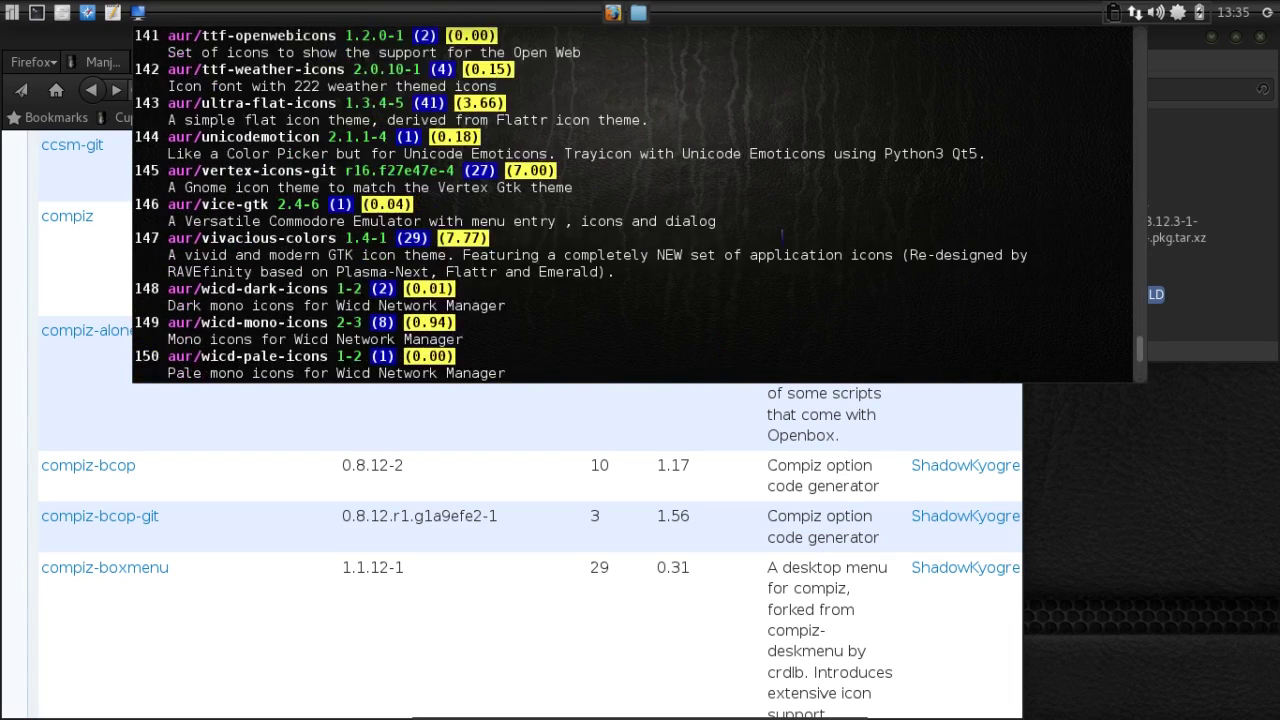
{"action": "scroll", "coordinate": [781, 237], "scroll_direction": "up", "scroll_amount": 18}
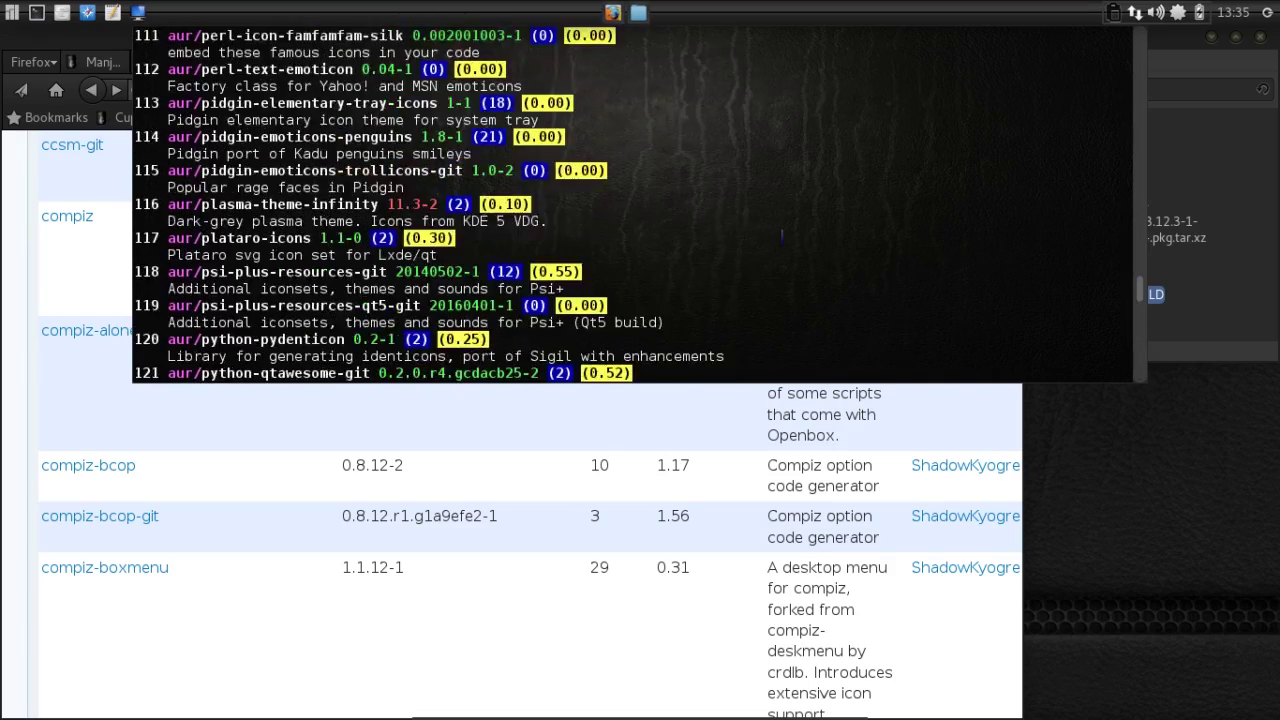
{"action": "scroll", "coordinate": [781, 237], "scroll_direction": "up", "scroll_amount": 10}
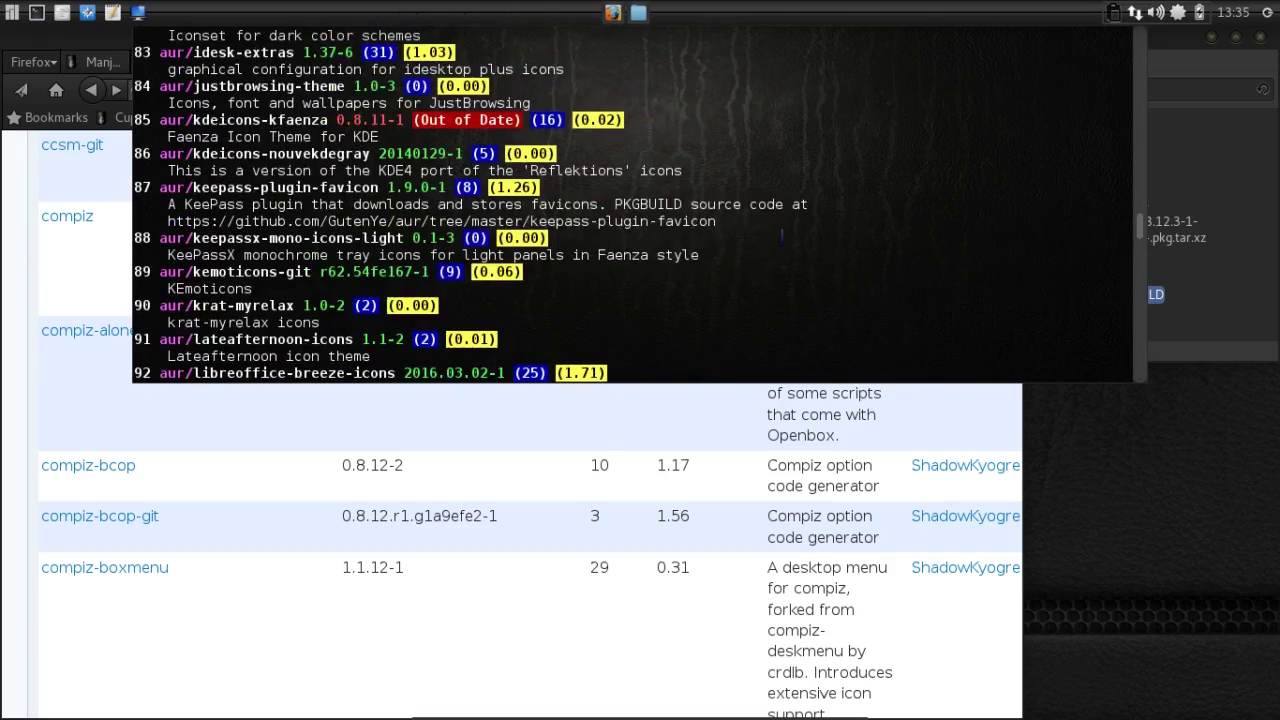
{"action": "scroll", "coordinate": [781, 237], "scroll_direction": "up", "scroll_amount": 20}
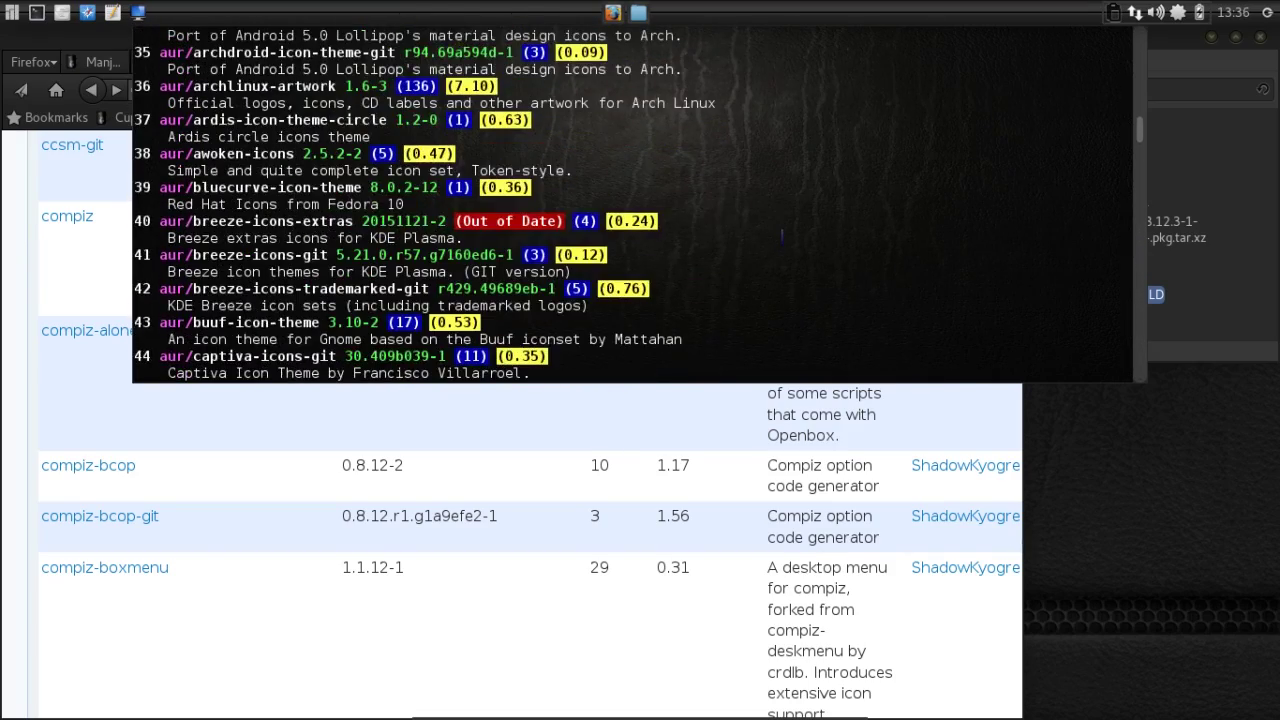
{"action": "scroll", "coordinate": [781, 237], "scroll_direction": "down", "scroll_amount": 10}
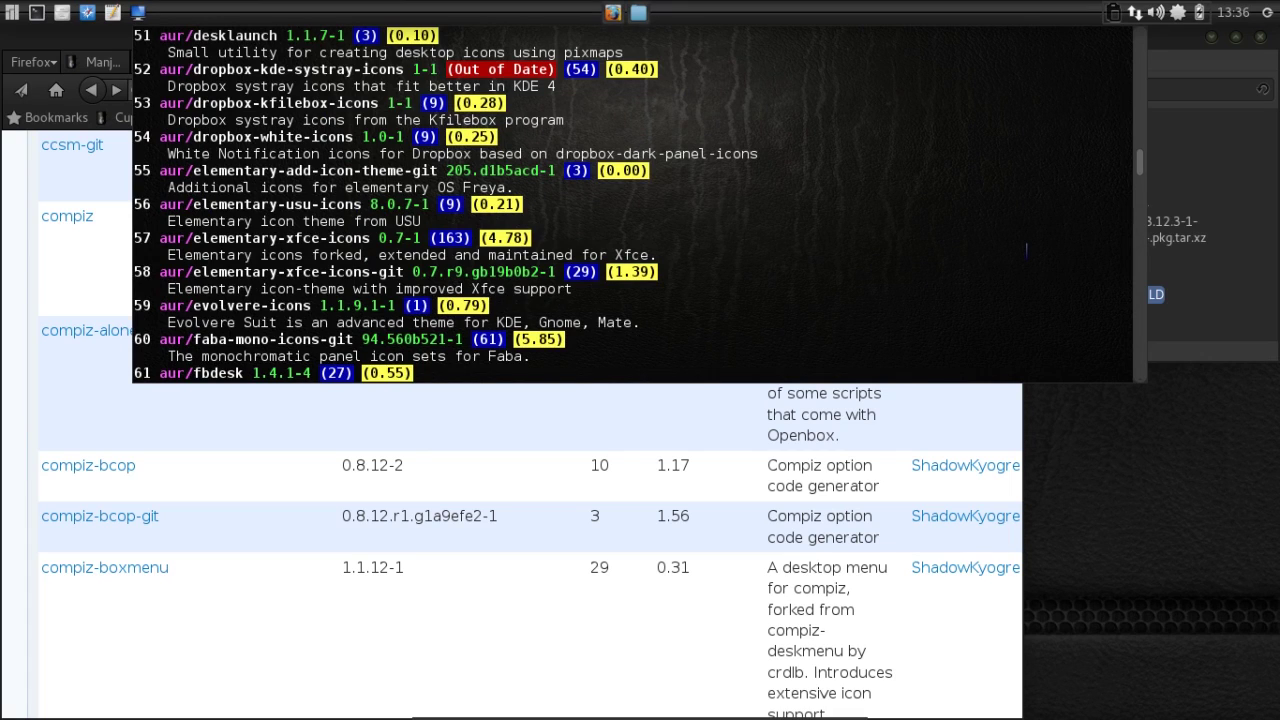
Choose result 56, elementary-usu-icons, and answer n to editing its PKGBUILD
{"action": "type", "text": "56"}
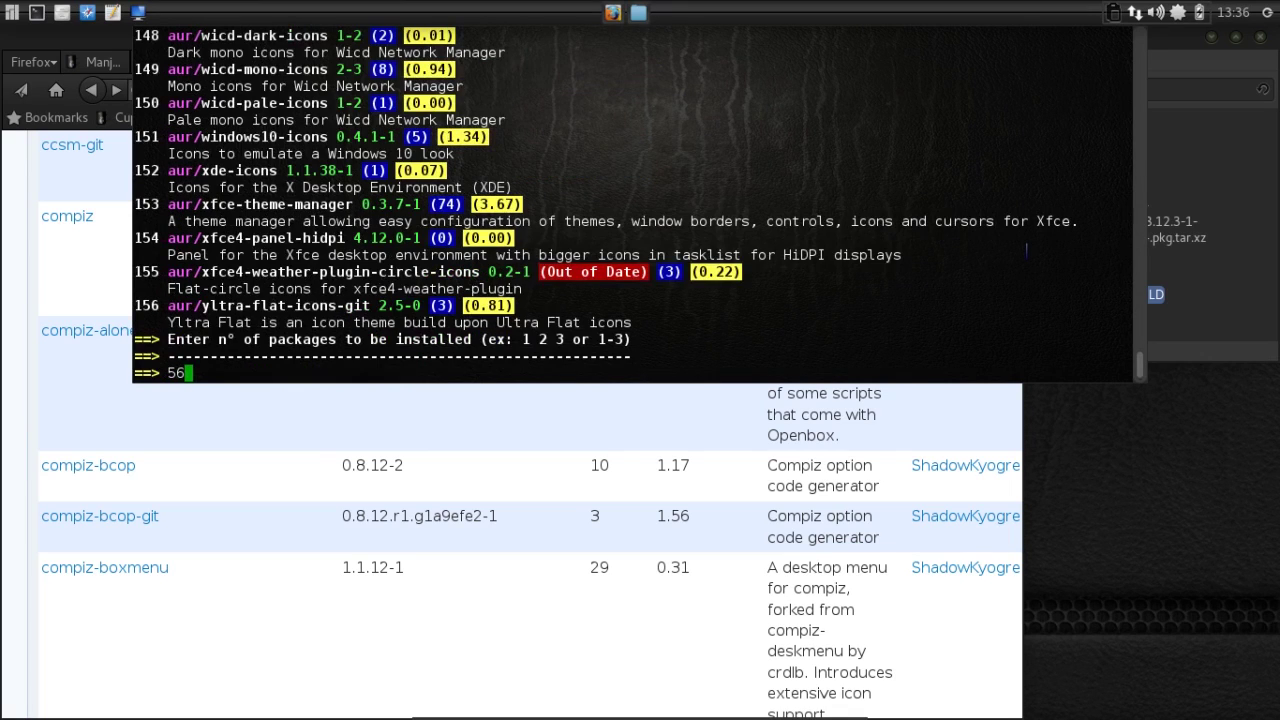
{"action": "key", "text": "Return"}
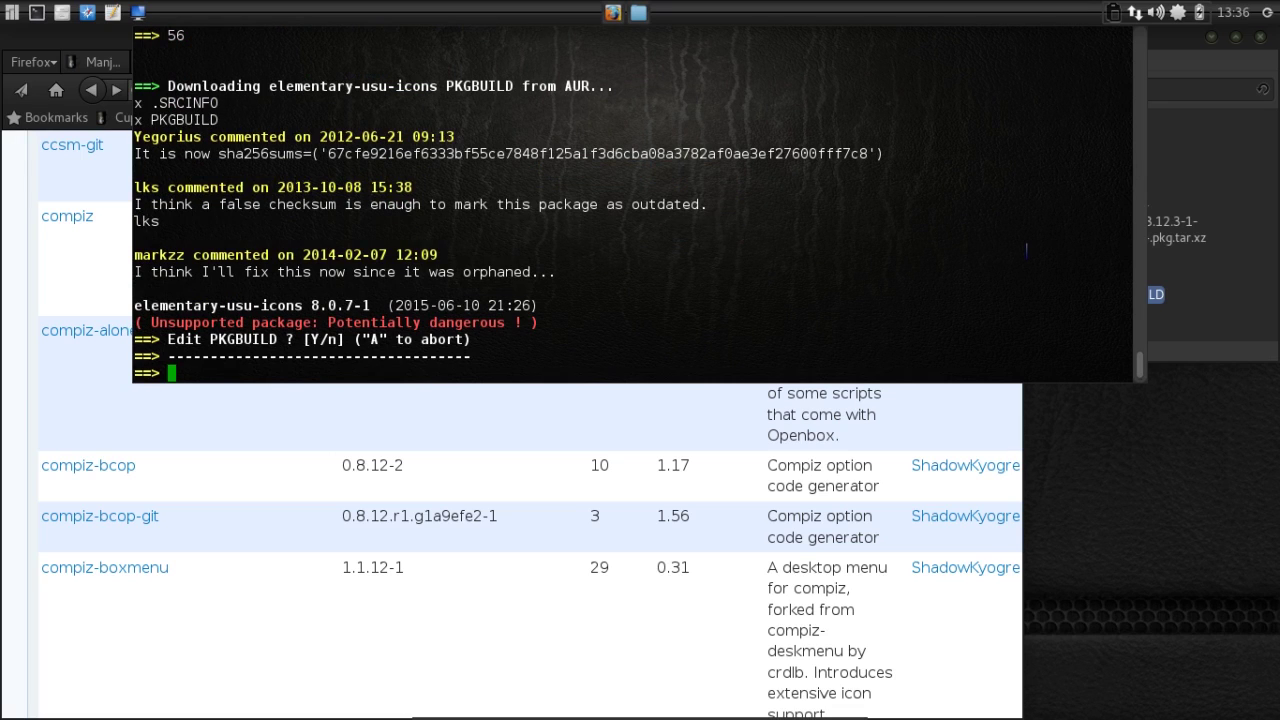
{"action": "type", "text": "n"}
{"action": "key", "text": "Return"}
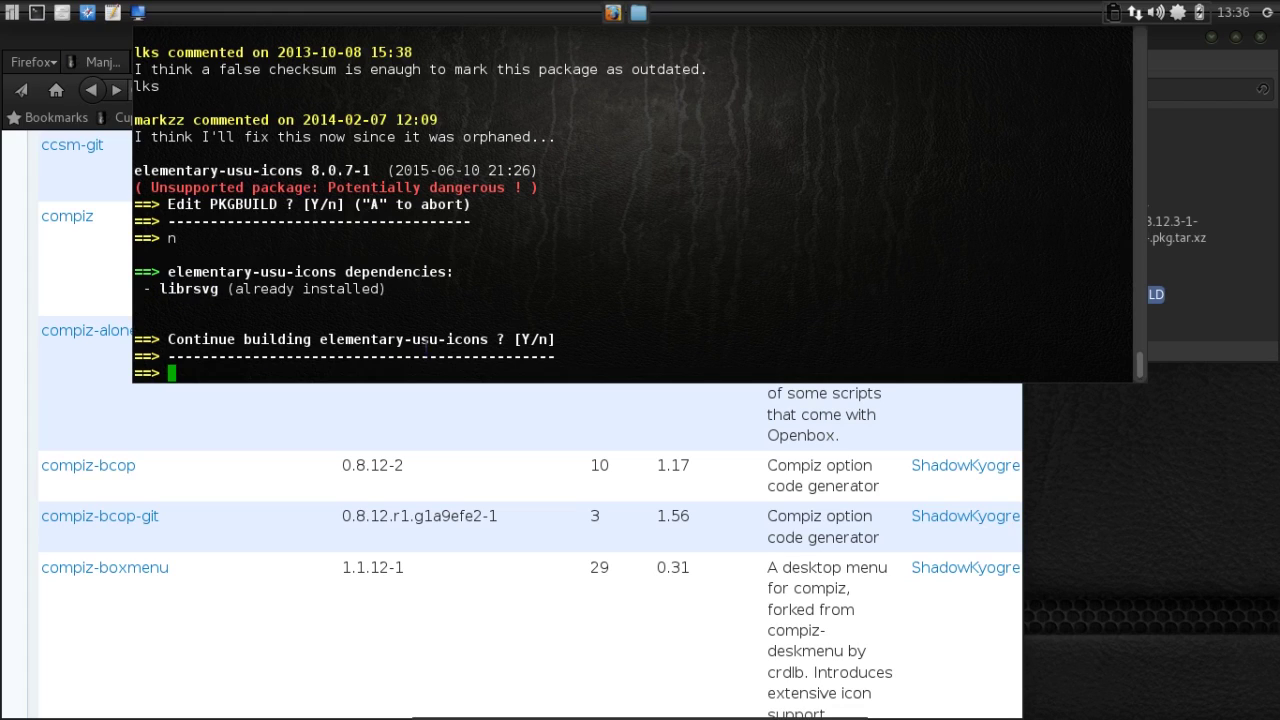
Agree to build, enter the sudo password, and confirm installing elementary-usu-icons 8.0.7-1
{"action": "type", "text": "y"}
{"action": "key", "text": "Return"}
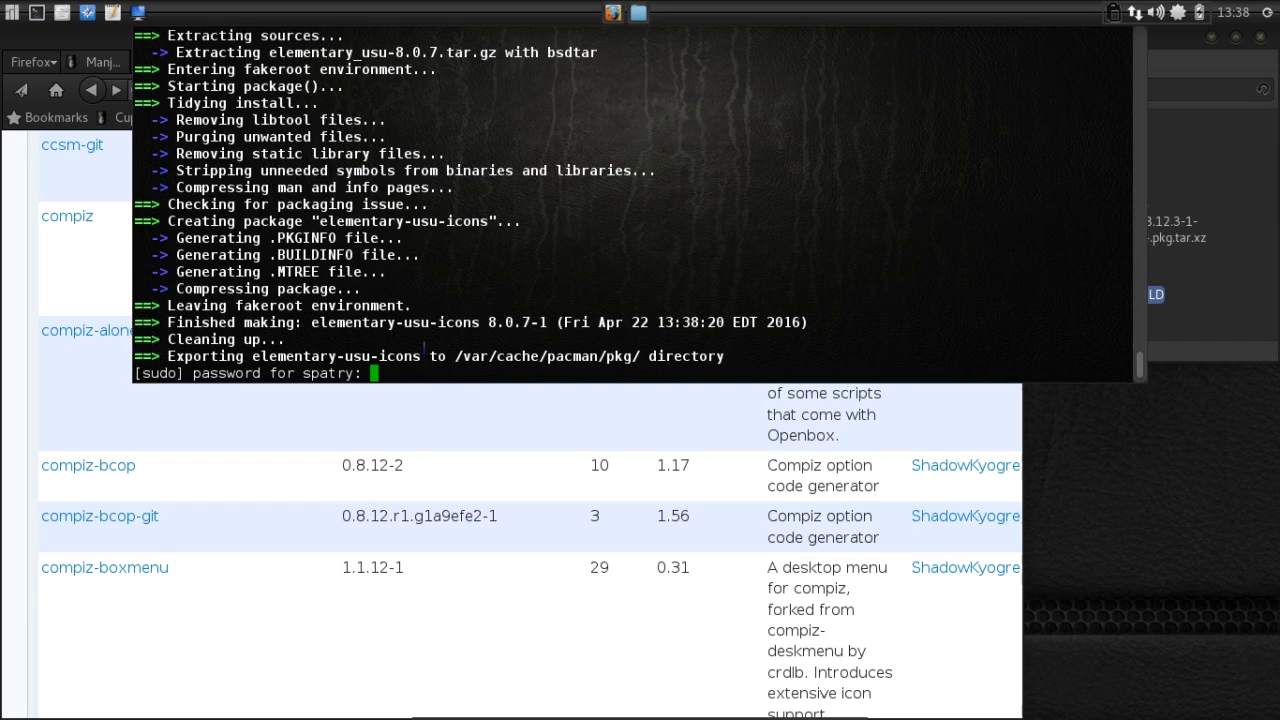
{"action": "key", "text": "Return"}
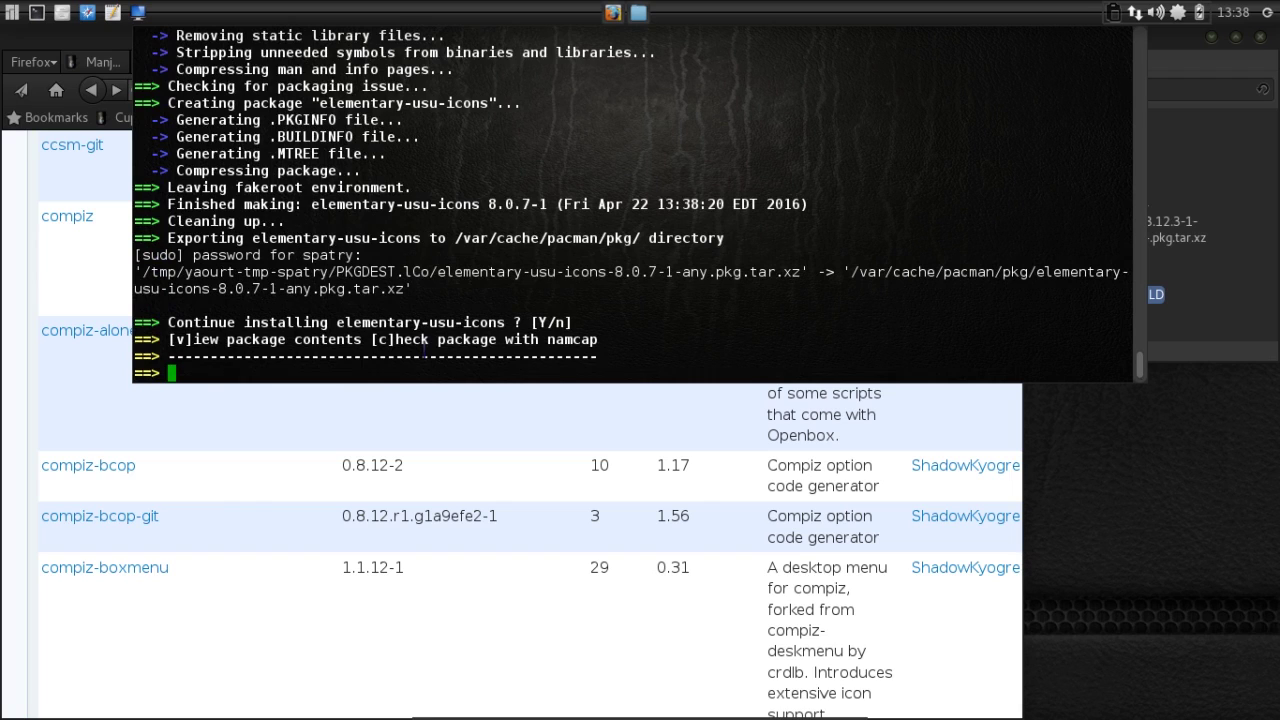
{"action": "key", "text": "Return"}
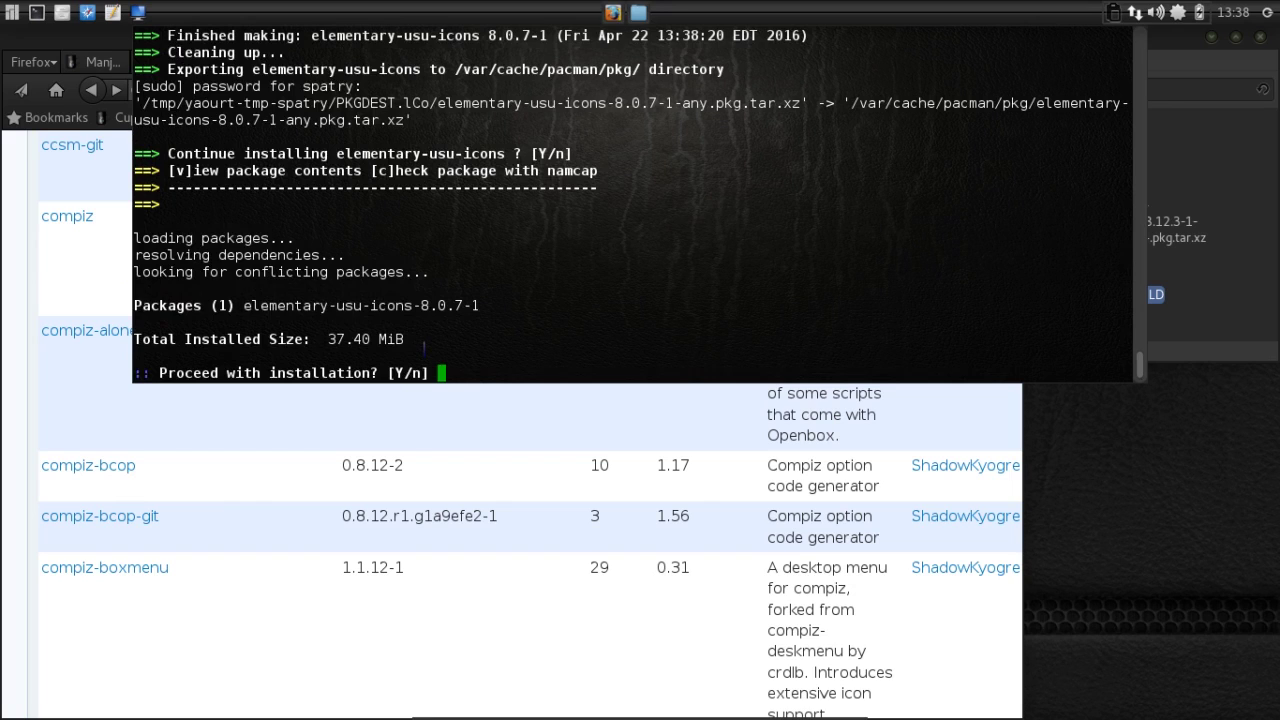
{"action": "key", "text": "Return"}
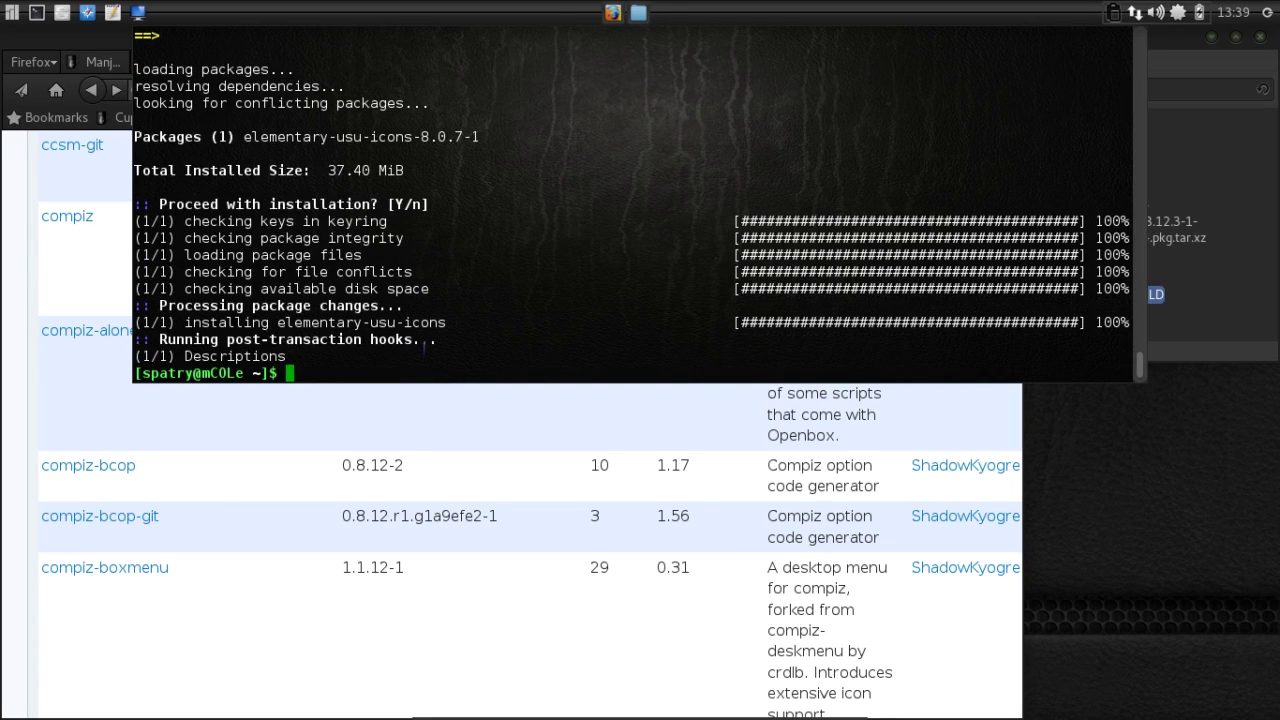